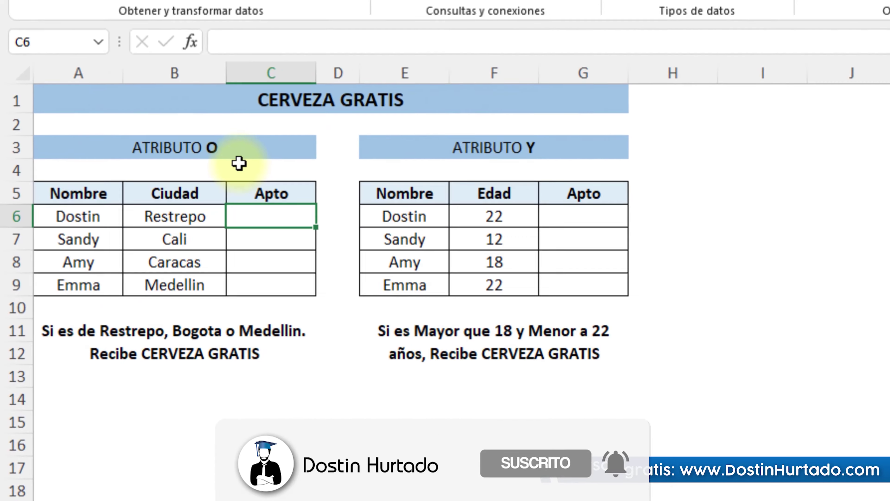
click(270, 150)
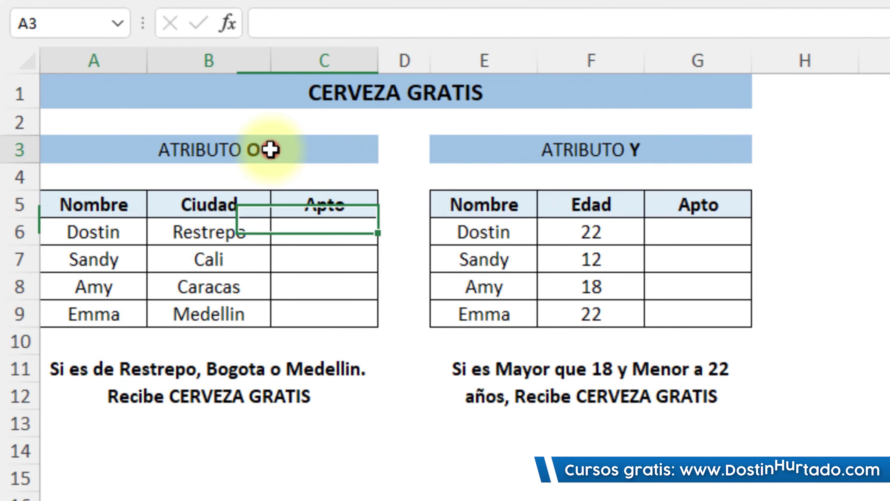
click(593, 149)
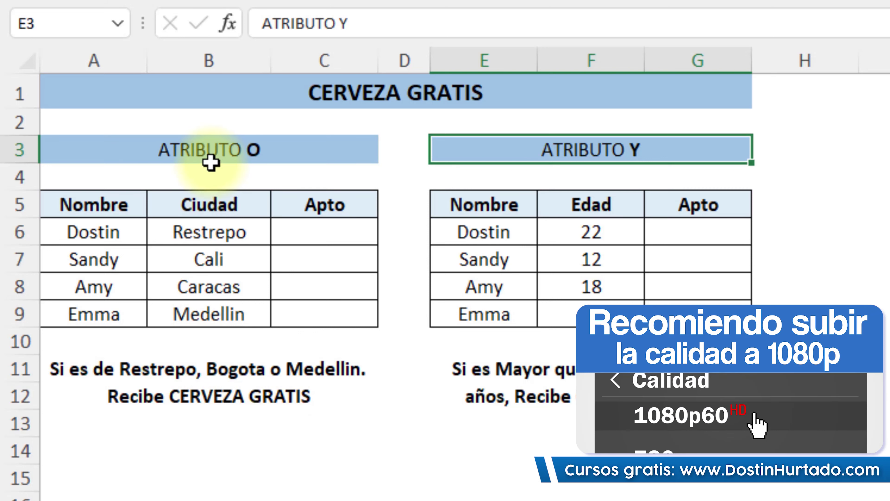
drag(224, 154, 562, 143)
click(314, 388)
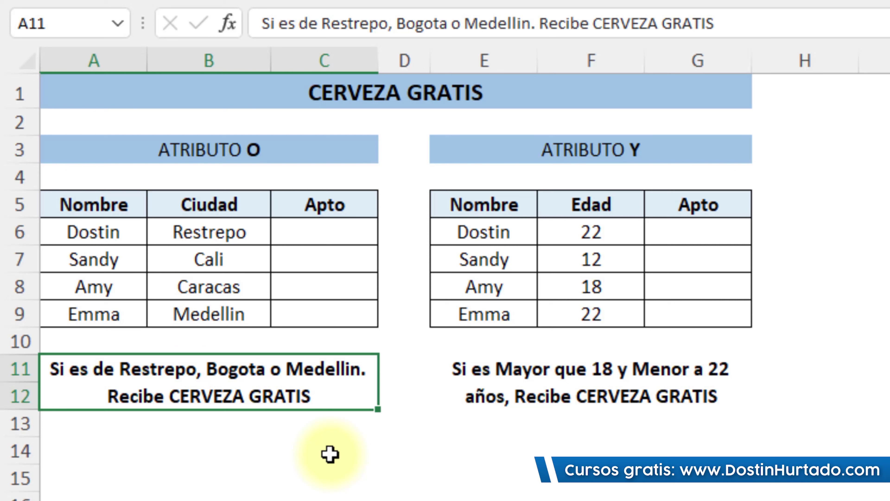
click(316, 151)
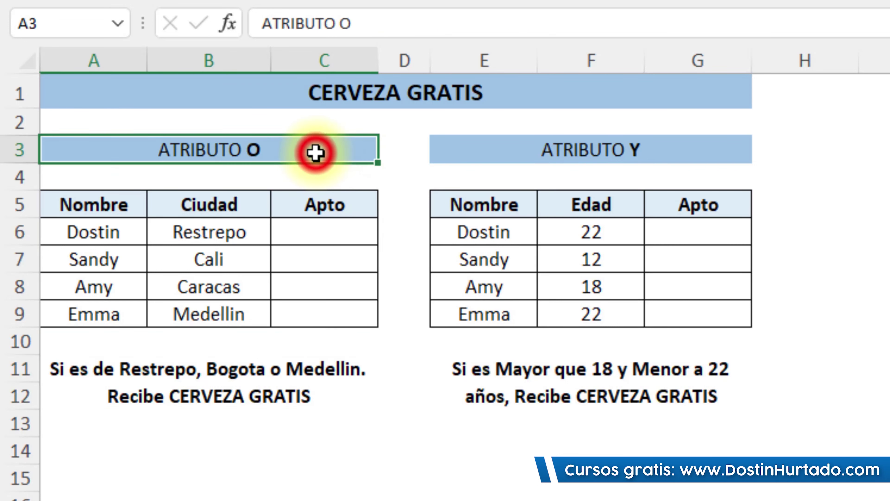
click(580, 149)
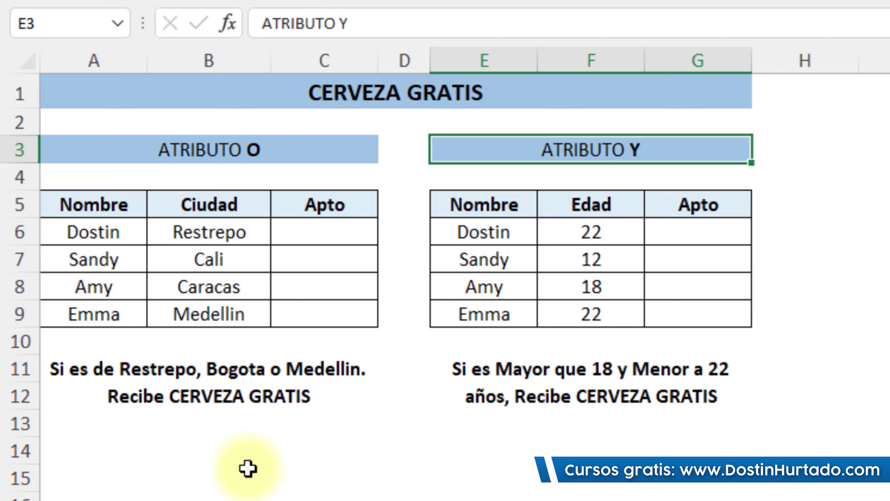
click(340, 233)
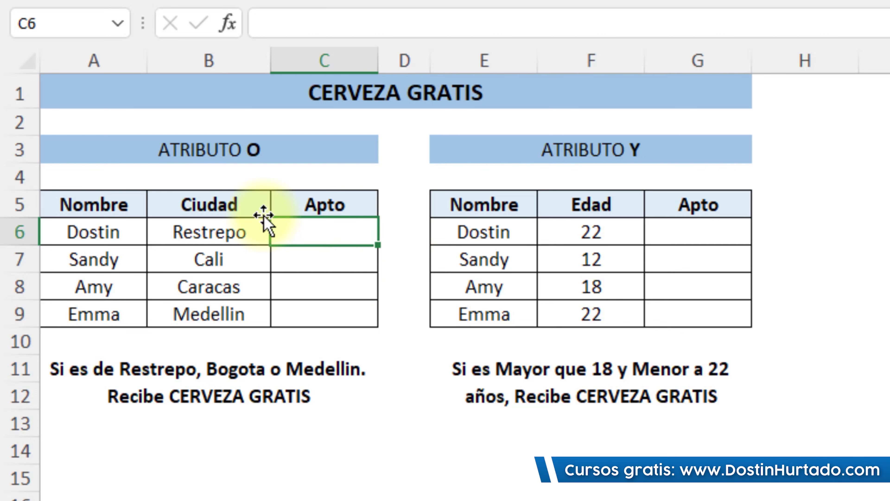
click(280, 150)
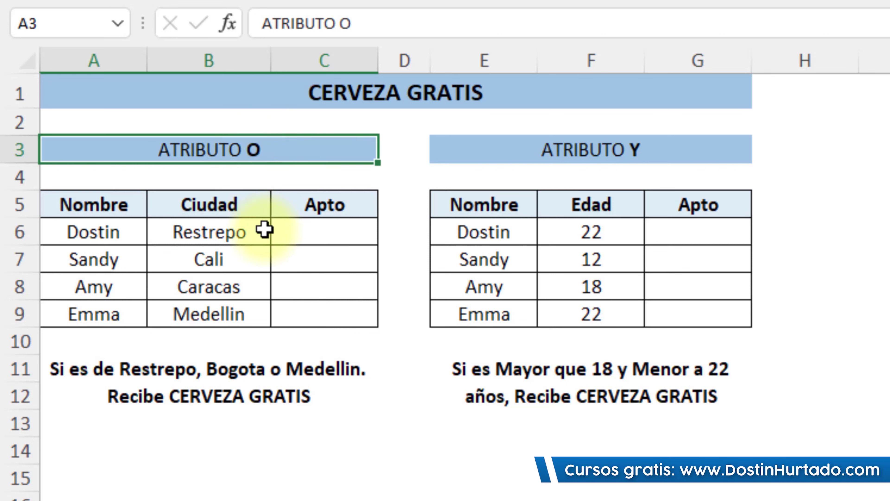
click(653, 157)
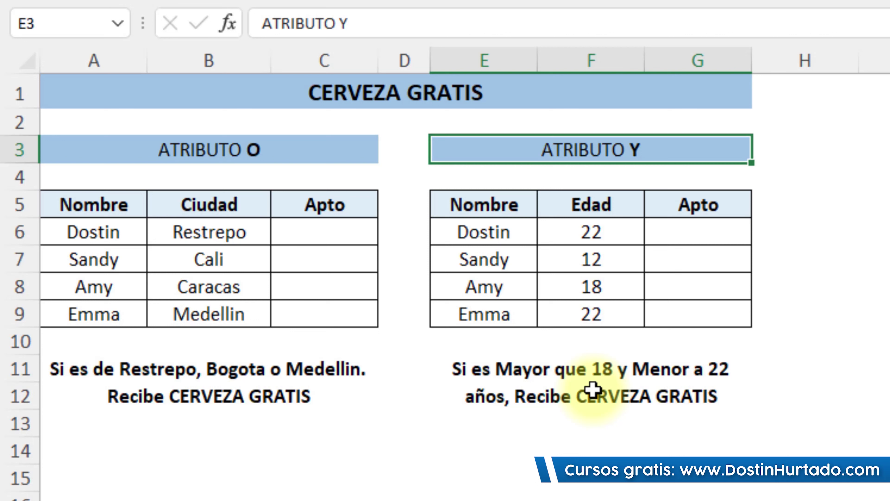
drag(269, 140, 531, 142)
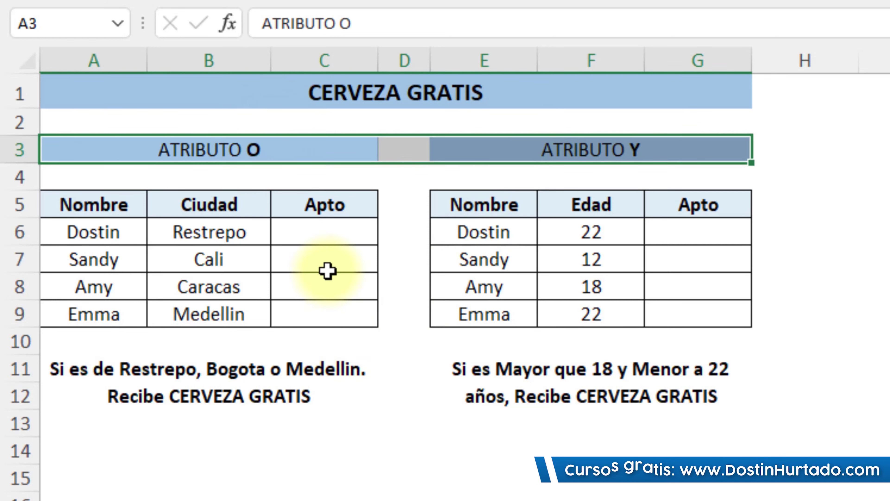
click(340, 242)
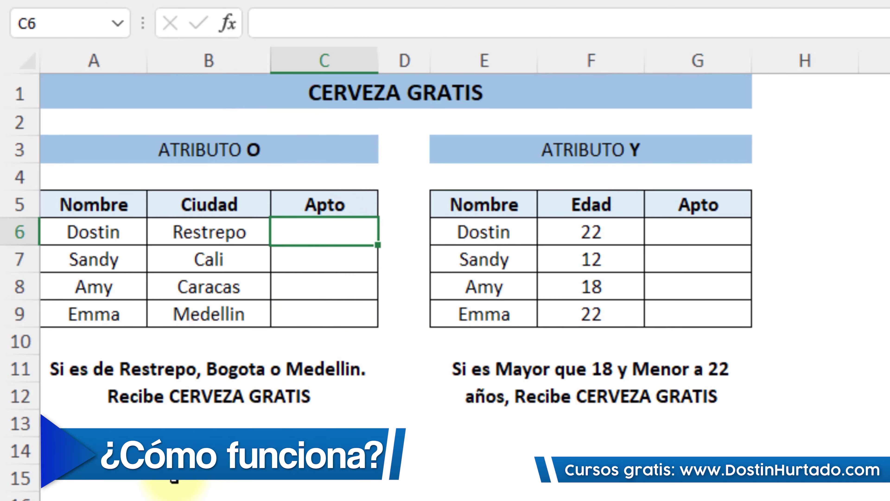
click(86, 387)
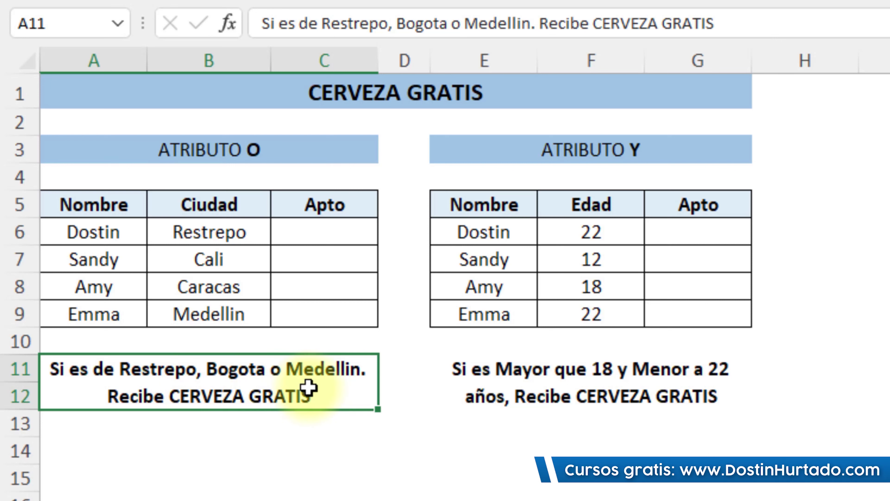
click(272, 170)
click(247, 145)
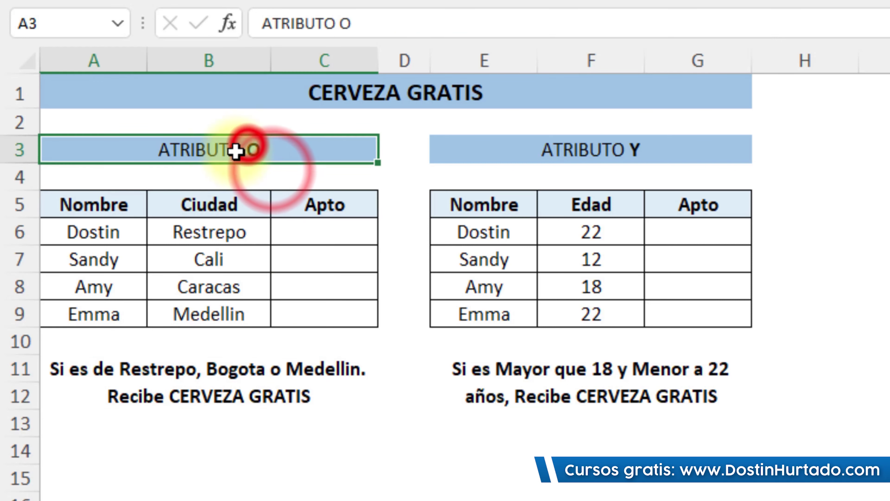
click(305, 233)
- Start C6's formula as =SI(O( with the first condition B6="Restrepo"
text(=)
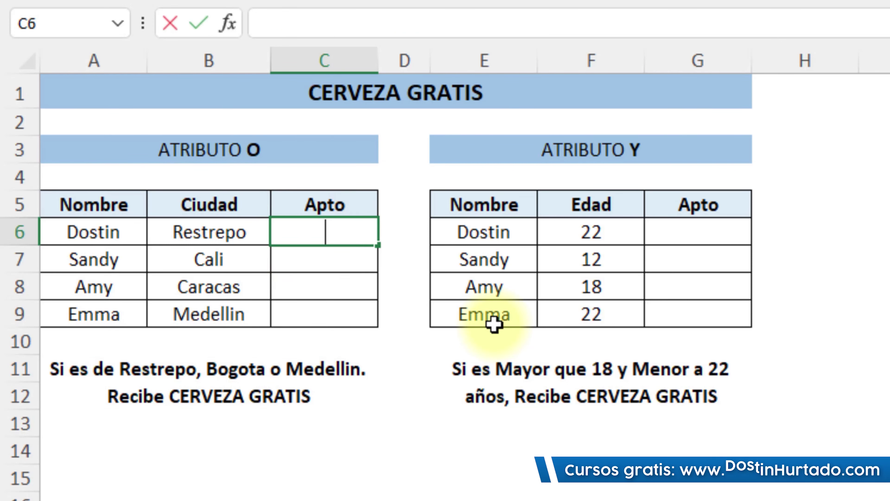
text(SI()
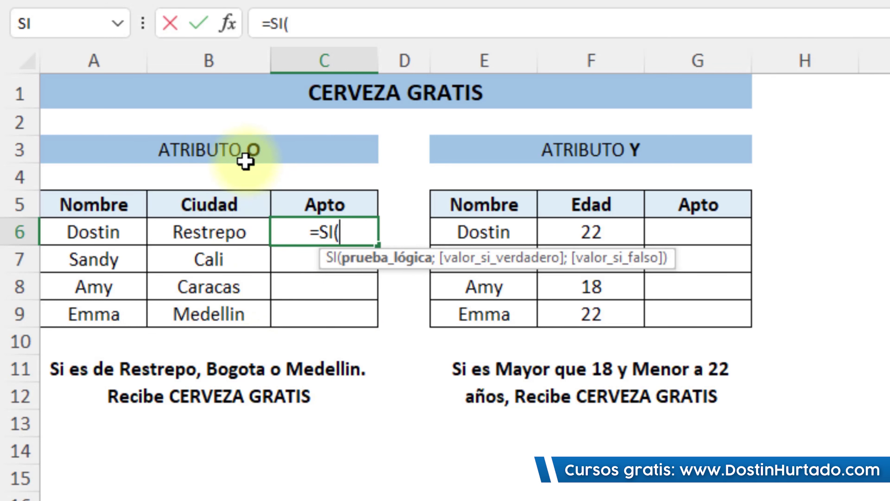
text(O)
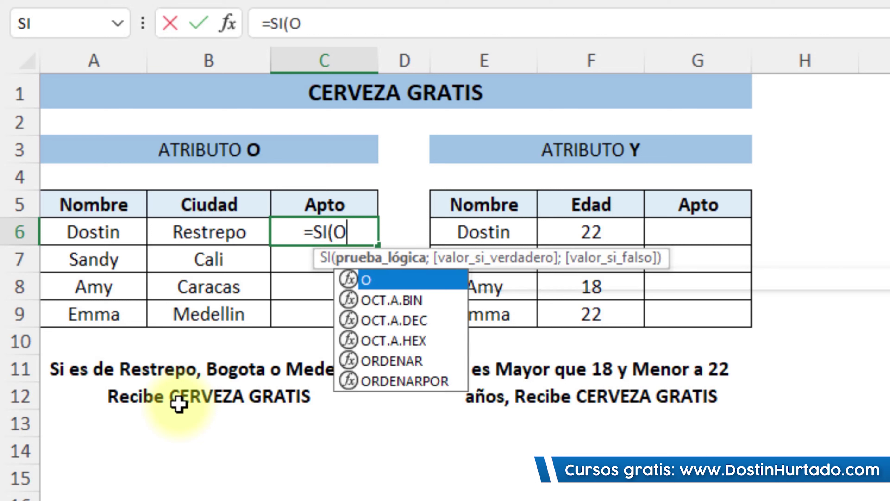
text(()
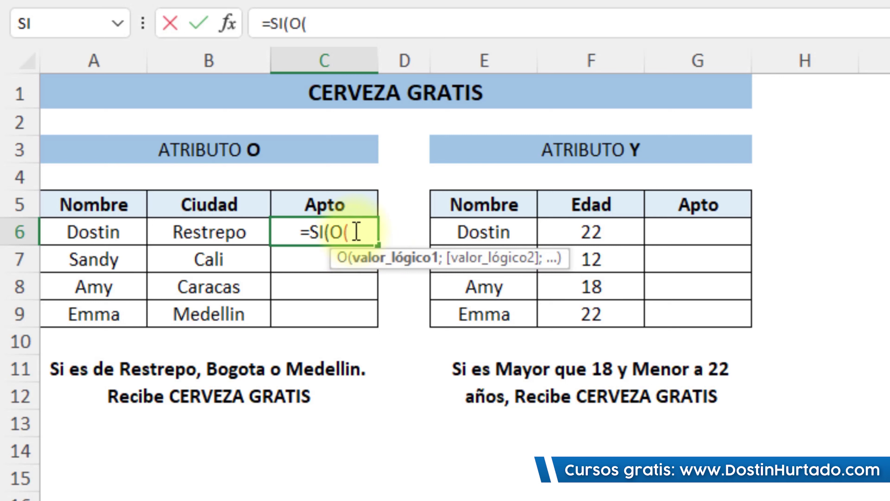
click(234, 233)
text(=)
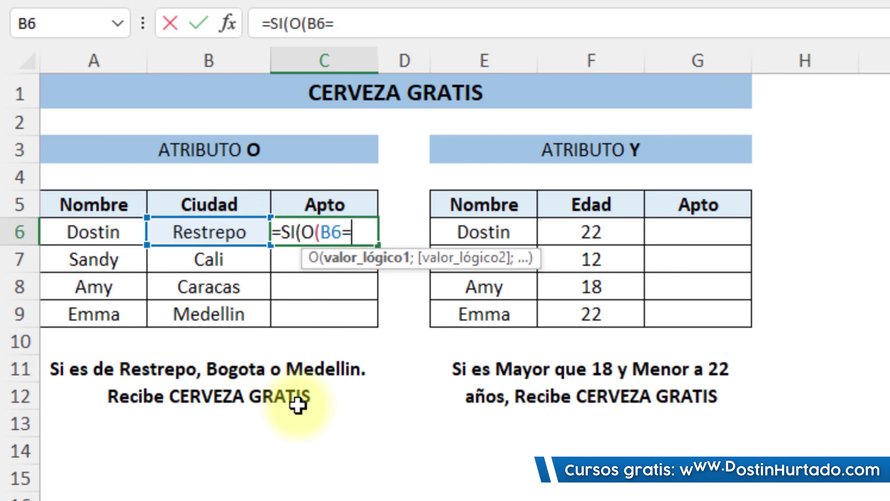
text(Restrepo)
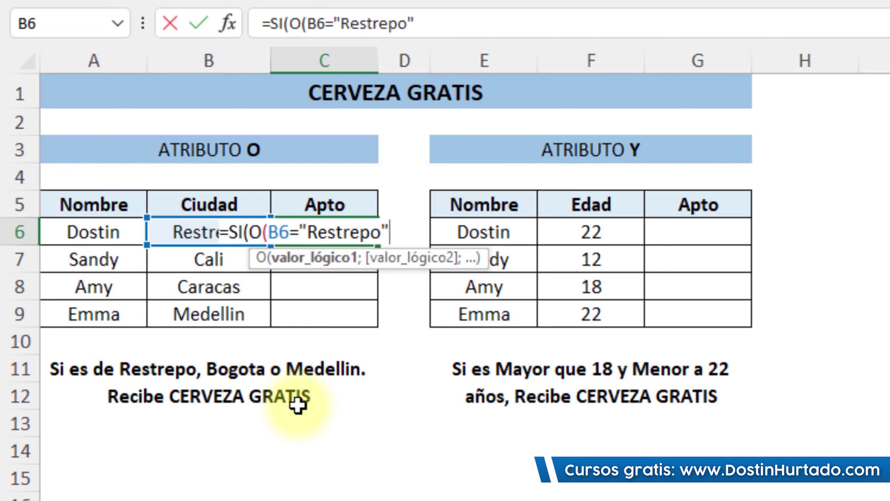
text(;)
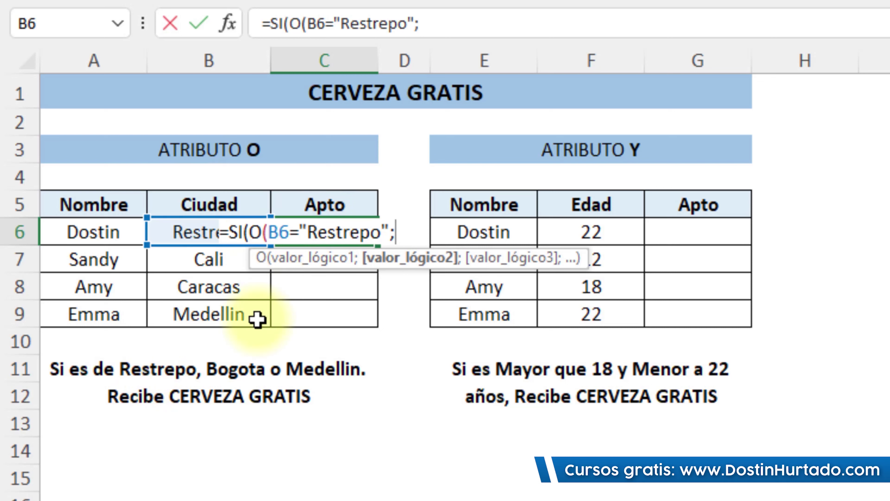
- Add the B6="Bogota" and B6="Medellin" conditions and close the O function
click(175, 230)
text(="Bogota")
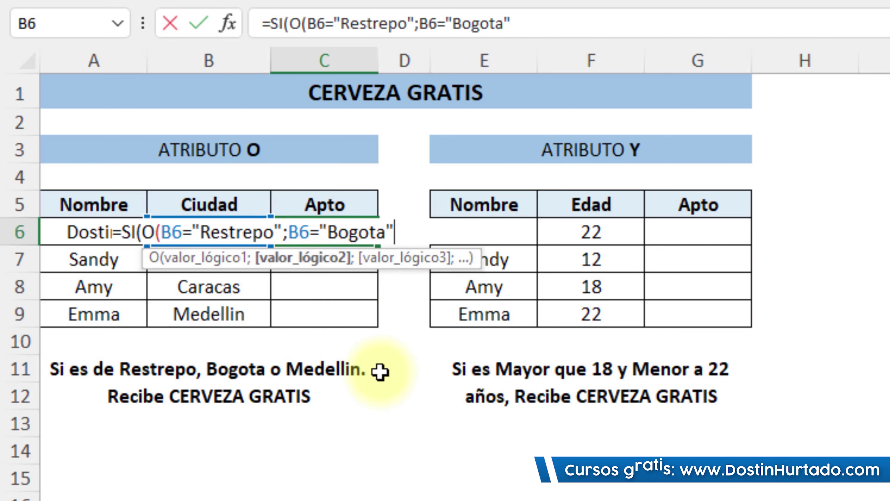
text(;)
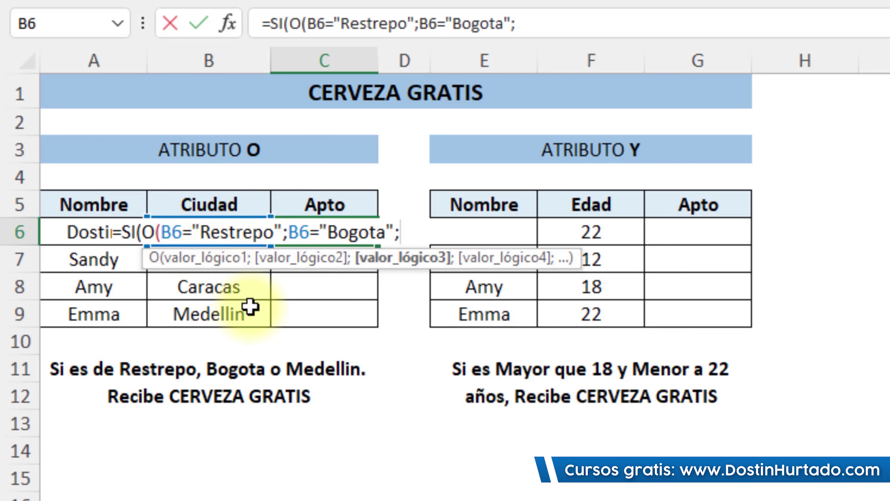
text(B6="Medellin)
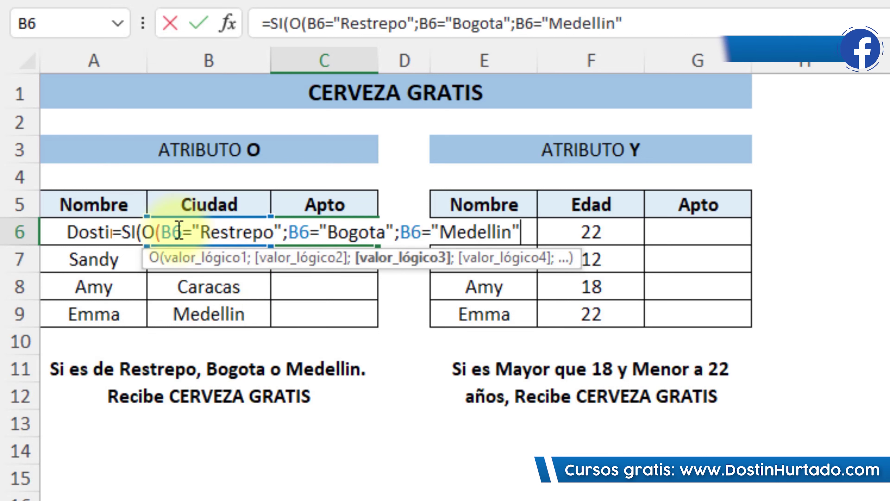
click(161, 231)
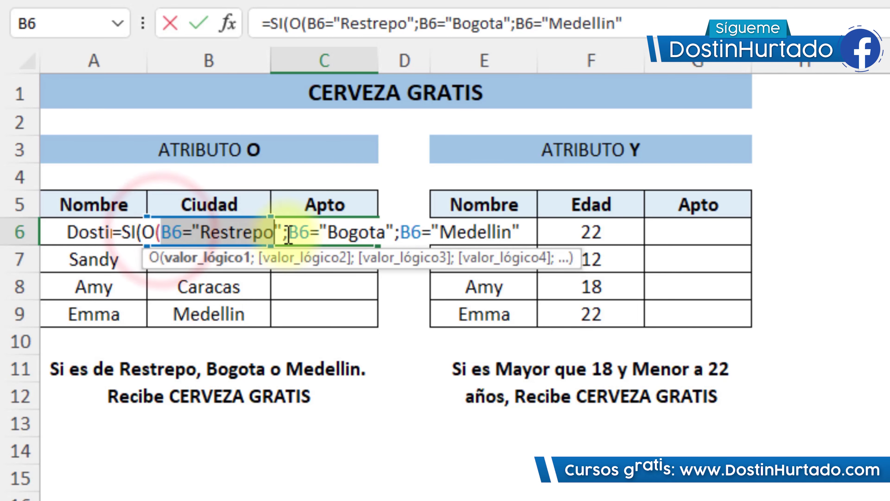
drag(299, 232, 388, 231)
click(403, 231)
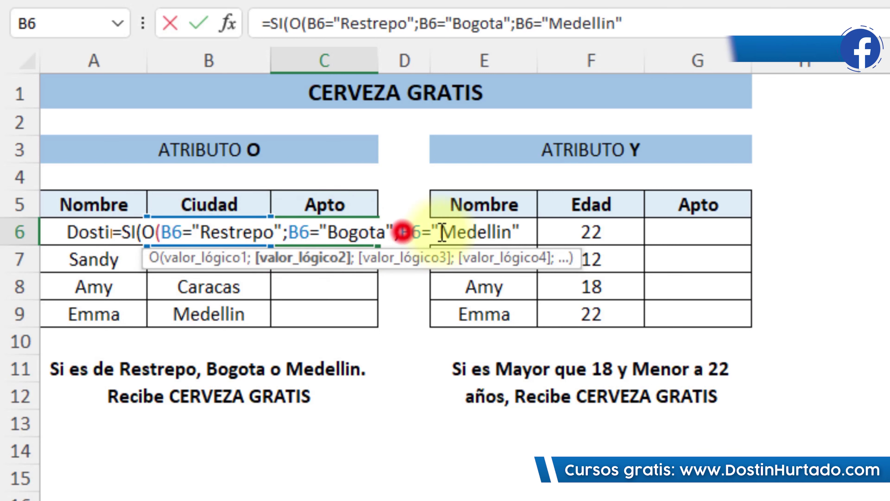
click(520, 231)
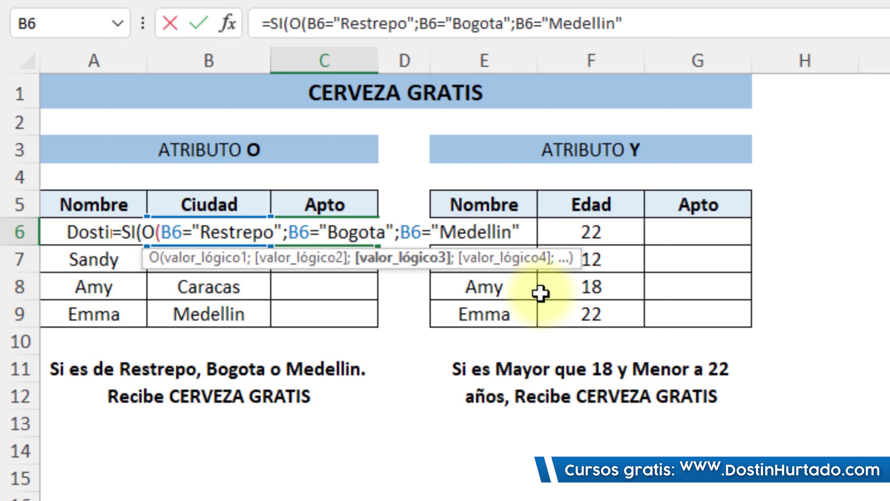
text())
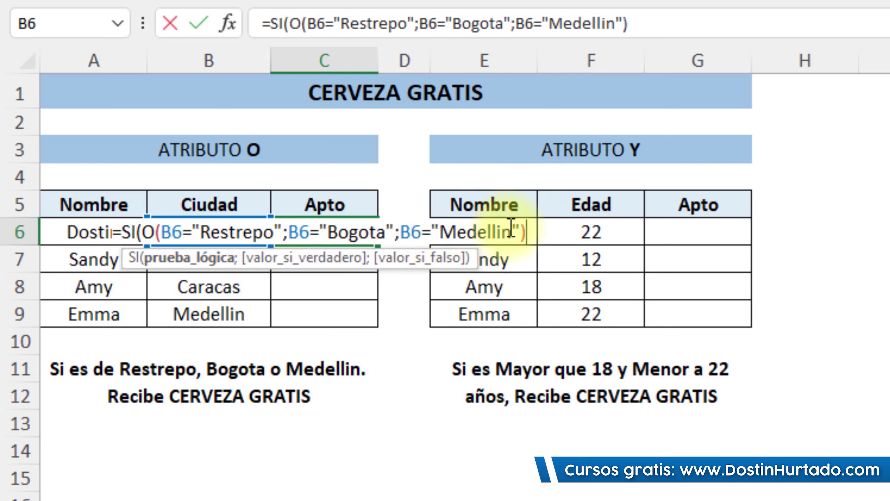
- After the O condition, add "Si es Apto" as the true result
drag(526, 230, 139, 231)
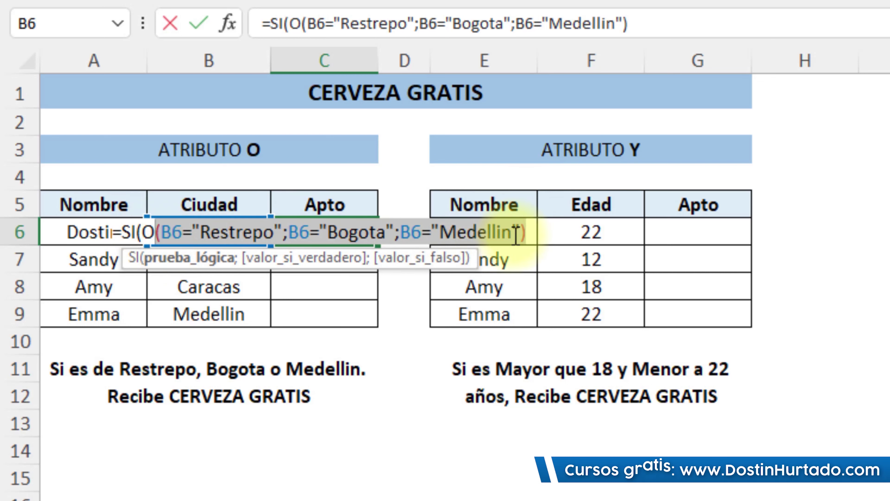
click(529, 231)
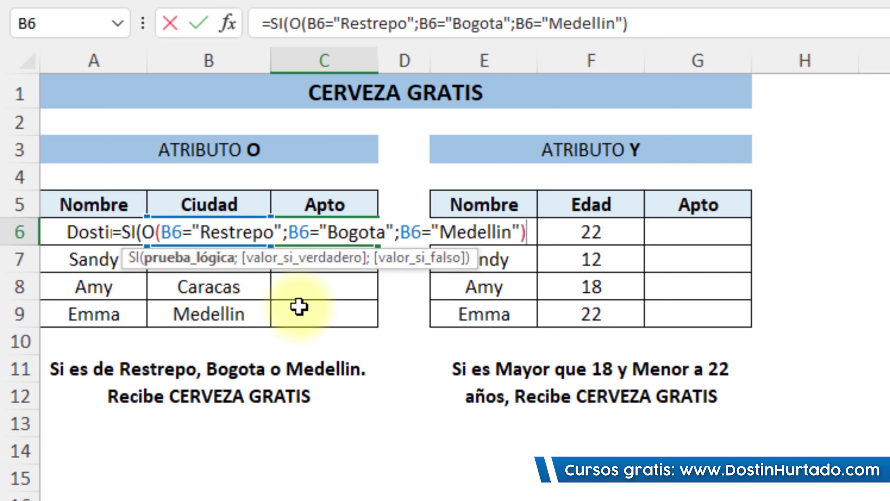
text(;)
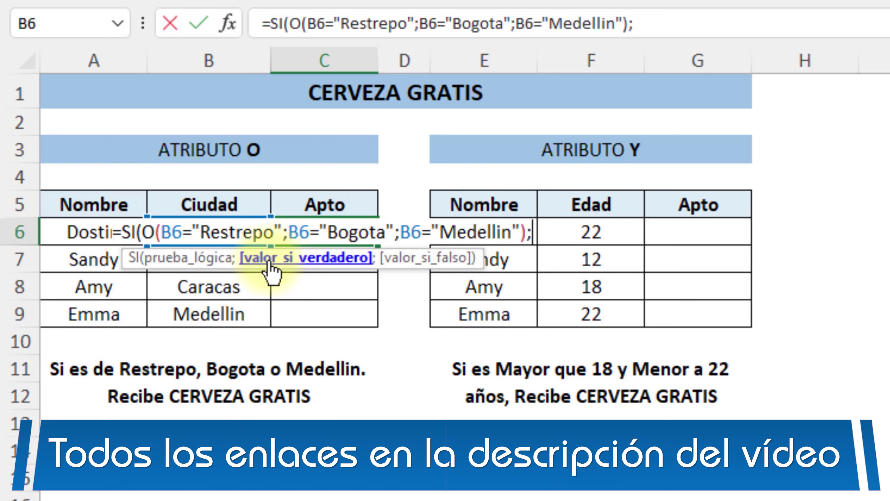
click(236, 232)
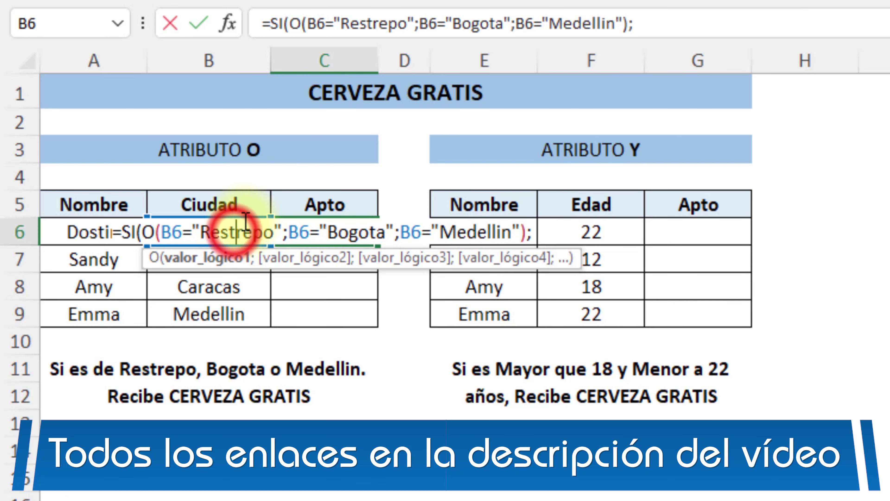
click(357, 232)
click(485, 232)
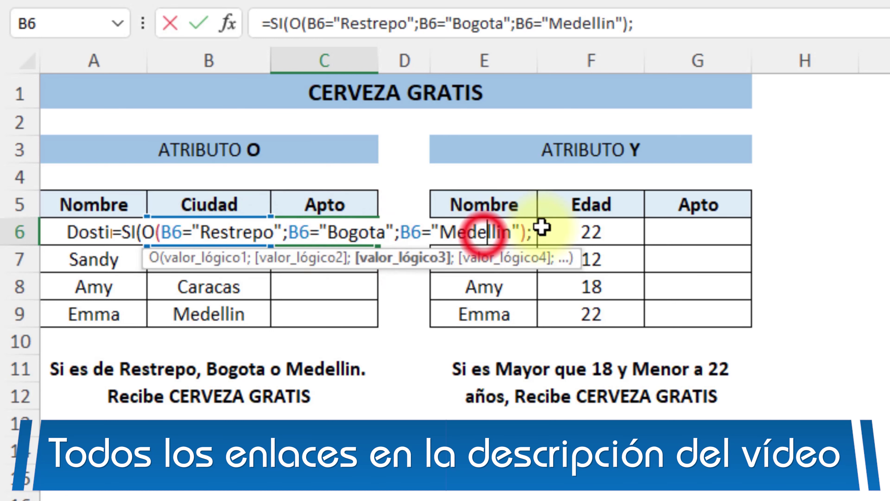
click(531, 231)
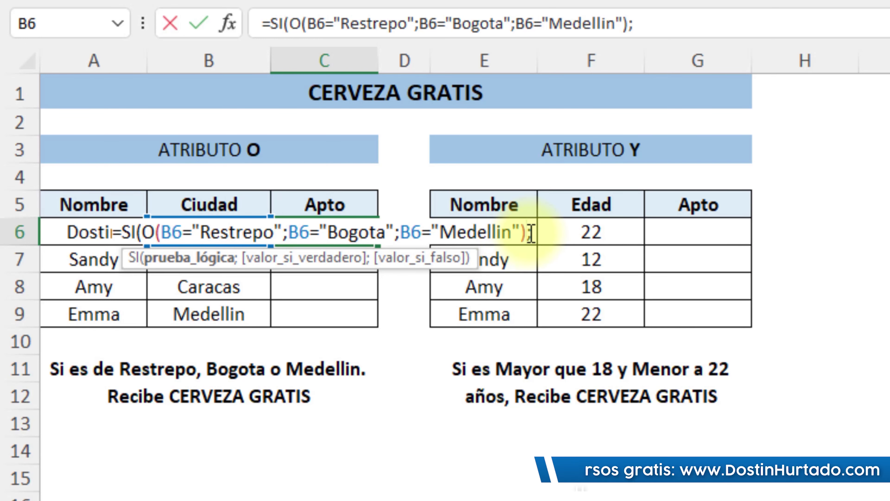
text("Si es Apto)
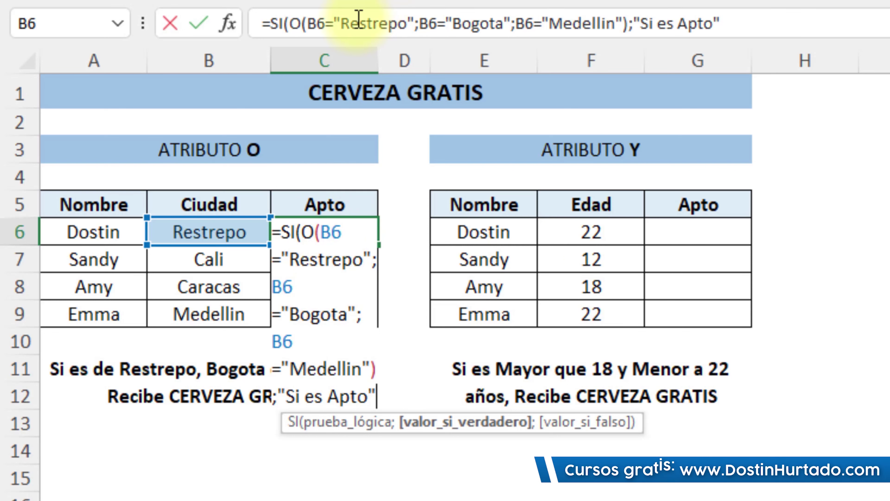
- Add "No es Apto" as the fallback result and close the SI function
click(296, 20)
click(477, 20)
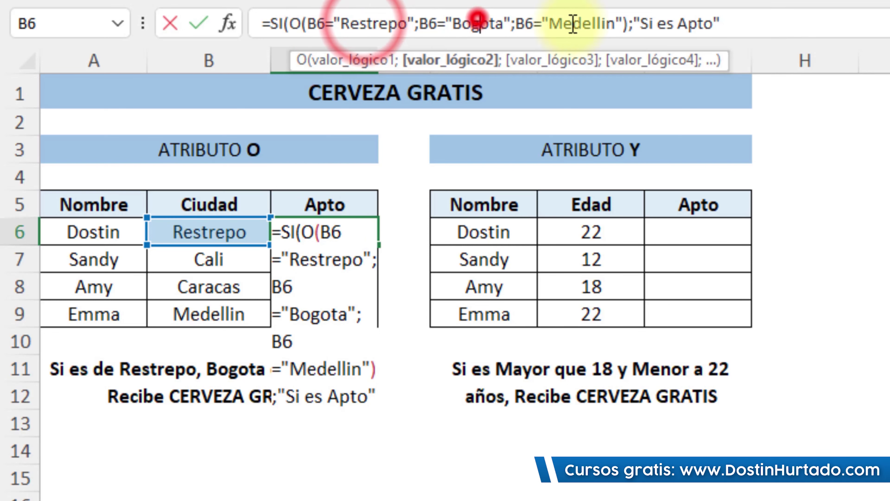
click(592, 24)
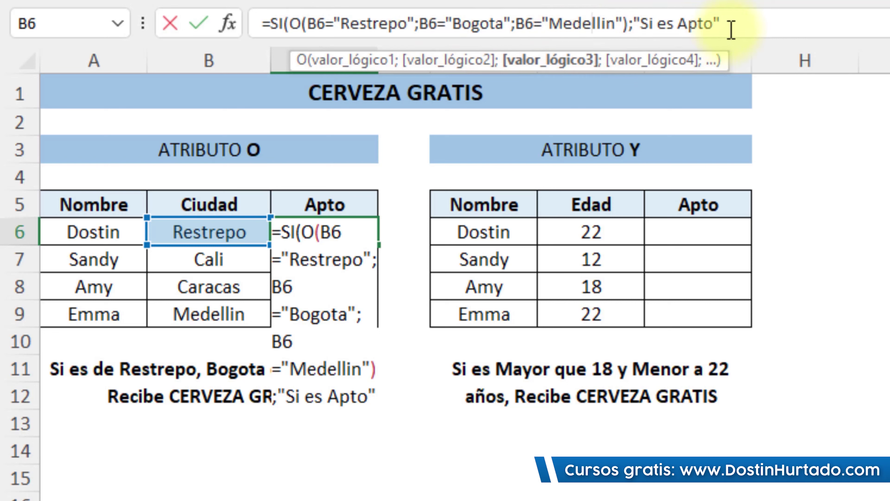
click(754, 24)
text(;"No es Apto)
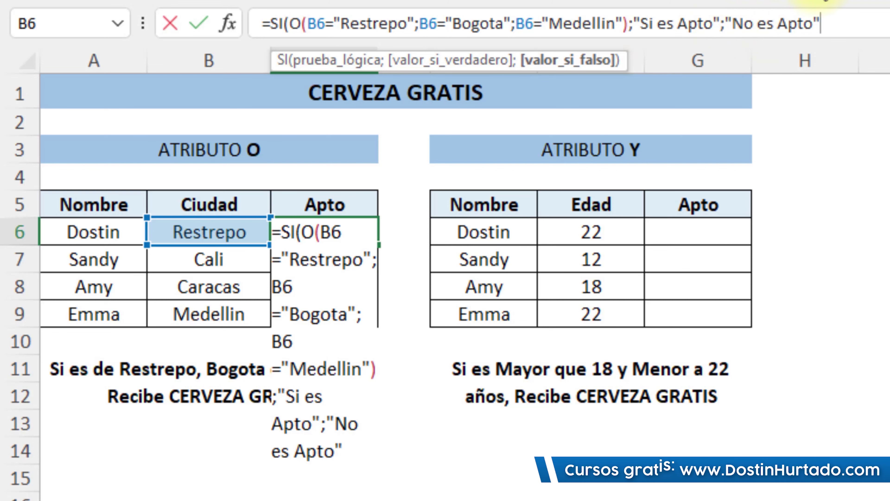
drag(845, 24, 667, 24)
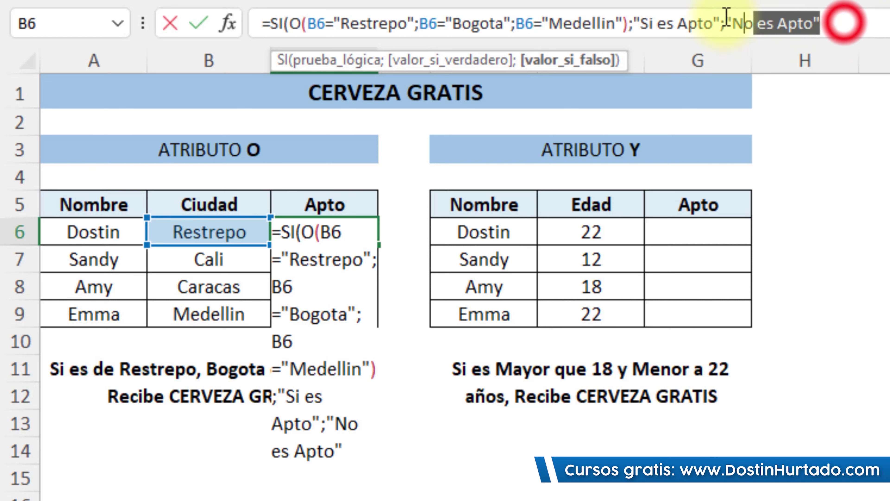
click(671, 23)
click(791, 23)
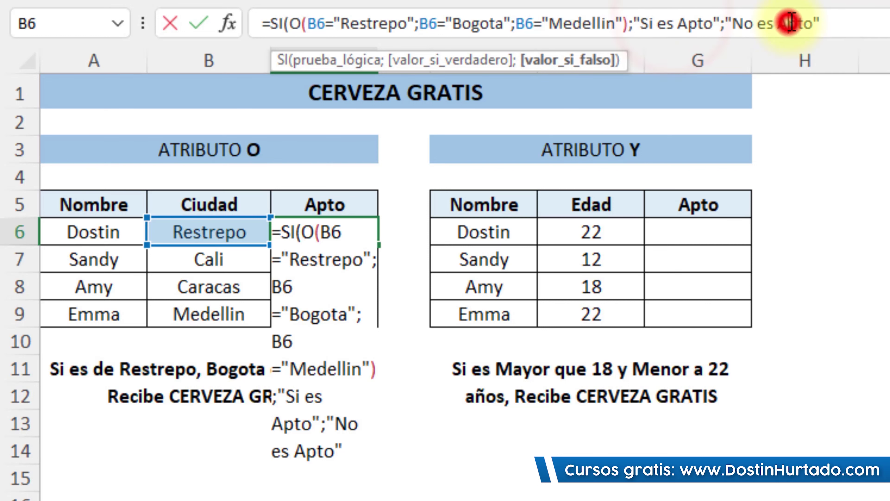
click(845, 25)
- Confirm C6's Apto formula and fill it down through C9, checking the Medellin row
key(Return)
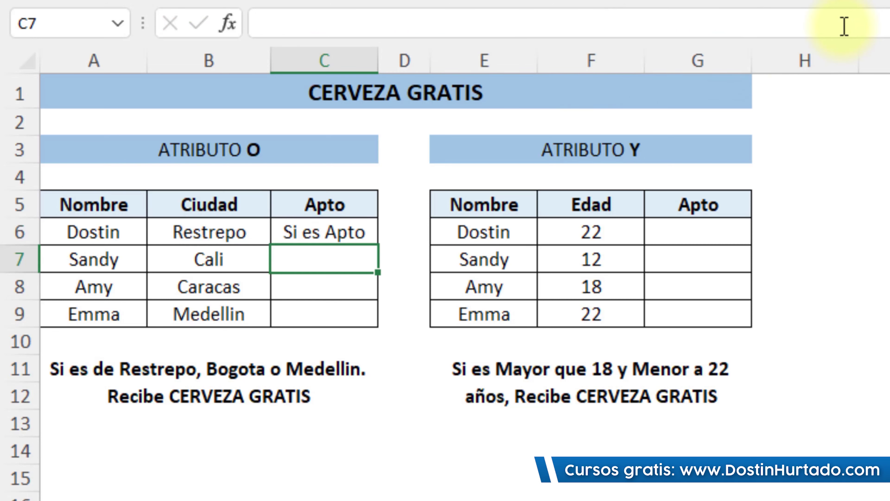
click(254, 239)
key(Right)
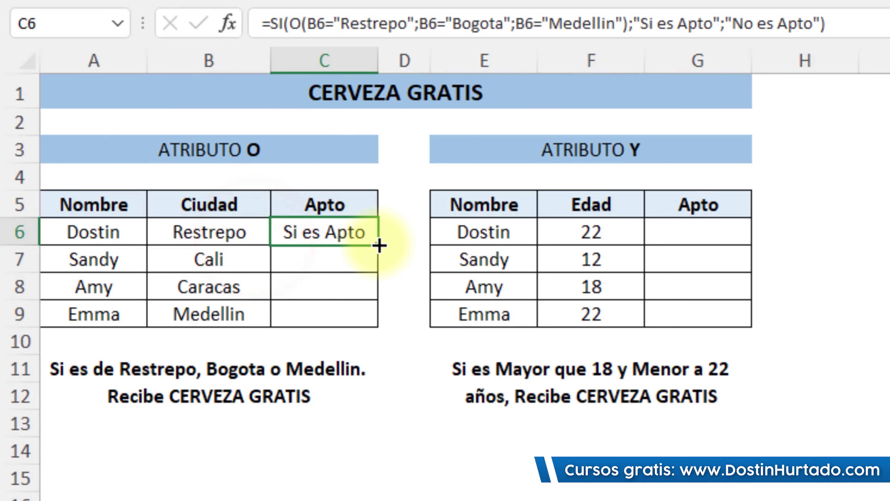
drag(377, 259, 372, 266)
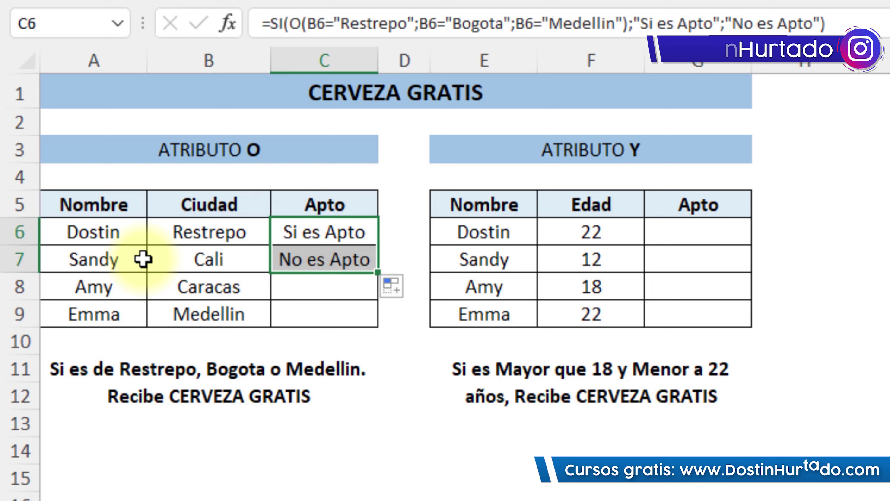
click(338, 266)
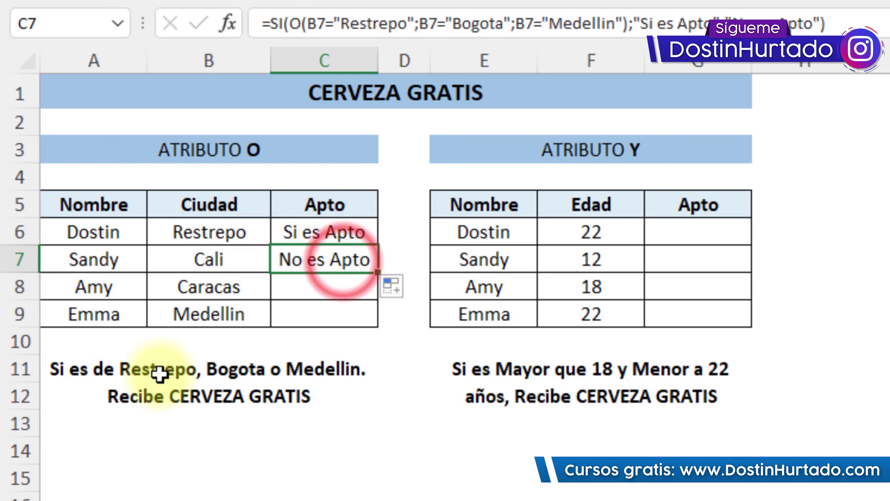
click(345, 267)
drag(378, 271, 373, 318)
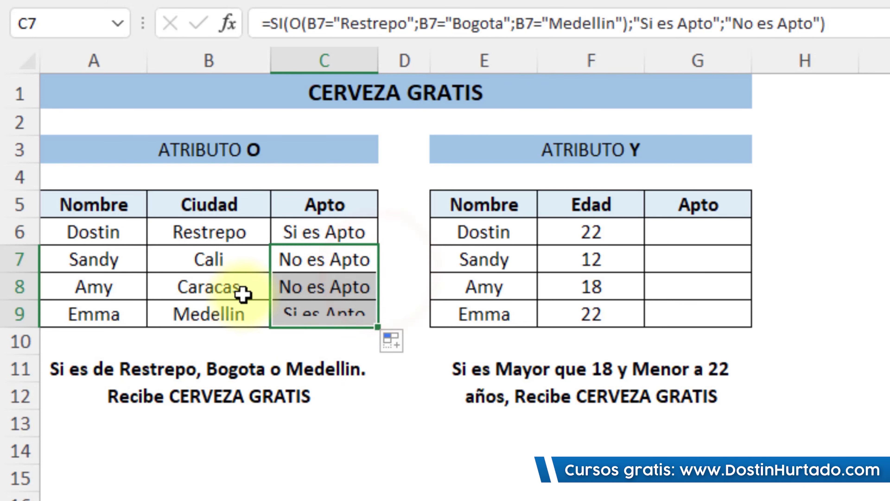
click(239, 315)
click(345, 315)
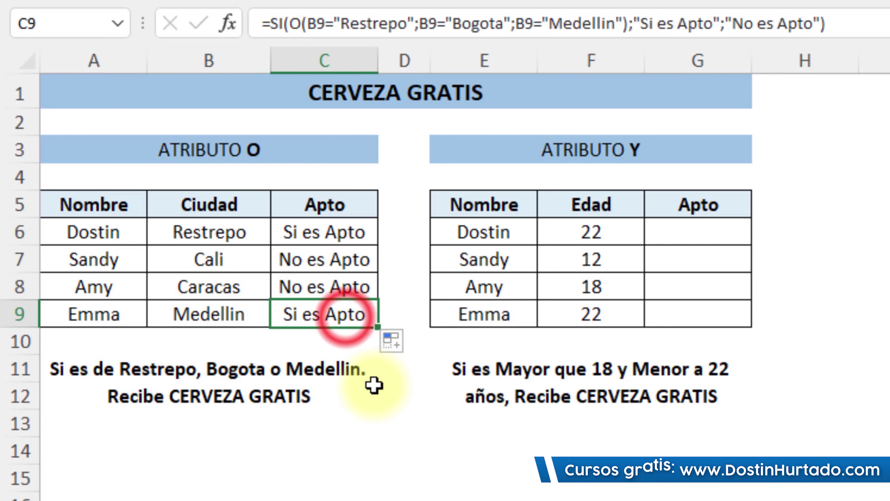
- Review the C6 formula in edit mode and leave it unchanged
click(333, 235)
double_click(331, 233)
click(181, 231)
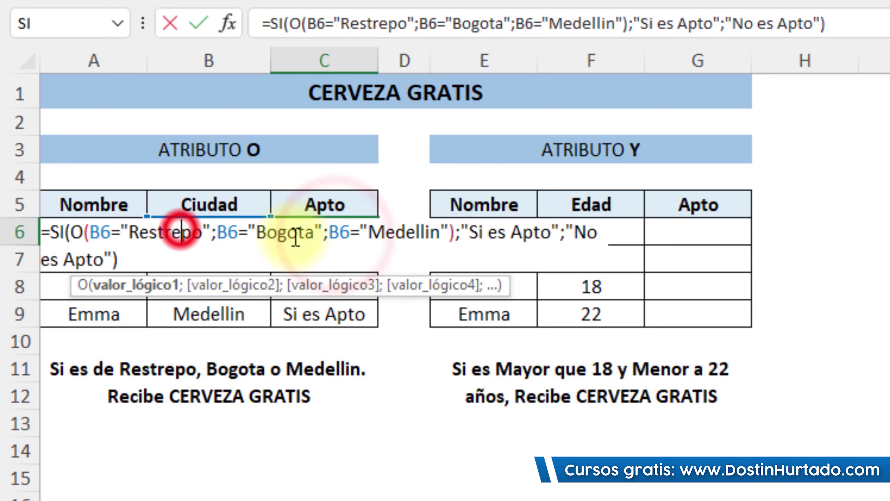
click(296, 234)
key(Escape)
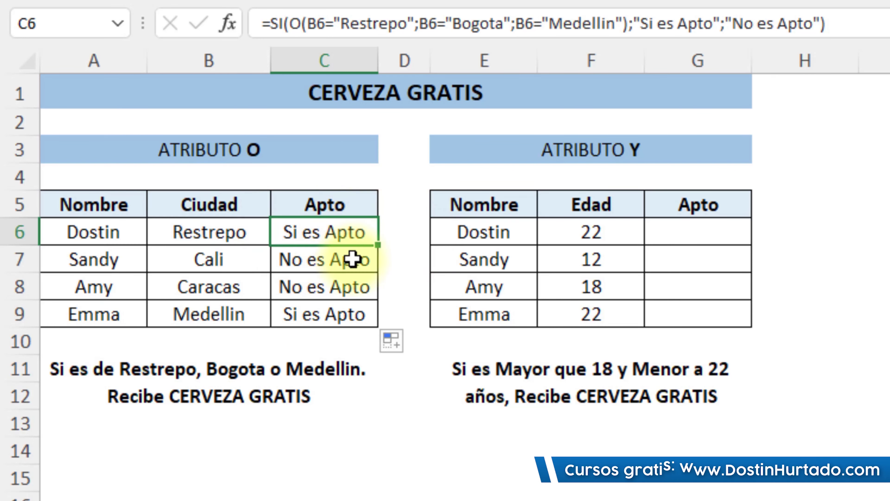
double_click(351, 233)
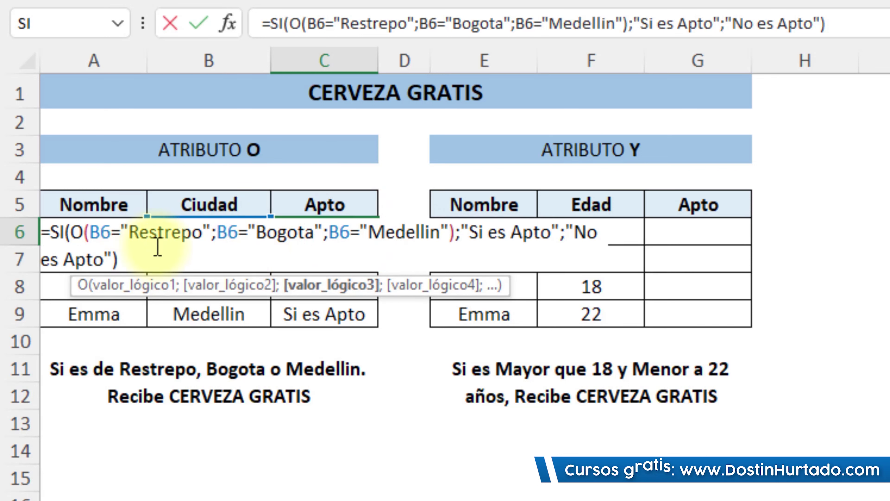
key(Escape)
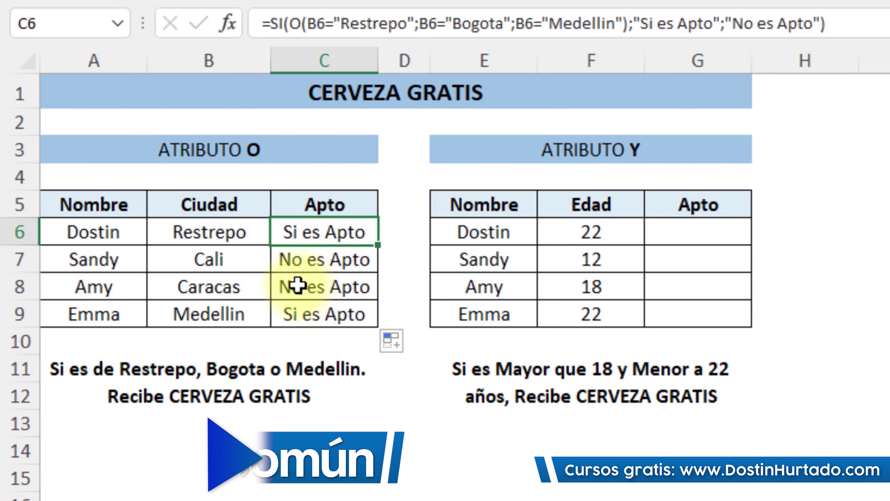
click(223, 232)
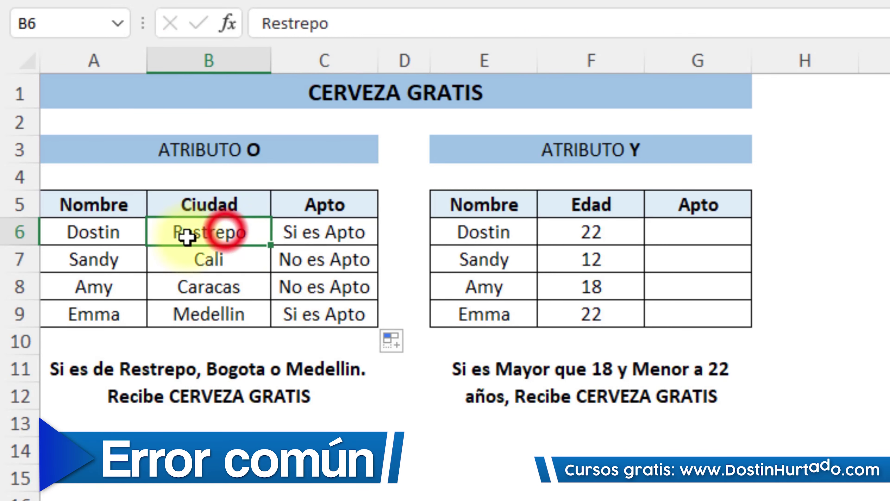
click(350, 232)
double_click(250, 234)
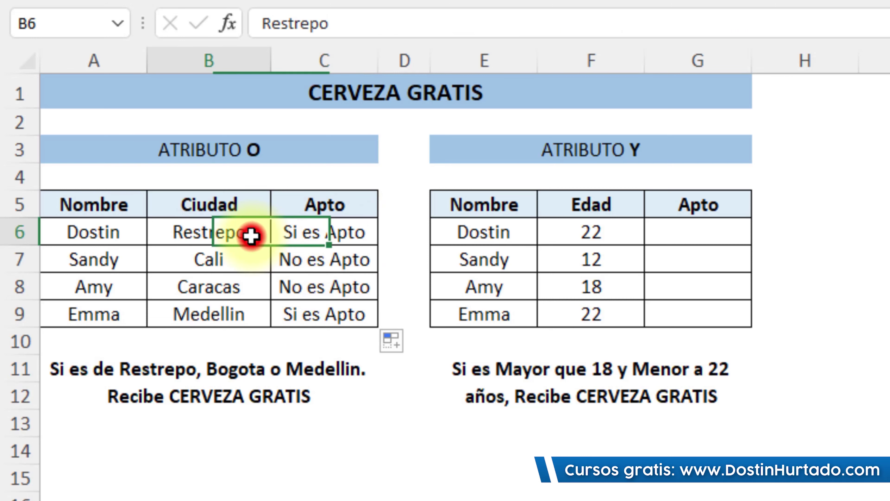
click(233, 258)
click(342, 233)
double_click(241, 238)
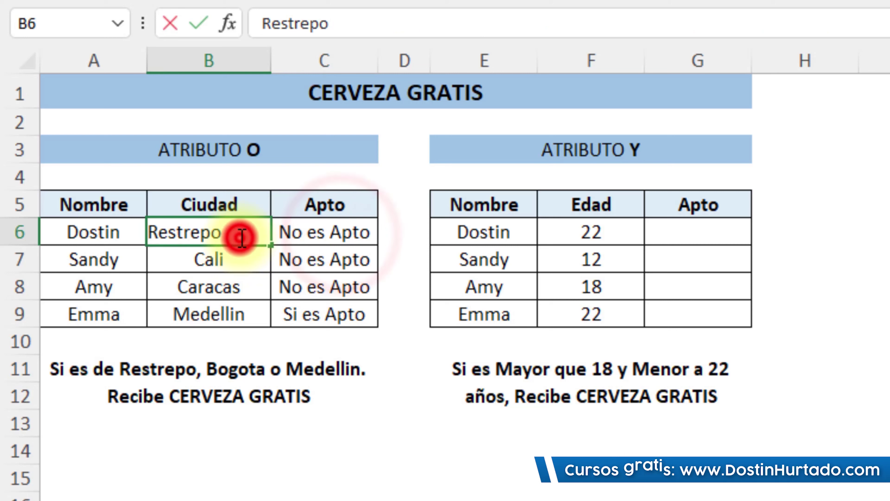
click(314, 230)
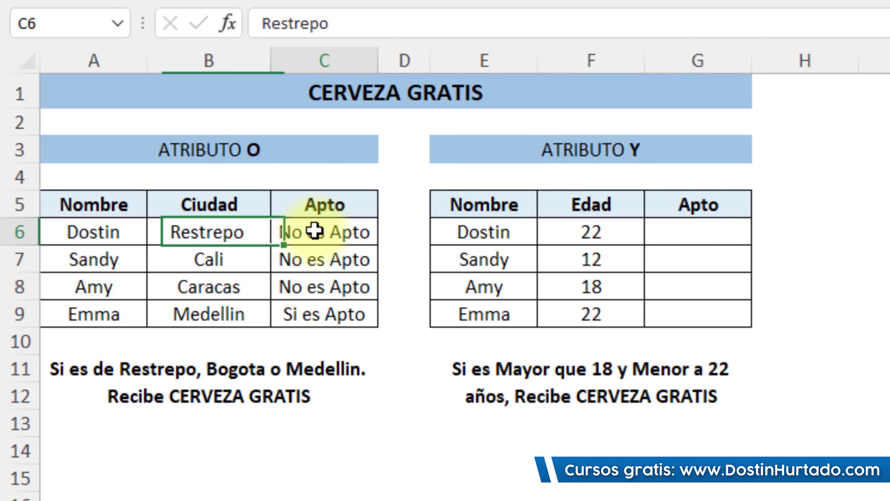
drag(406, 24, 340, 24)
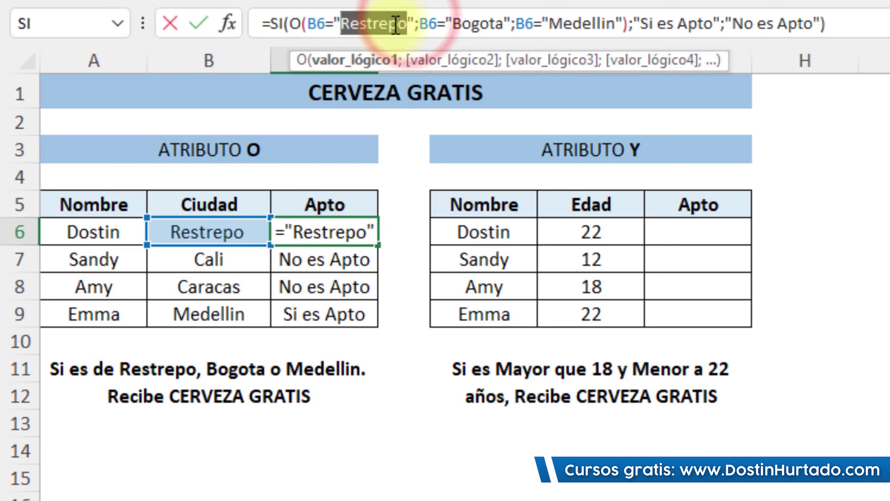
key(Escape)
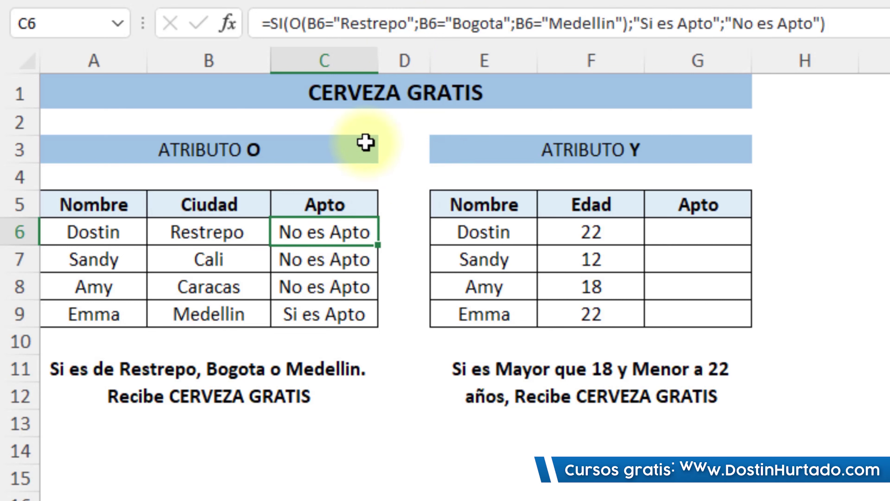
double_click(245, 232)
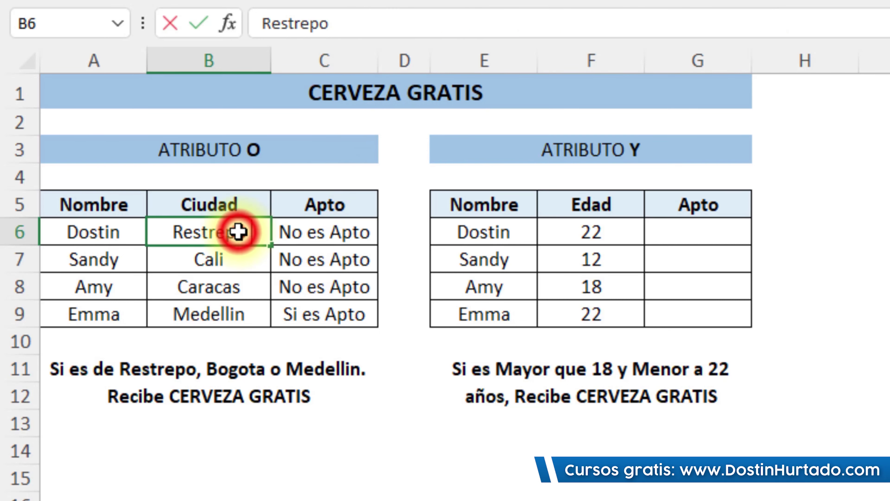
key(BackSpace)
key(Return)
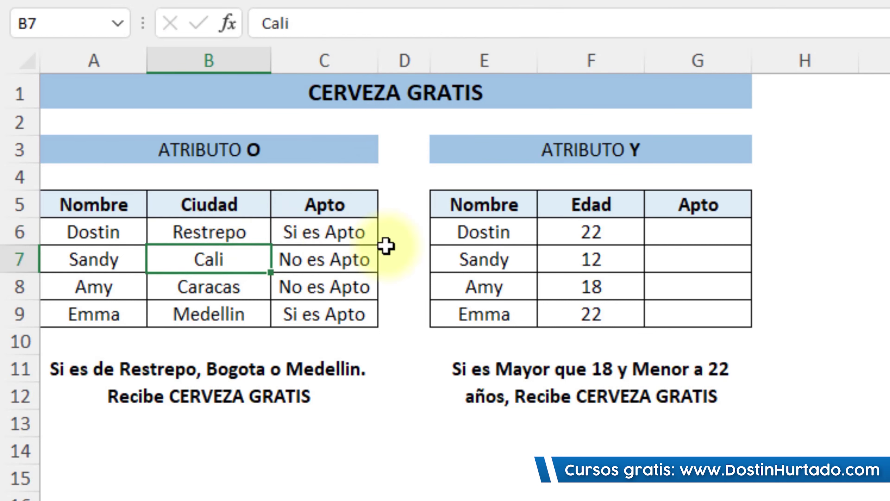
click(627, 238)
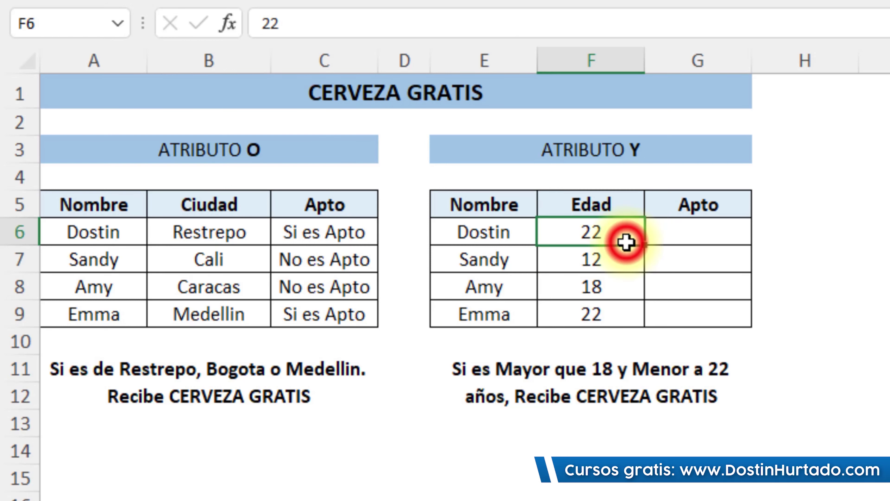
click(676, 150)
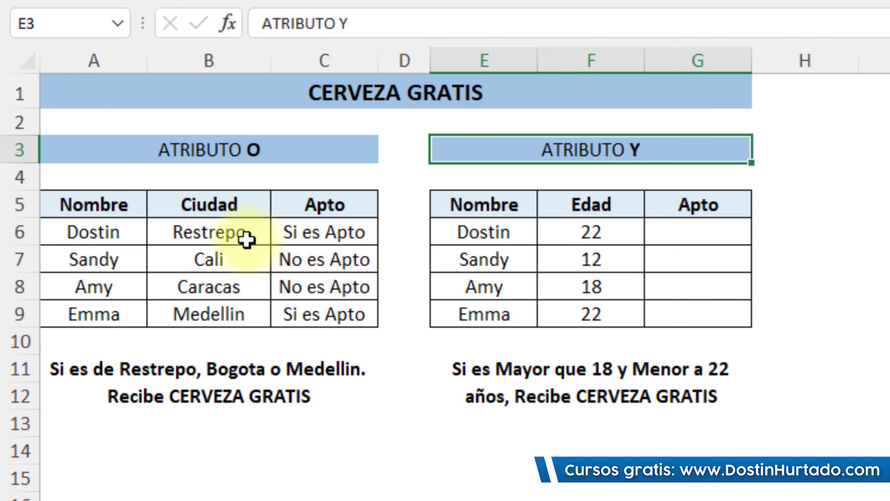
click(243, 233)
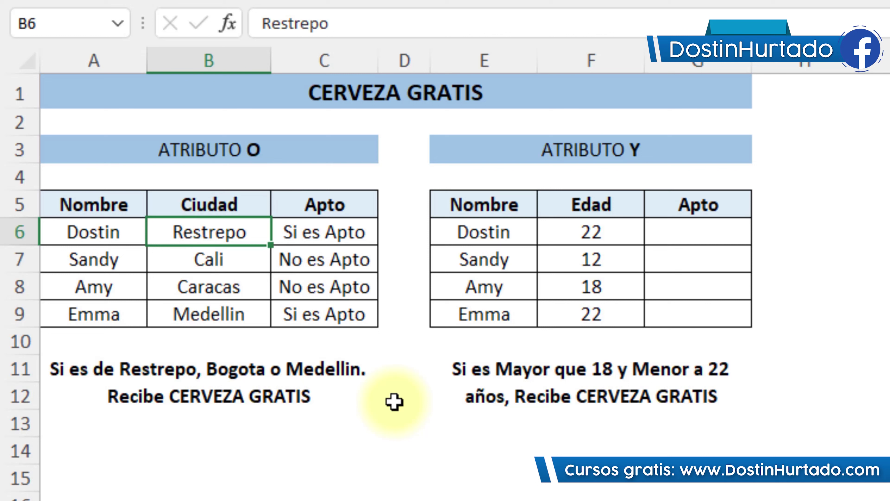
click(695, 233)
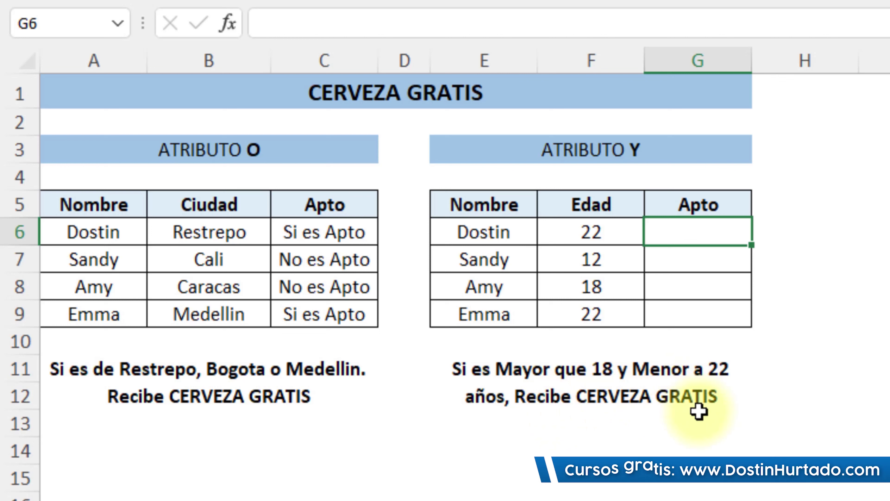
click(634, 402)
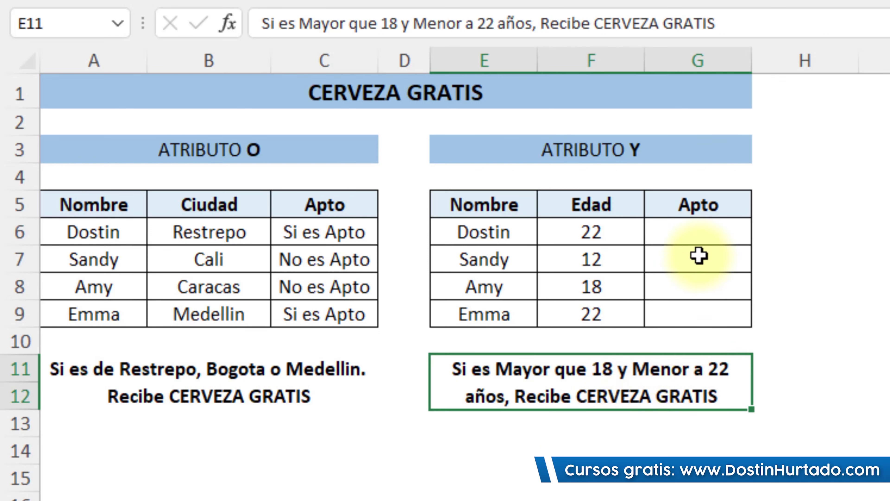
- In G6, start =SI(Y(F6>18;F6<22) using F6 as the age reference
click(707, 238)
text(=s)
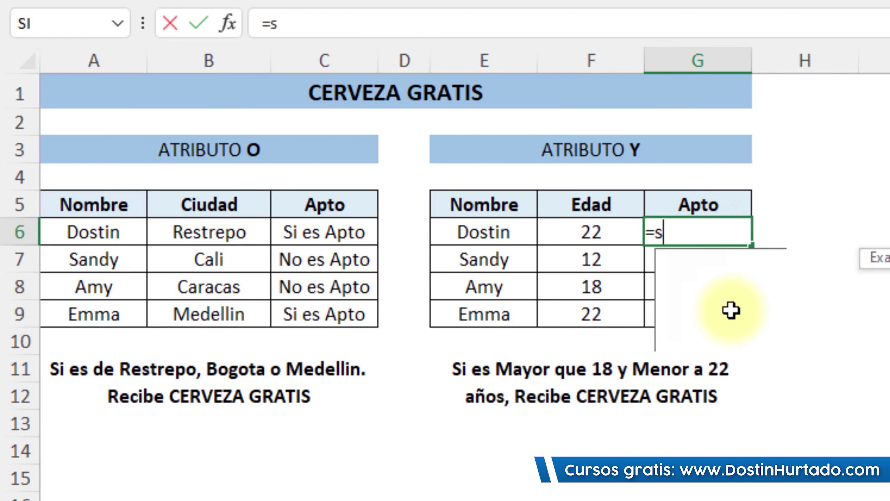
text(i()
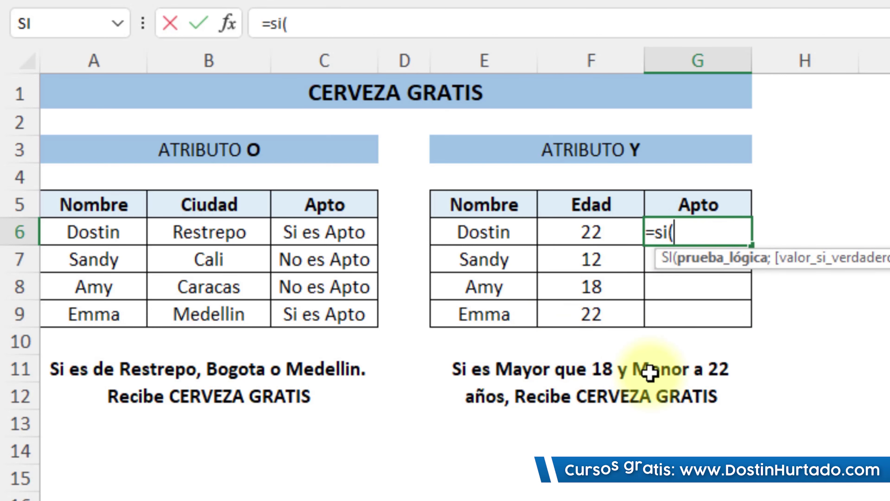
text(Y)
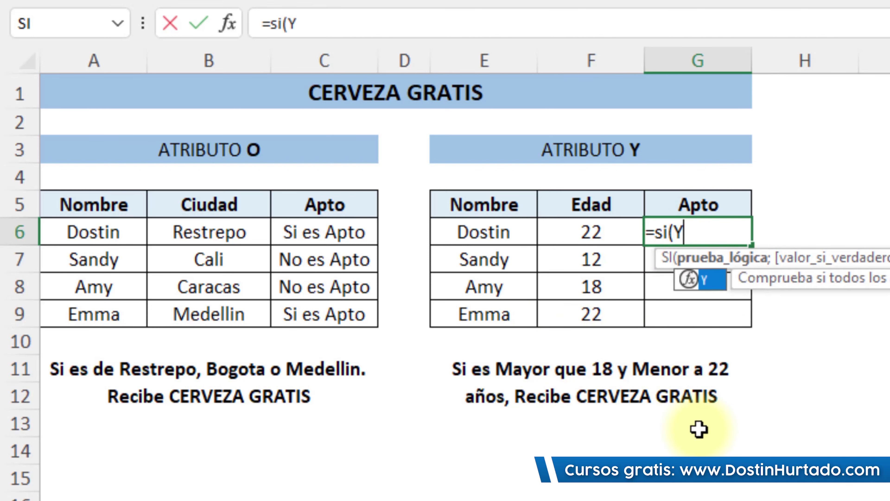
text(()
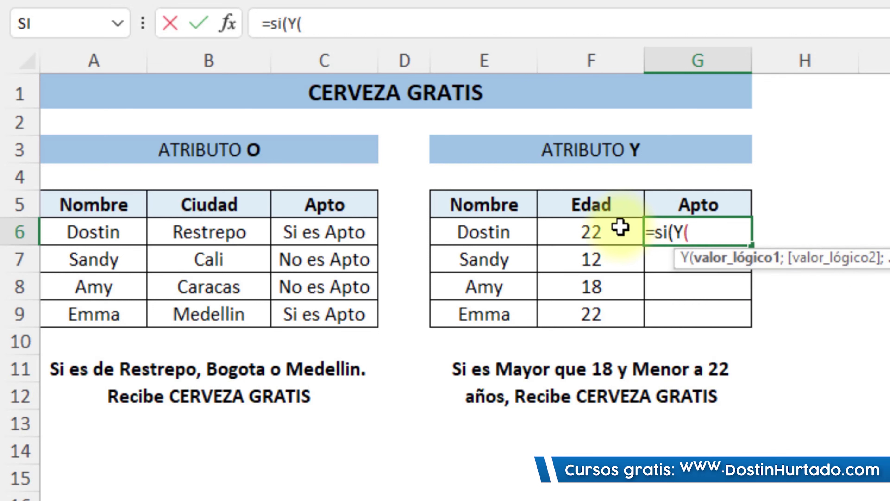
click(610, 228)
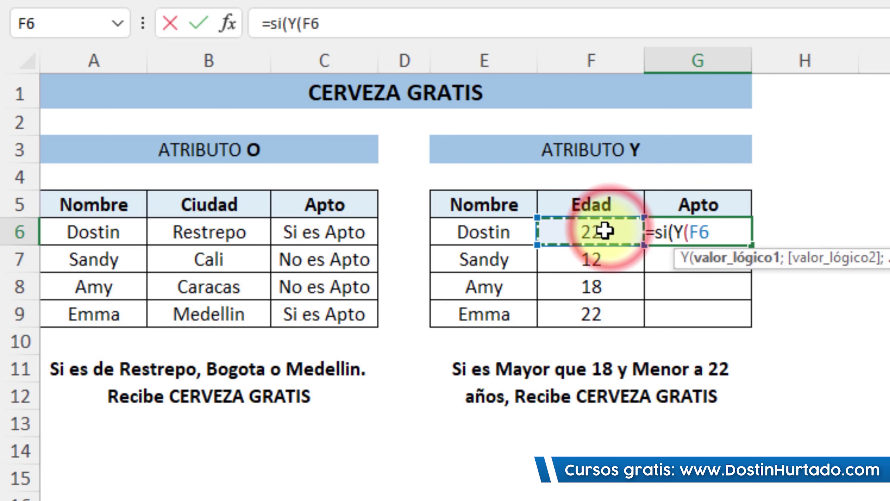
text(<)
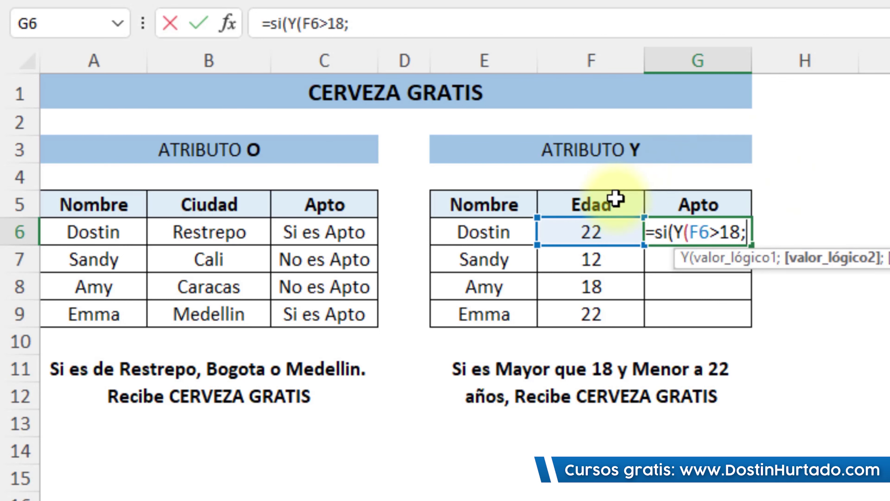
click(611, 232)
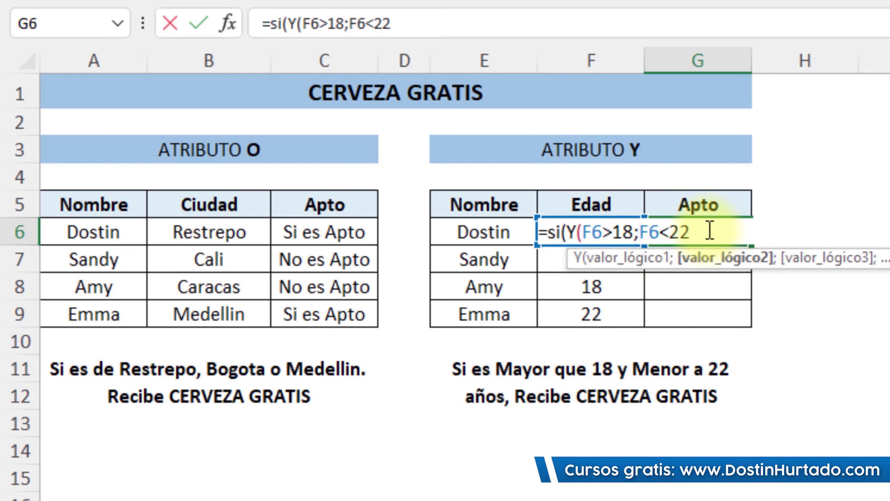
text())
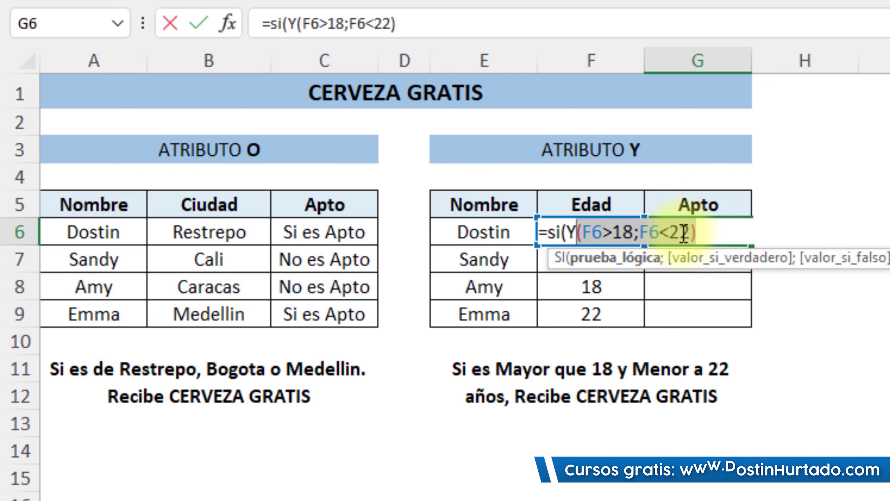
- Add the "SI" and "NO" results, close SI, and commit the G6 formula
click(727, 226)
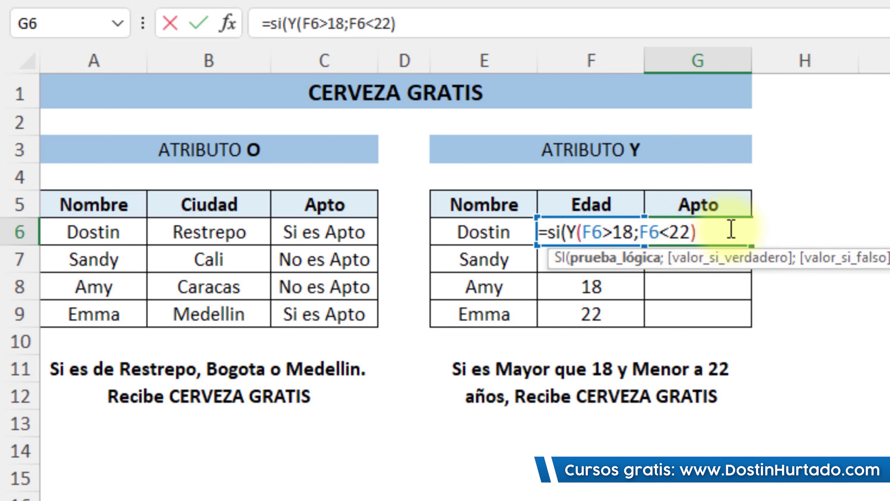
text(;"SI)
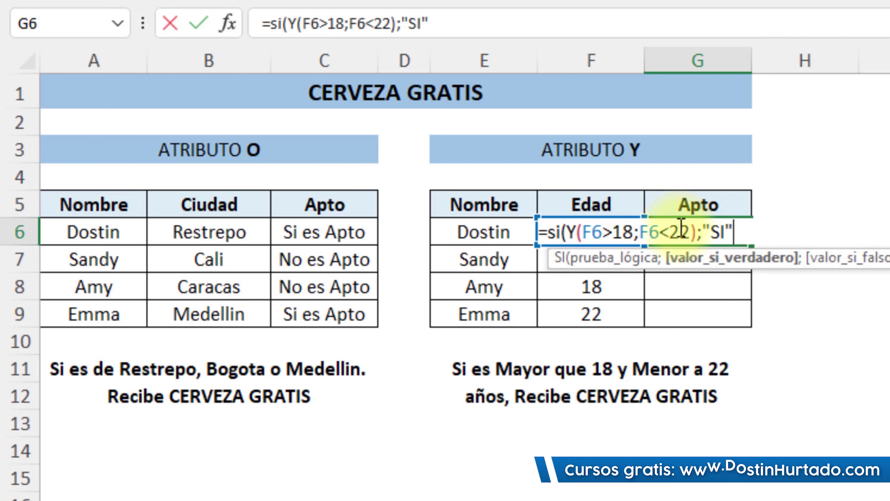
click(752, 228)
text(;"NO)
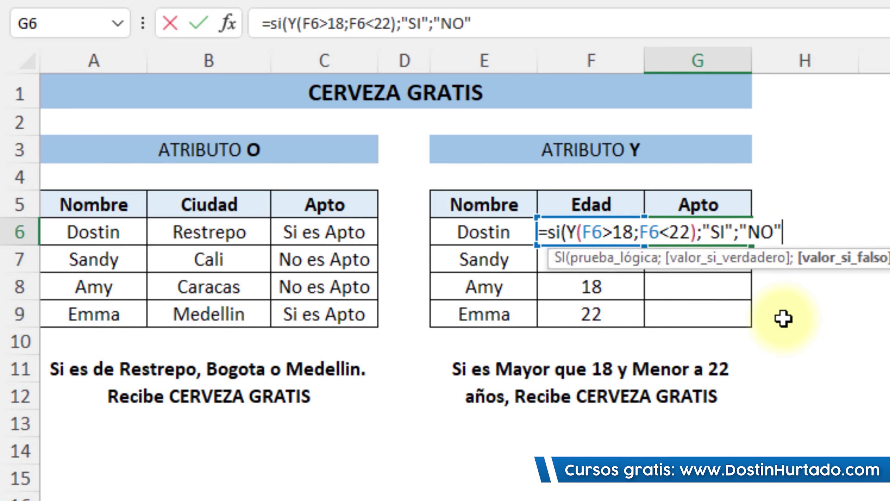
text())
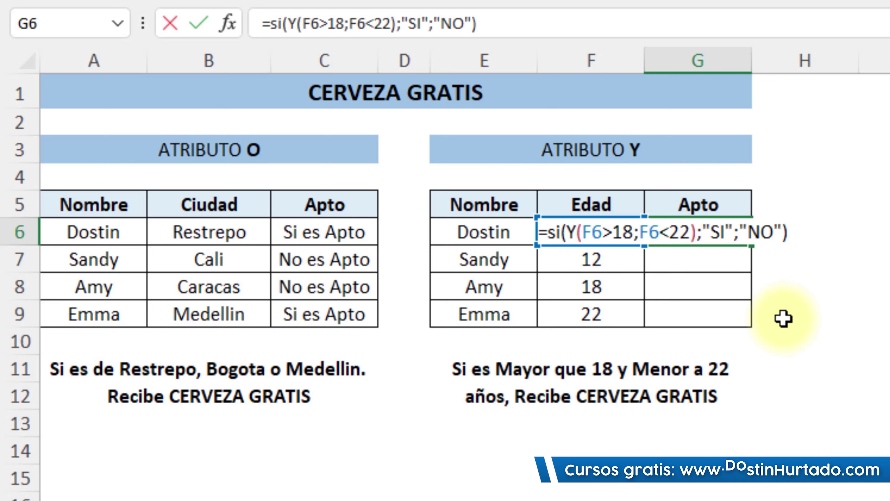
key(Return)
click(630, 240)
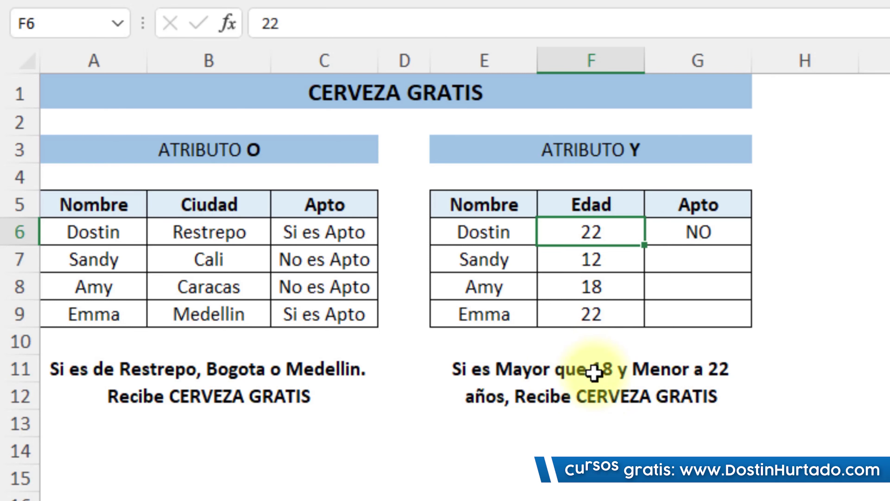
- Confirm G6's age formula and fill it down to G9, checking the G7 and G8 results
double_click(718, 231)
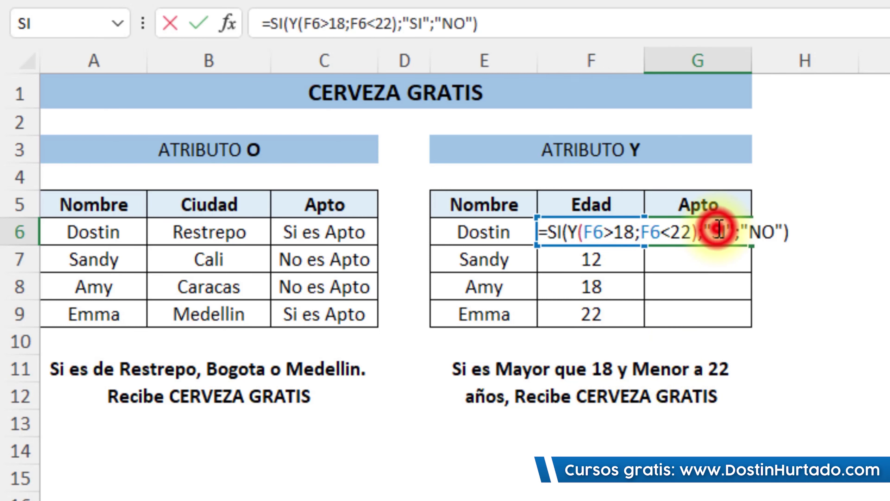
click(613, 232)
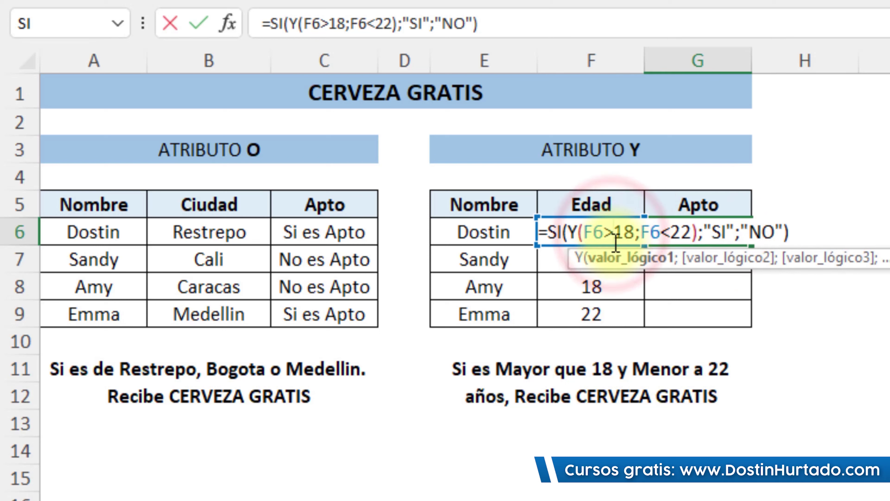
key(ctrl+Return)
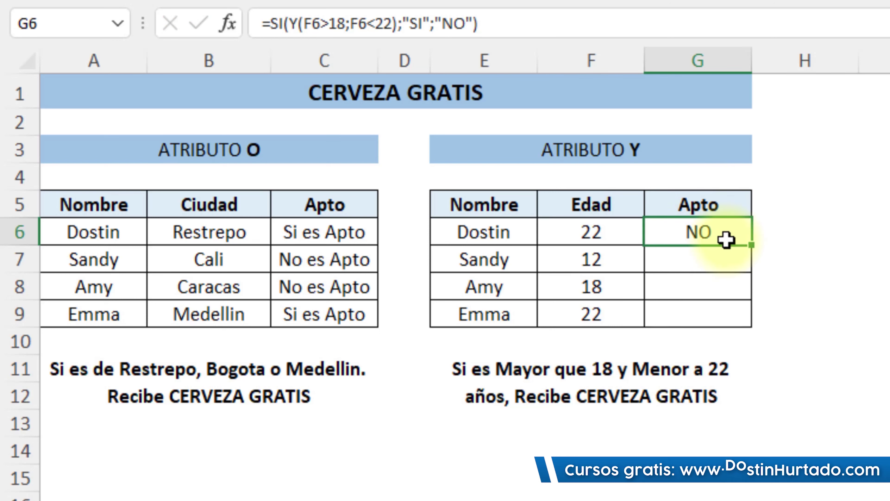
drag(749, 266, 745, 318)
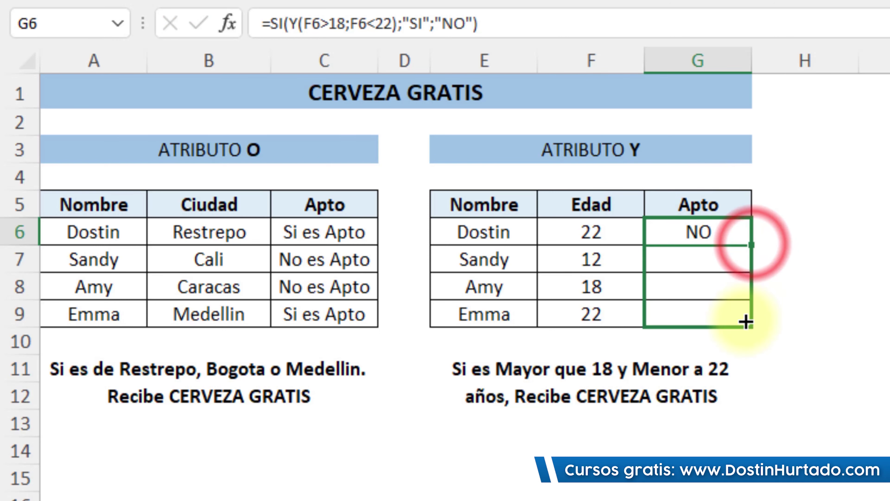
click(630, 267)
click(692, 264)
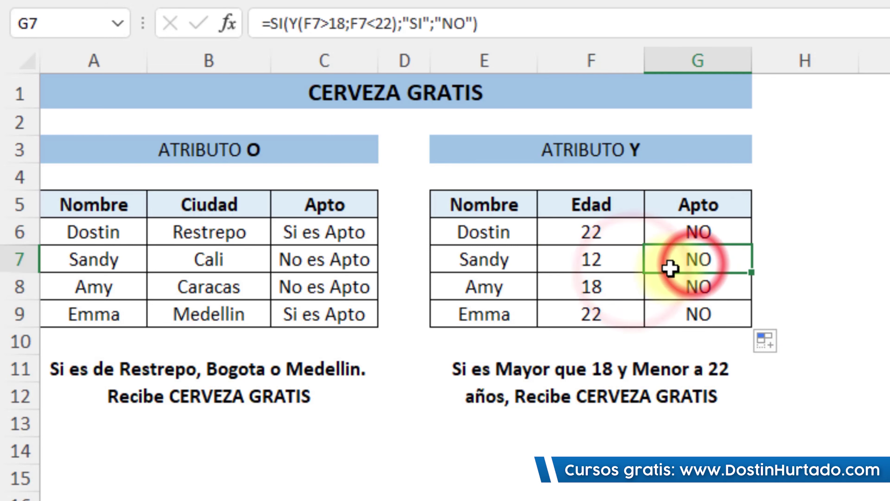
click(587, 283)
click(699, 291)
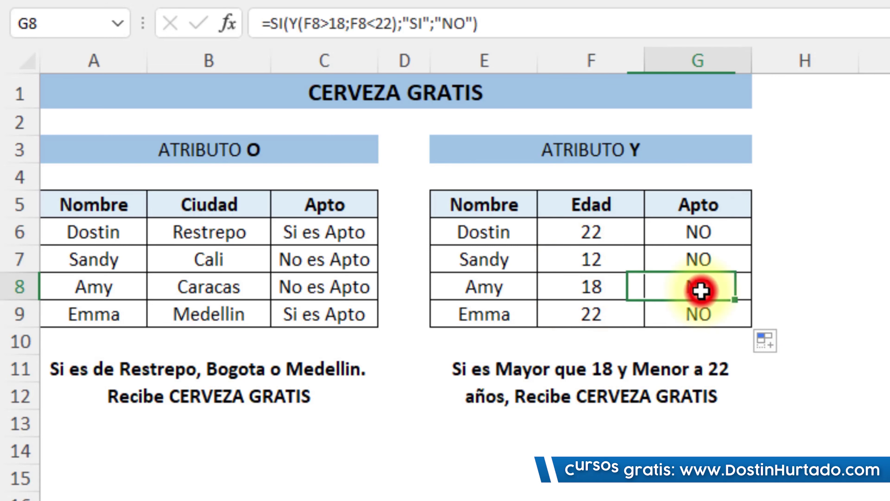
double_click(623, 227)
- Change G6's conditions to F6>=18 and F6<=22 so the limits are inclusive
double_click(686, 230)
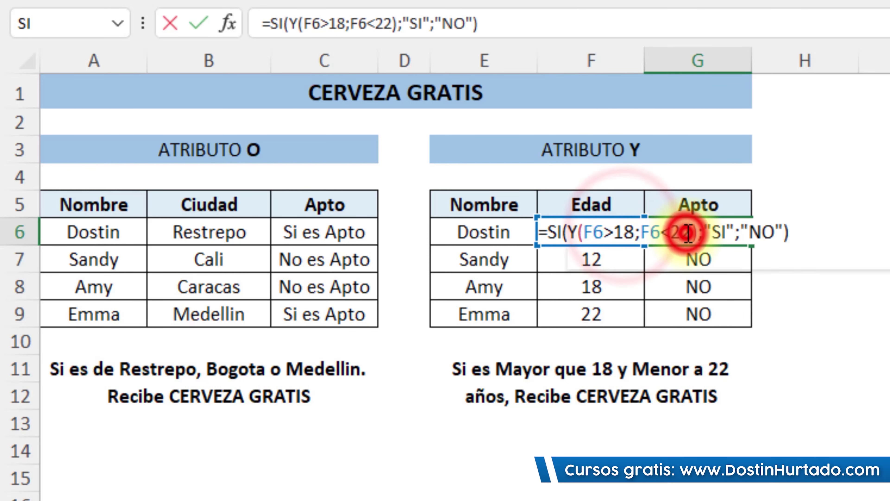
click(620, 232)
text(=)
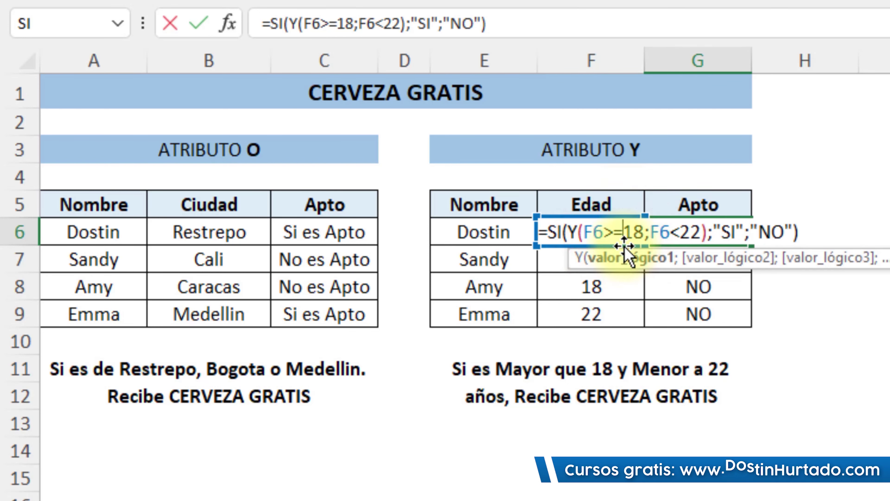
text(=)
key(Return)
- Fill the corrected formula down to G9 and verify ages 22, 12, 18, 22 give SI, NO, SI, SI
click(679, 233)
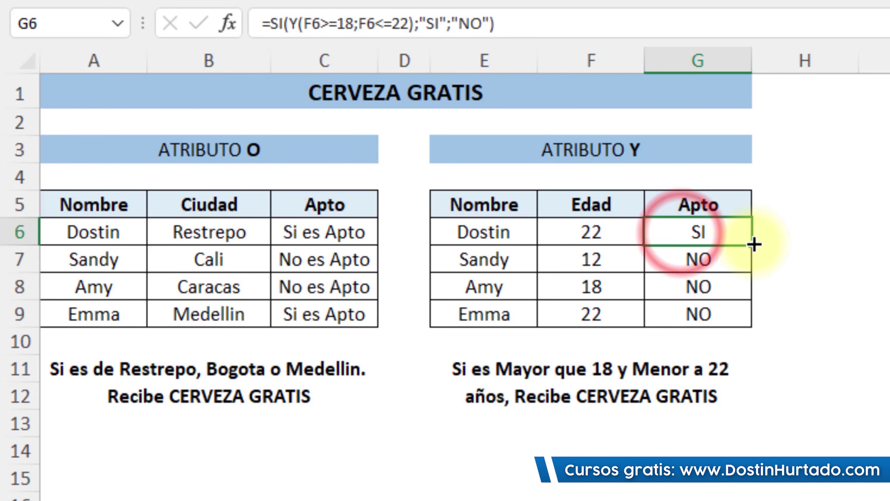
drag(750, 244, 750, 325)
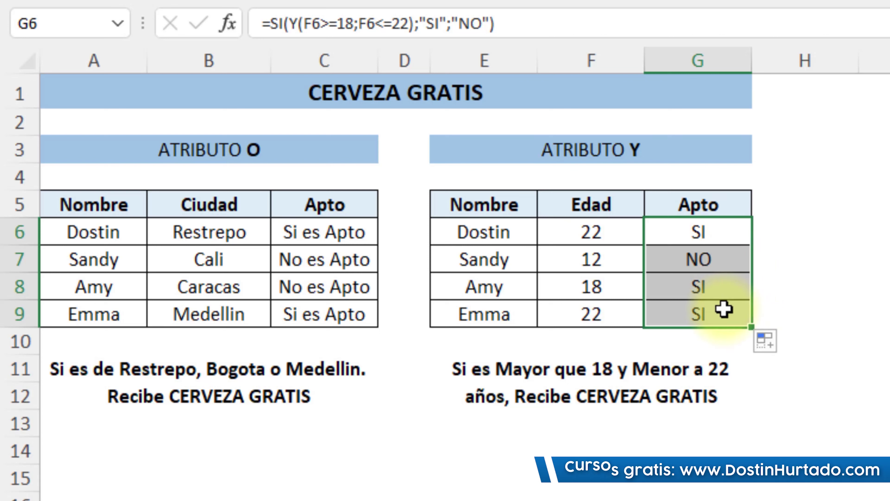
click(582, 288)
click(701, 288)
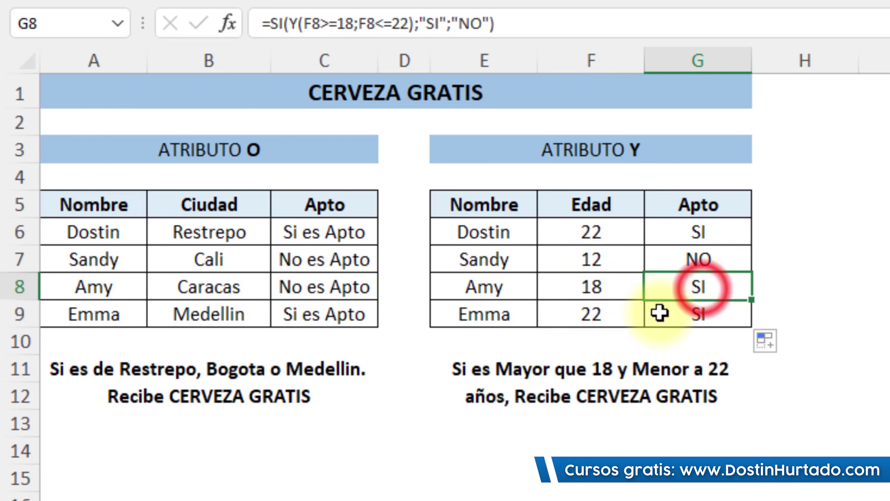
click(596, 313)
click(689, 317)
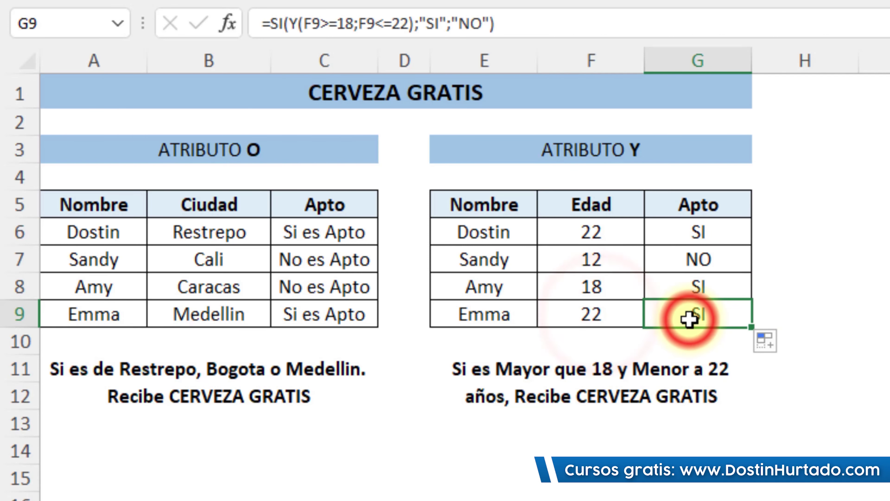
click(598, 229)
click(695, 230)
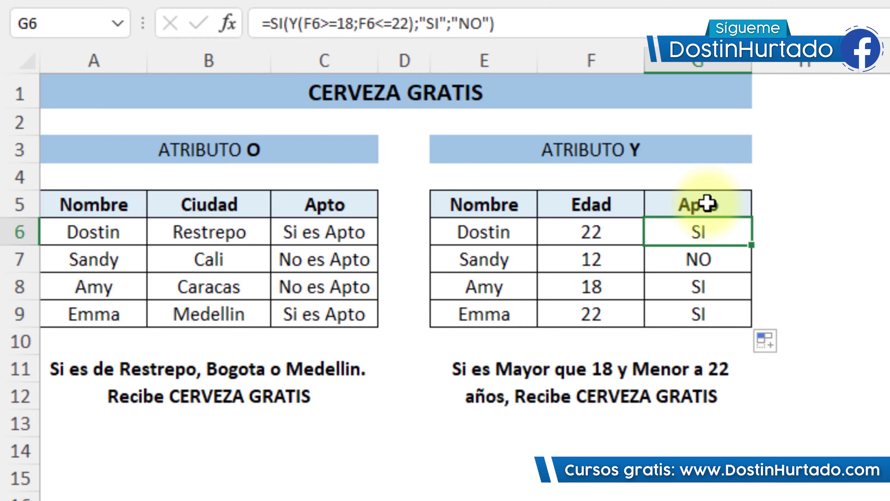
drag(706, 203, 504, 304)
click(561, 393)
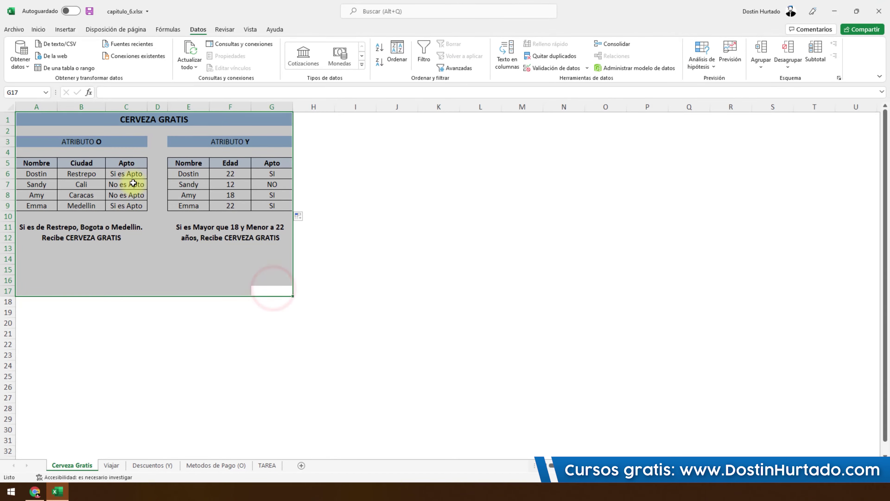
- Review the O table A3:C9 and the Y table E3:G9
click(134, 184)
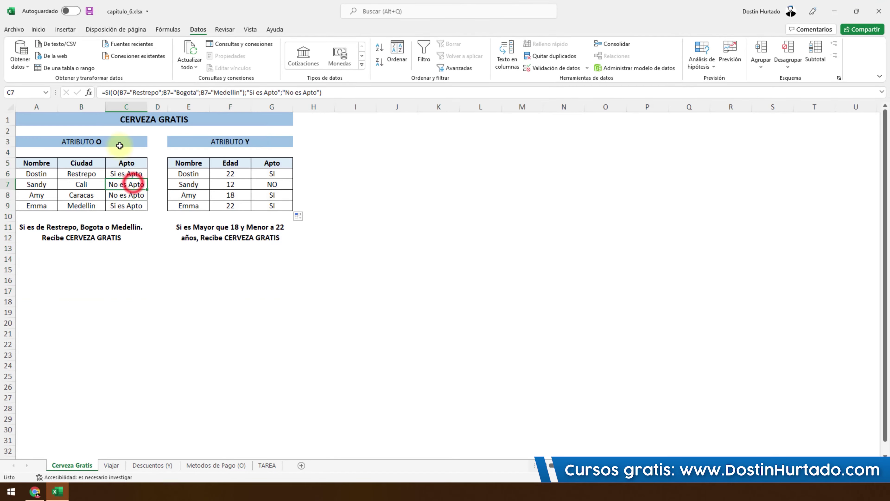
drag(120, 145, 113, 205)
drag(264, 138, 255, 205)
click(214, 244)
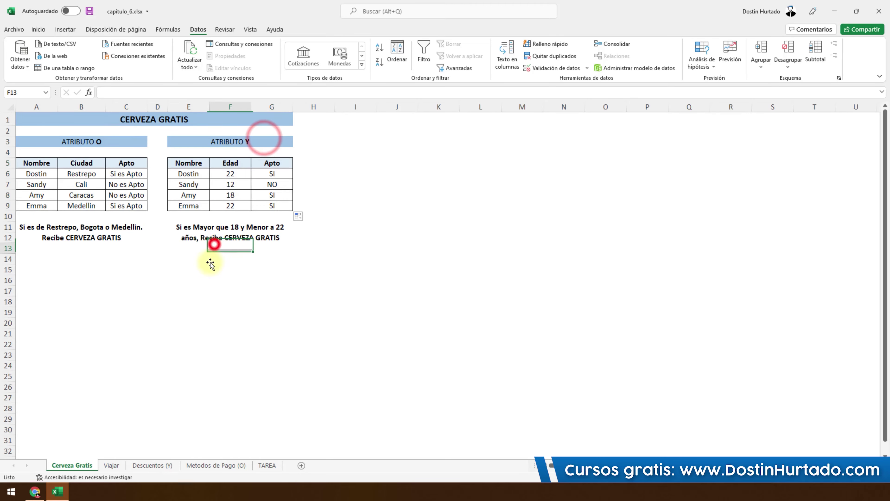
- On the Viajar sheet, review the rule and row 6 Word, Excel, Autocad grades, then select F6
click(111, 465)
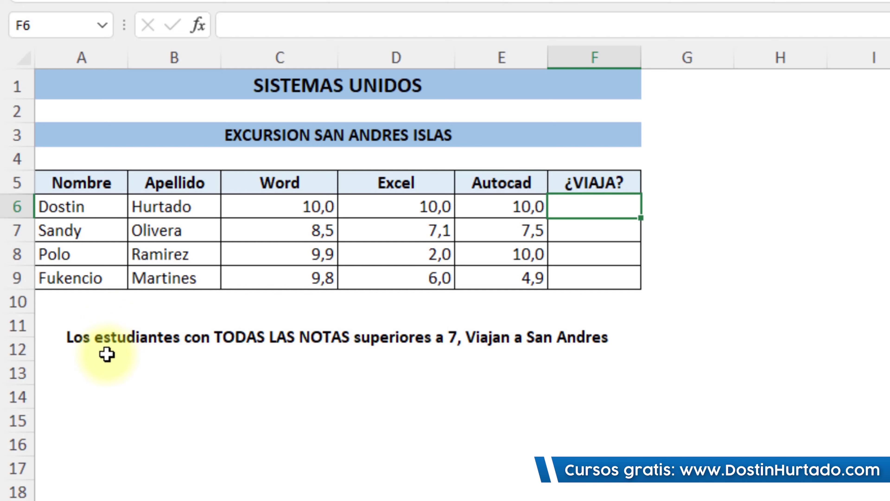
click(220, 340)
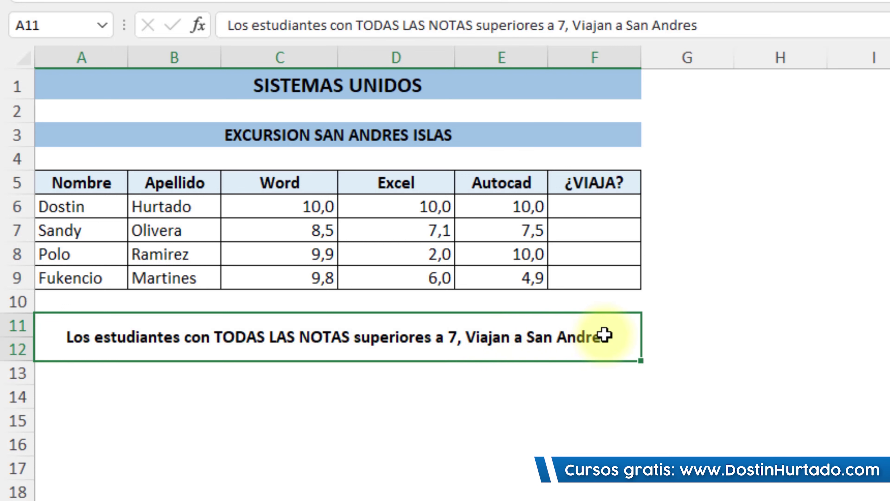
click(453, 338)
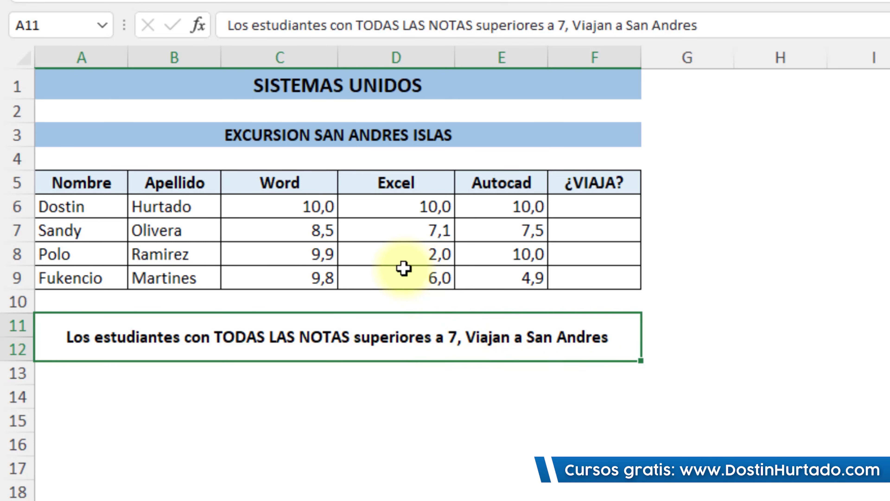
click(293, 206)
click(406, 207)
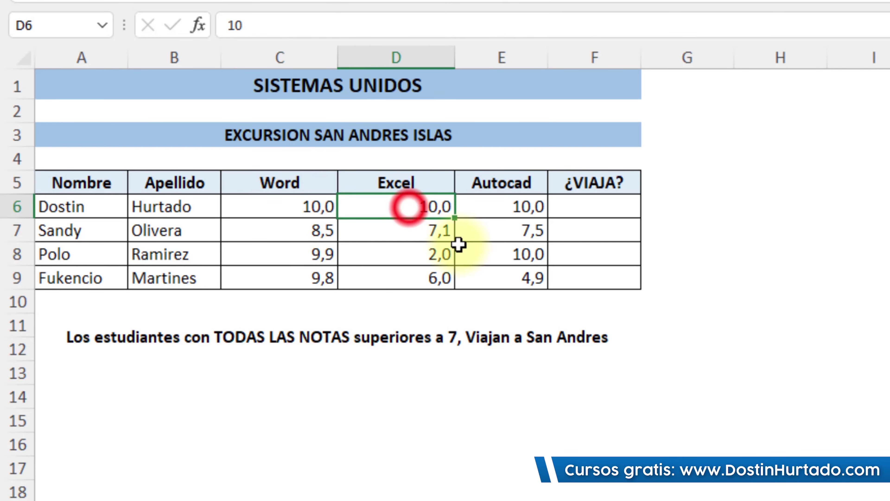
click(522, 210)
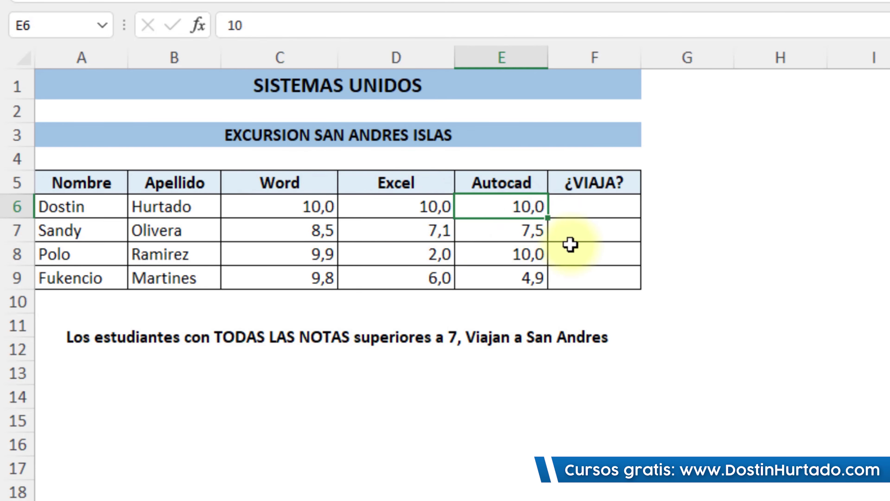
click(594, 210)
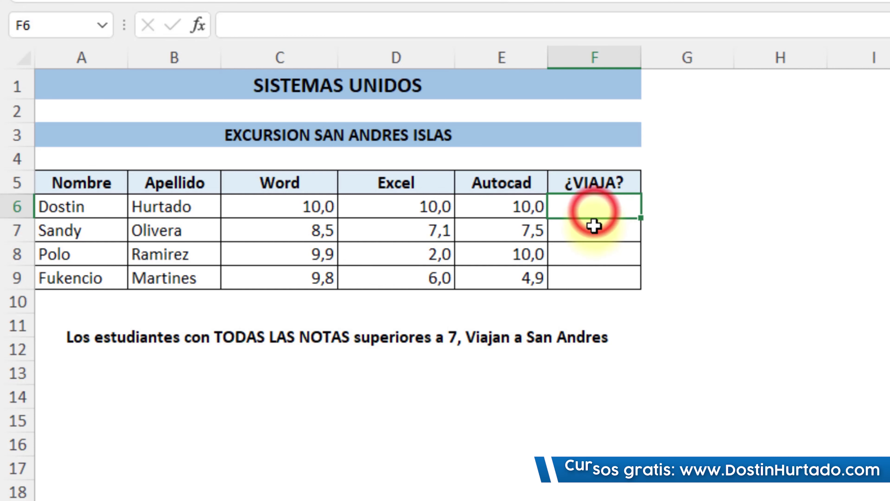
- In F6, start =SI(Y( with the Word grade test C6>=7
text(=)
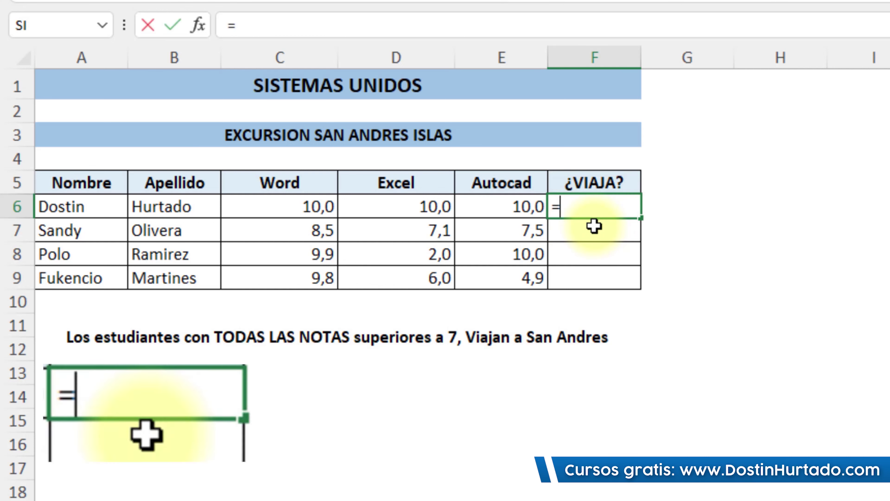
text(SI)
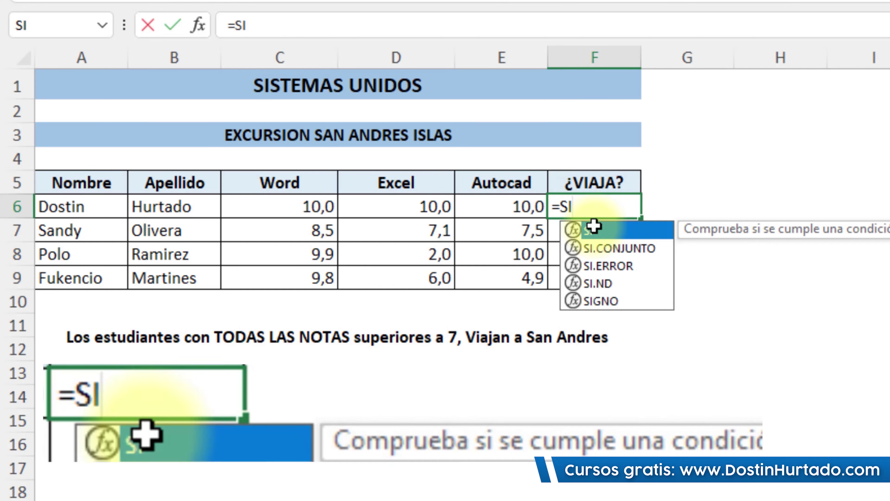
double_click(593, 228)
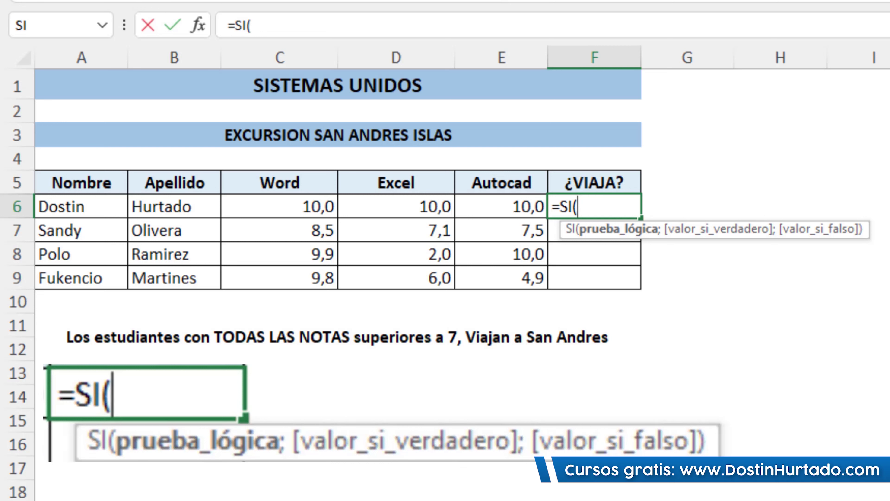
text(Y)
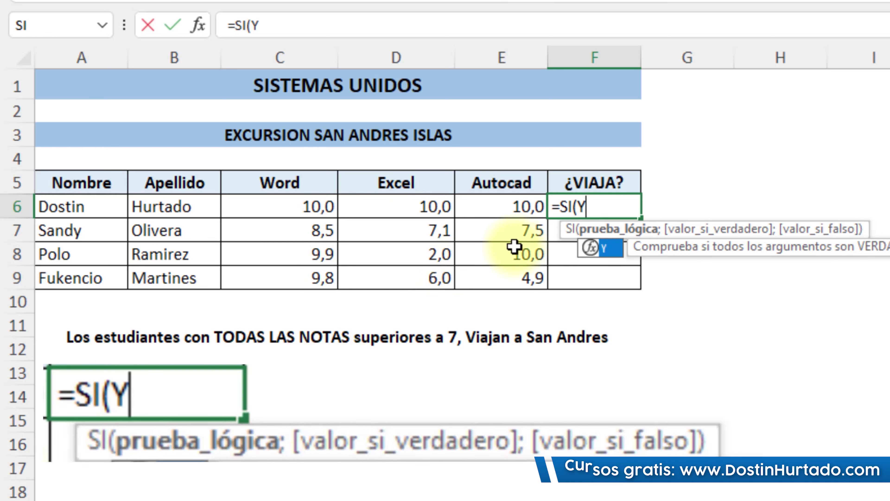
text(()
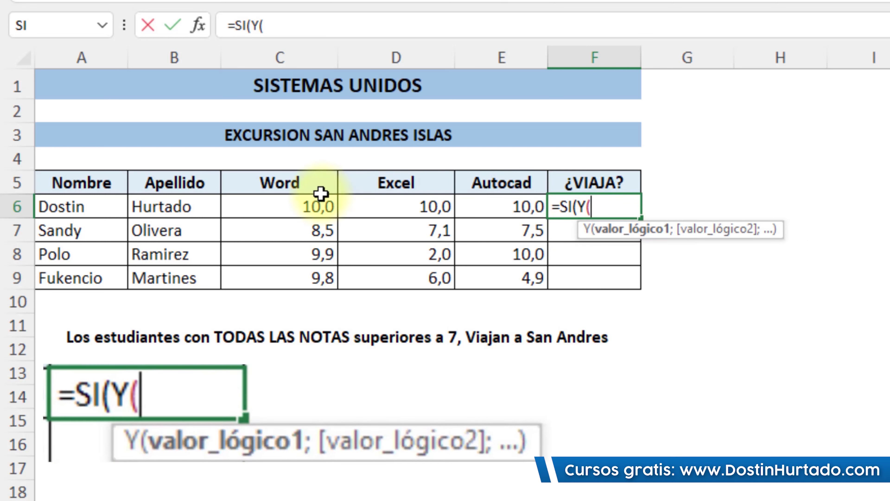
click(306, 207)
text(>=7)
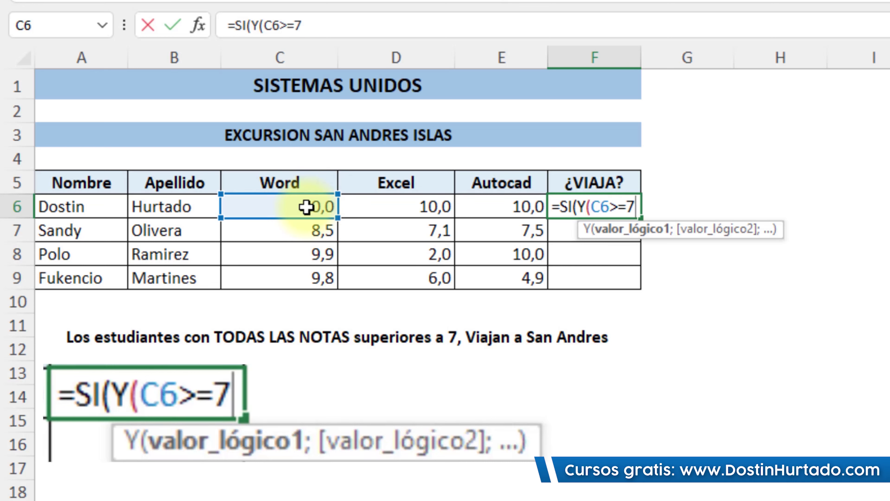
text(;)
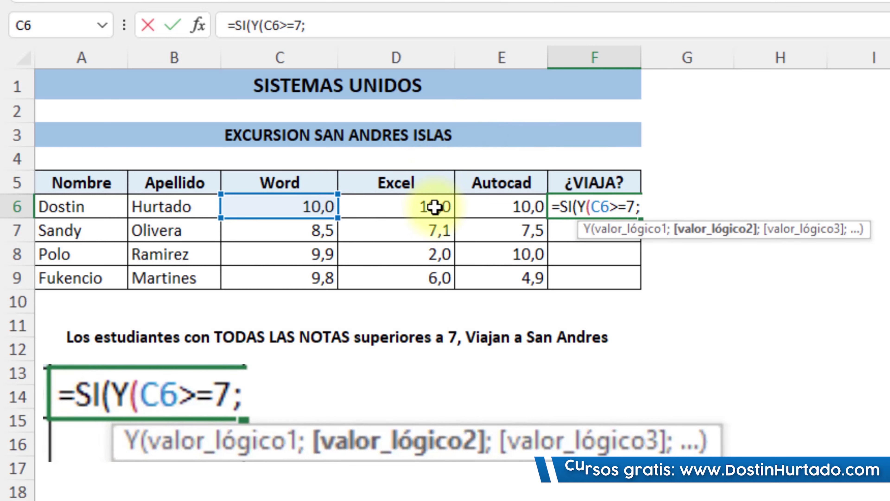
- Add the D6>=7 and E6>=7 tests, then the "SI" and "NO" results
click(434, 207)
text(>=7)
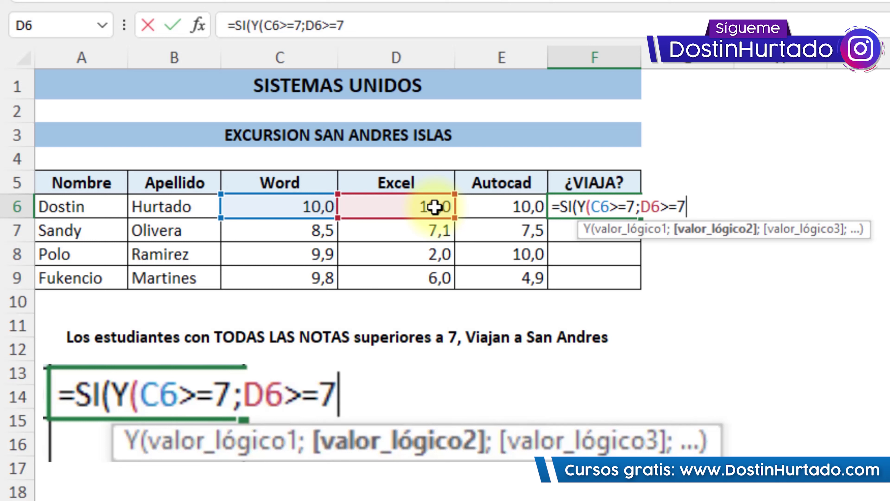
text(;)
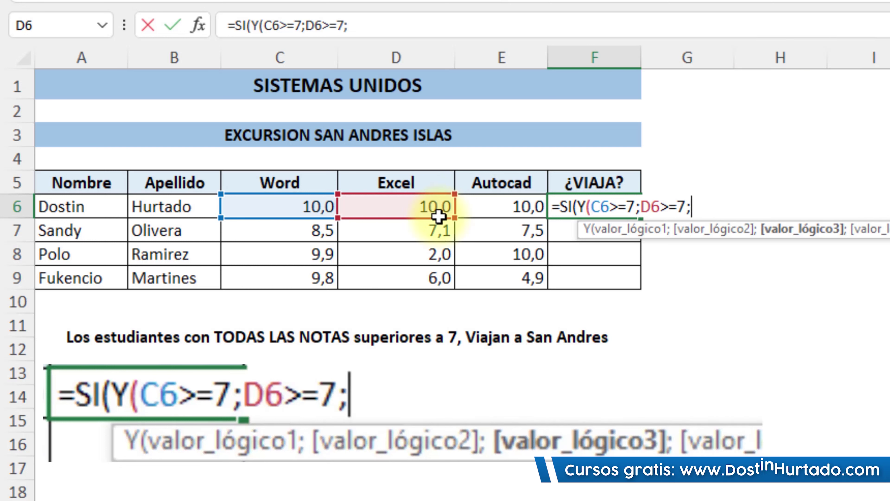
click(534, 203)
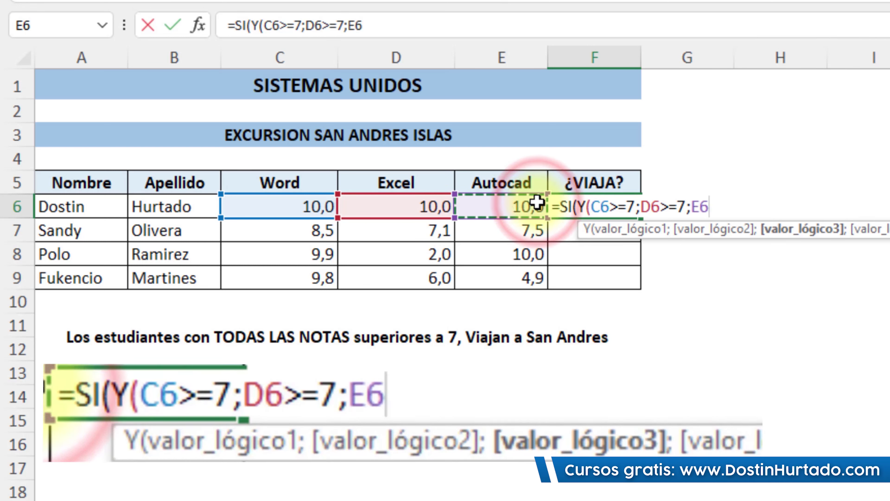
text(>=7)
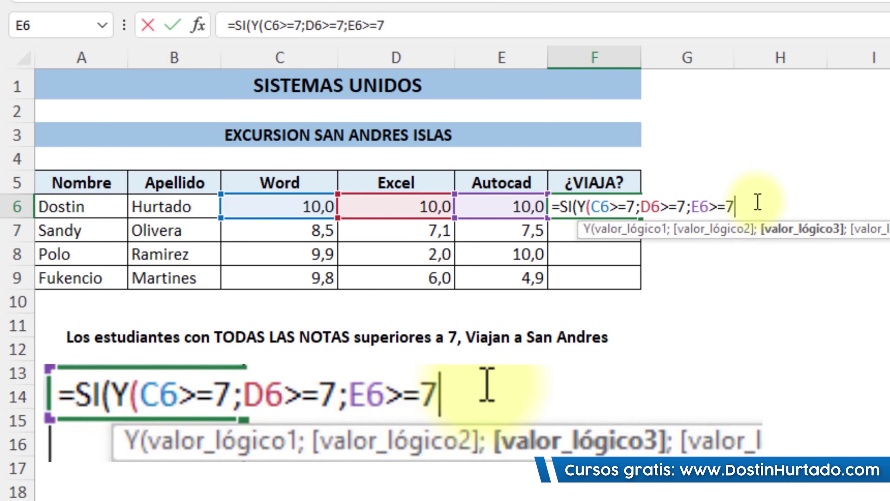
text())
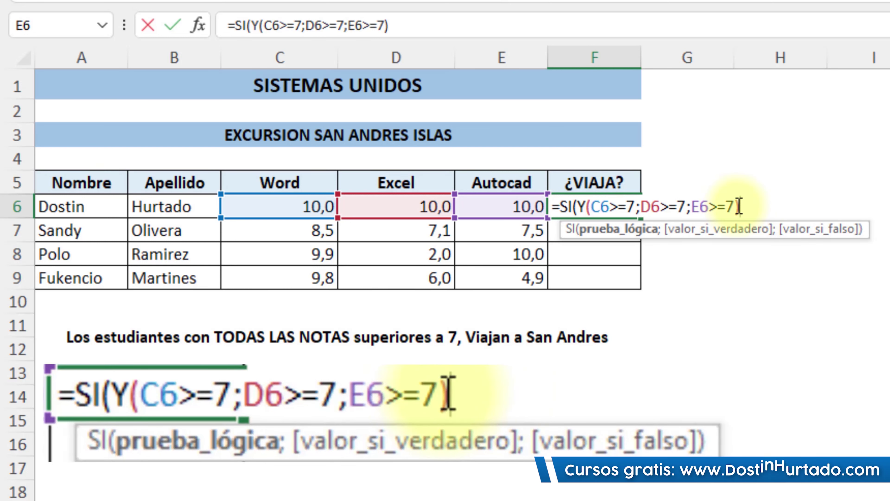
text(;"SI":)
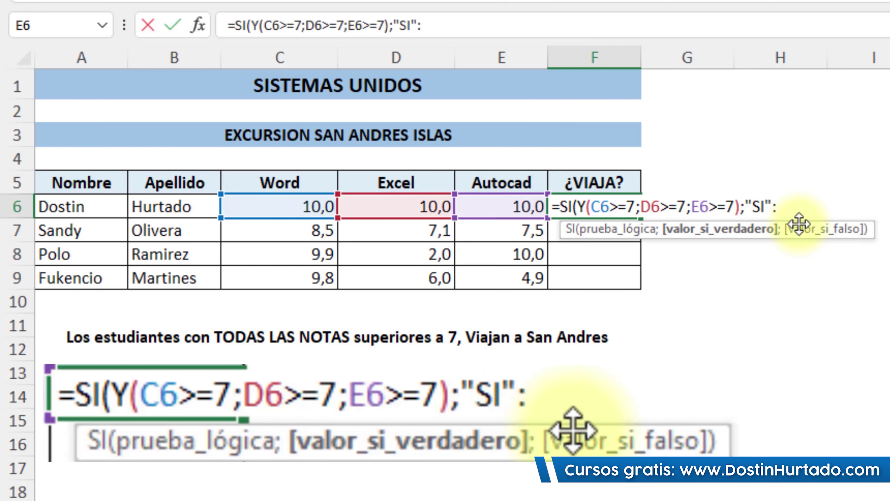
key(BackSpace)
text(;)
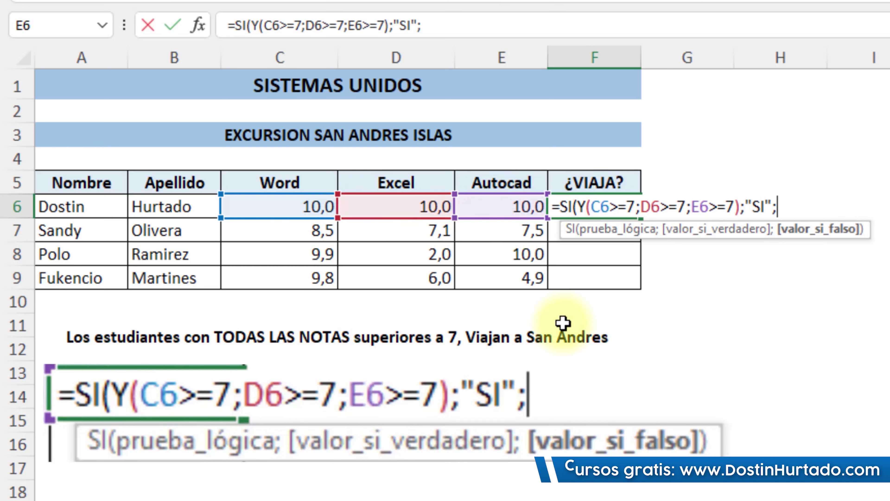
text("NO")
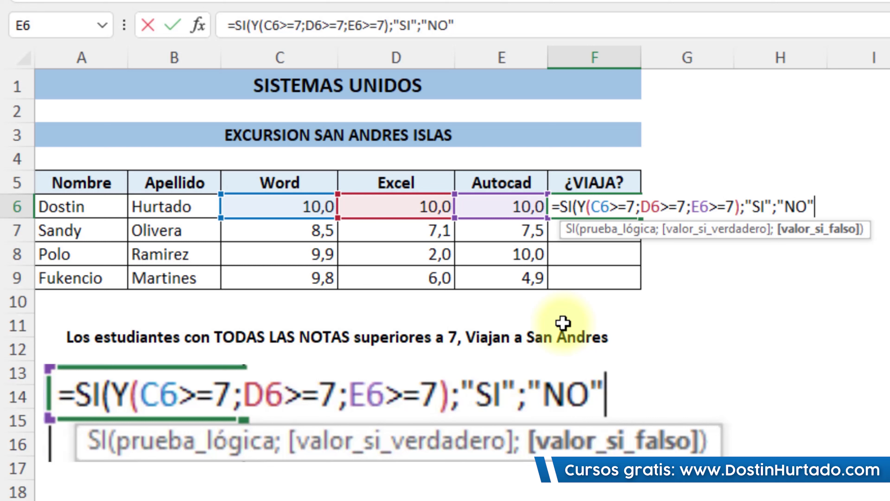
text())
- Commit the F6 travel formula and fill it down to F9
key(Return)
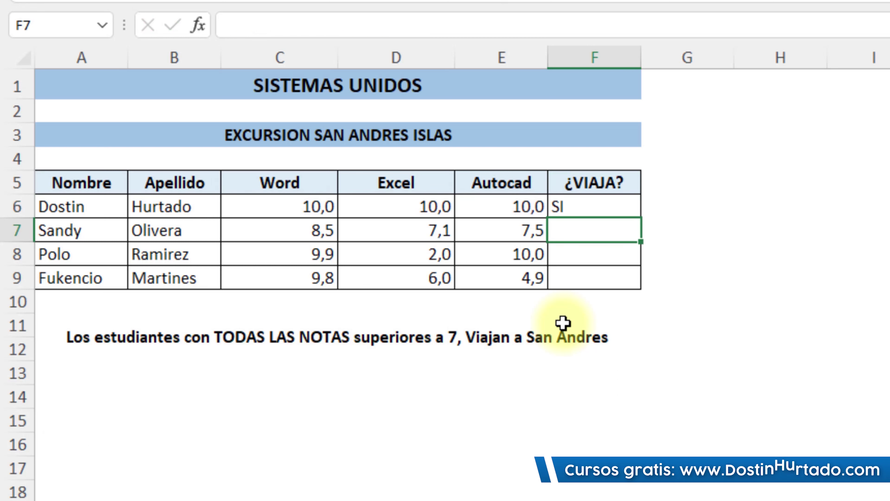
click(296, 207)
click(387, 211)
click(511, 203)
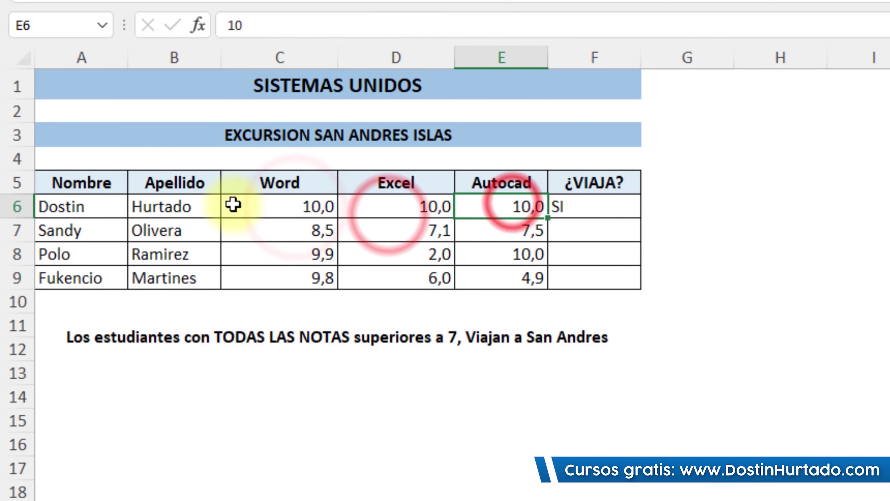
click(81, 206)
click(605, 199)
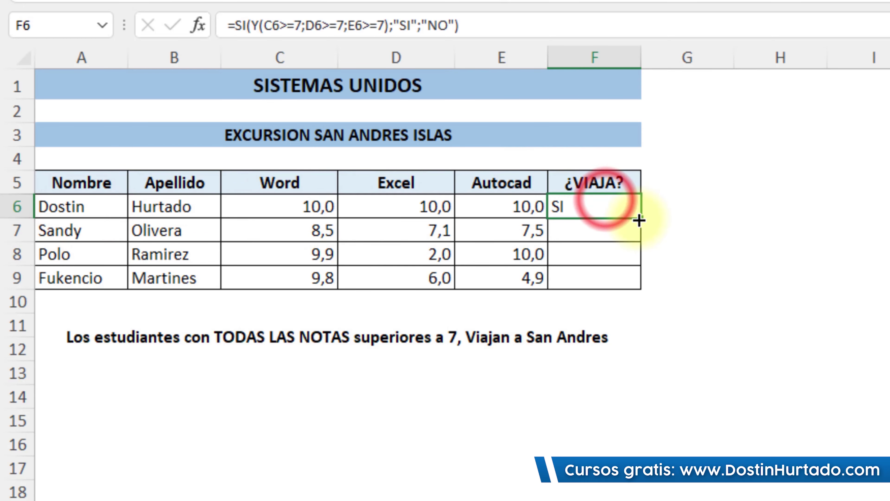
drag(640, 218, 633, 283)
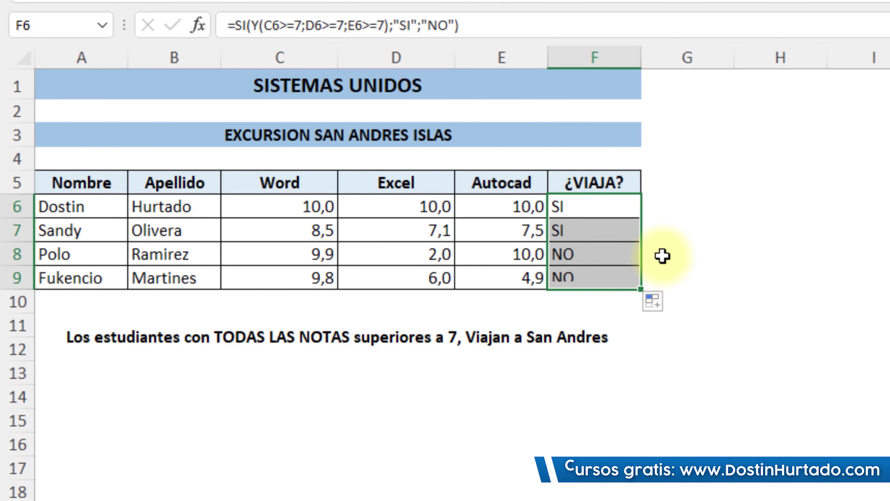
- Verify row 8's Excel grade of 2,0 makes F8 read NO, then check F9
click(317, 255)
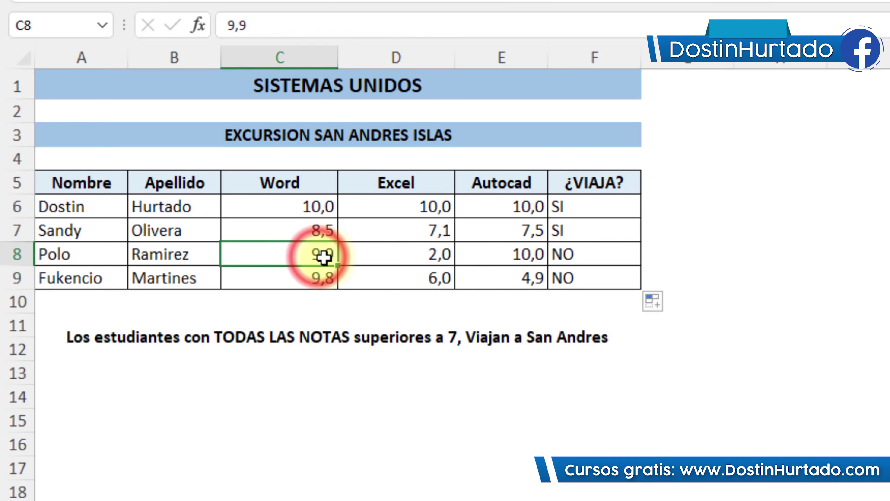
click(405, 259)
click(501, 255)
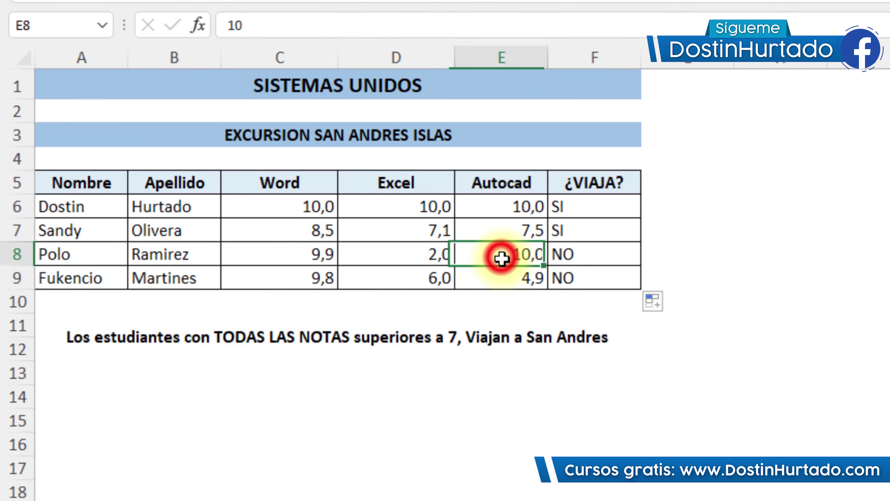
click(435, 262)
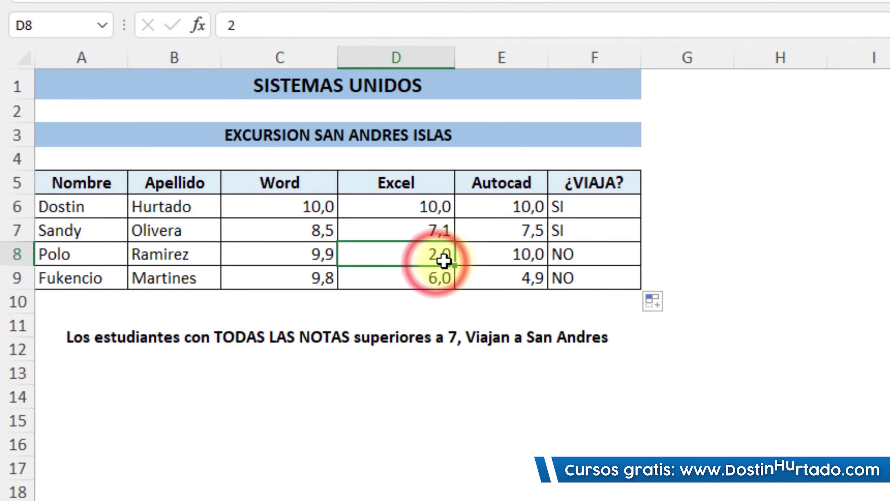
click(601, 260)
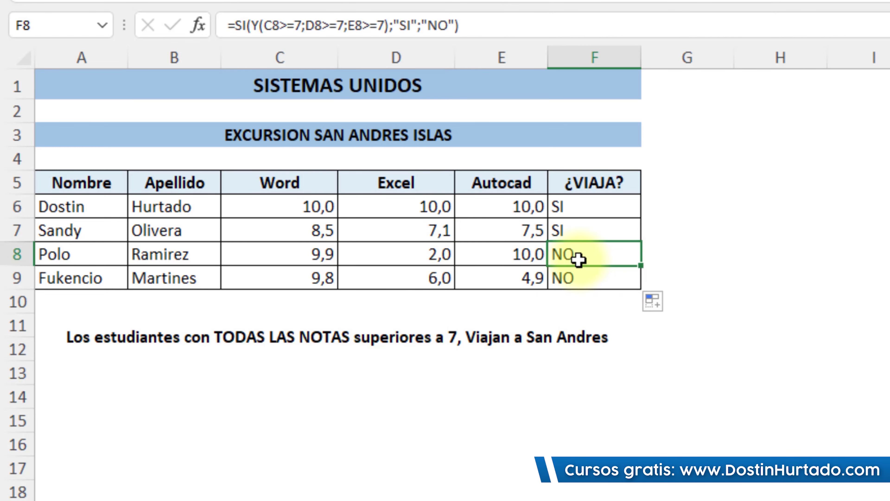
drag(313, 256, 498, 253)
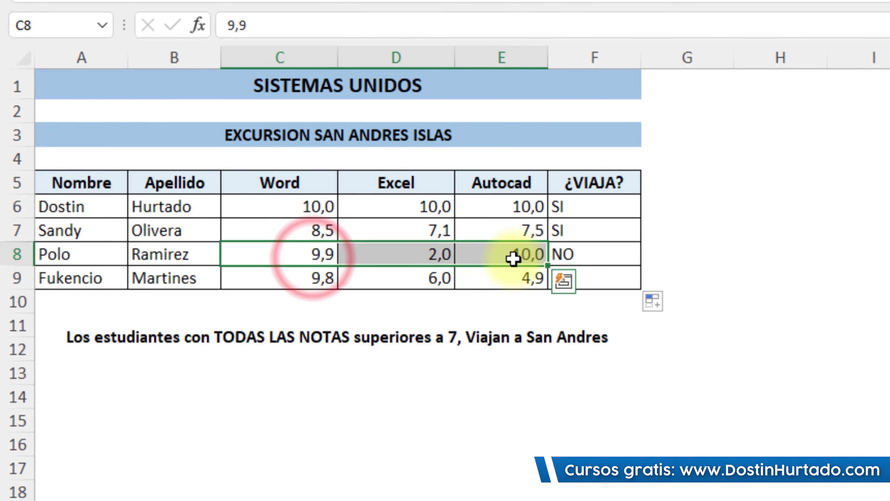
click(515, 254)
click(322, 252)
click(487, 253)
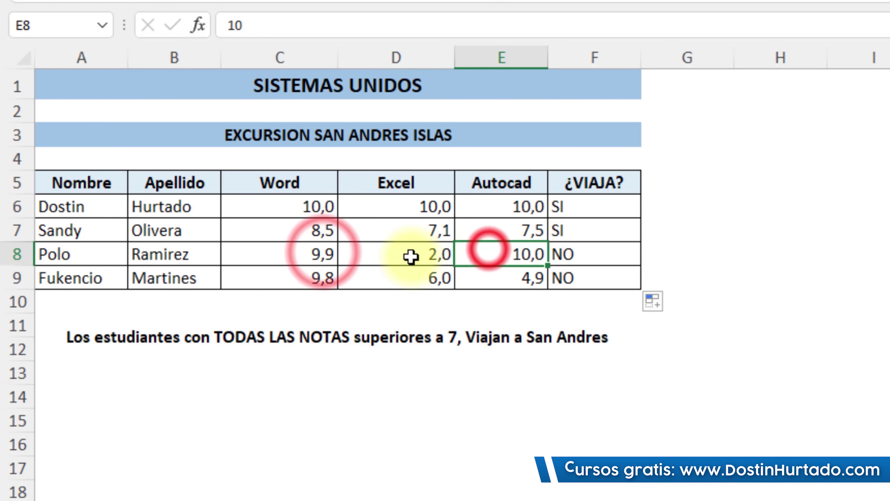
click(408, 255)
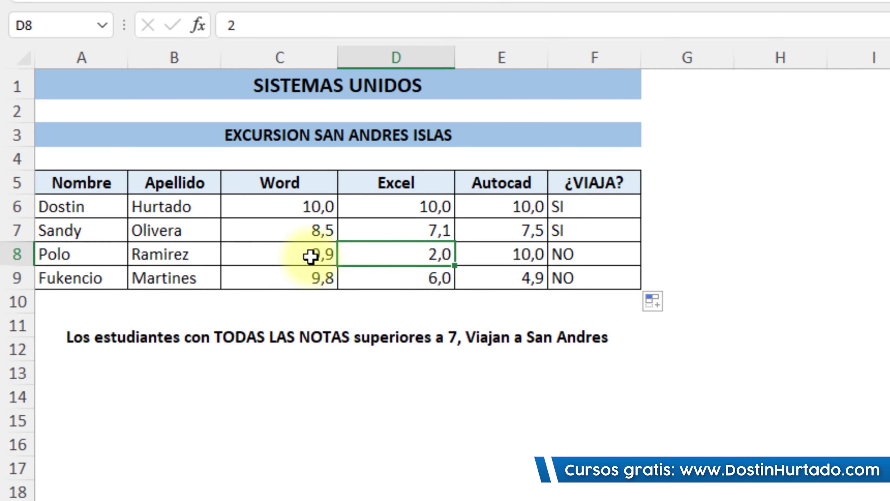
click(569, 258)
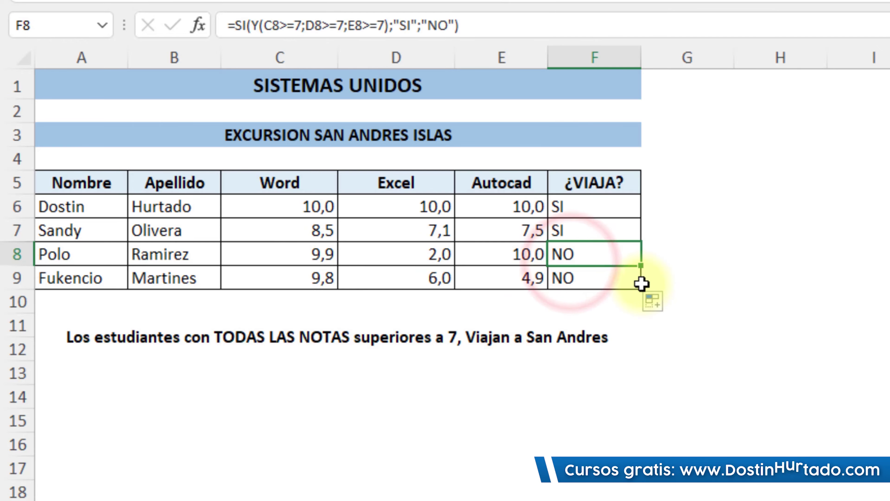
click(589, 285)
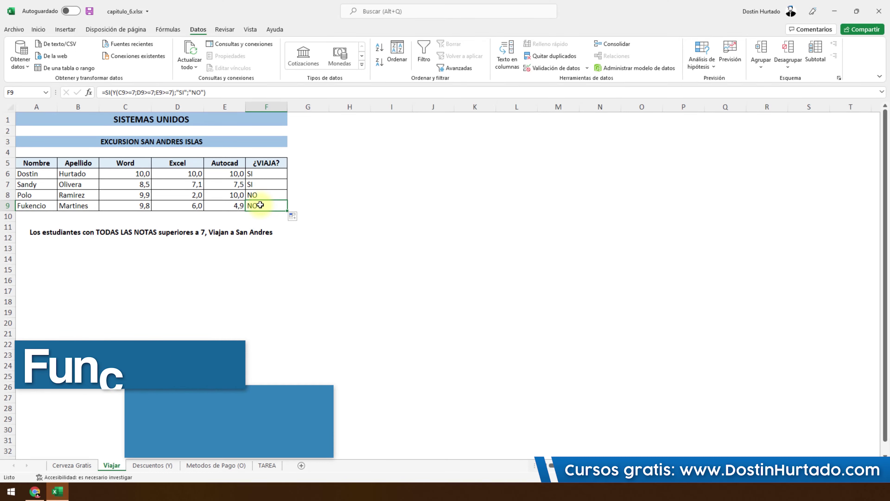
- Open Descuentos (Y) and review the 5%, 10% and 15% discount ranges
click(241, 458)
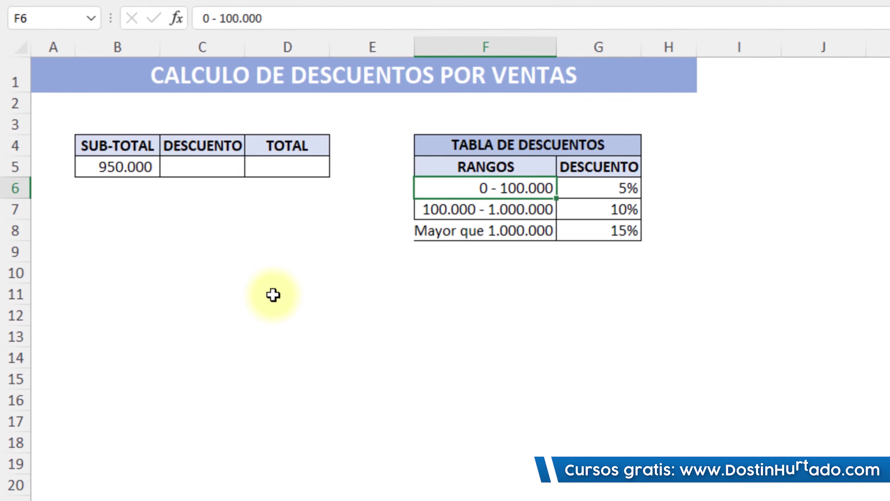
click(114, 175)
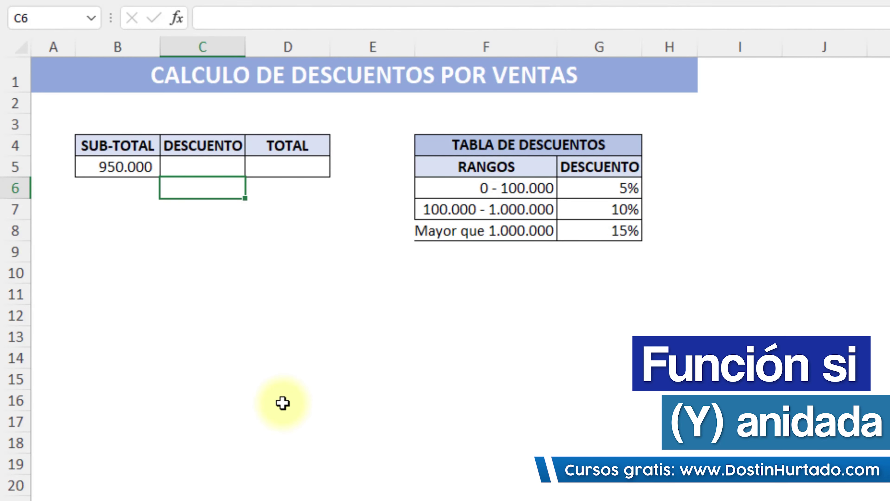
click(468, 188)
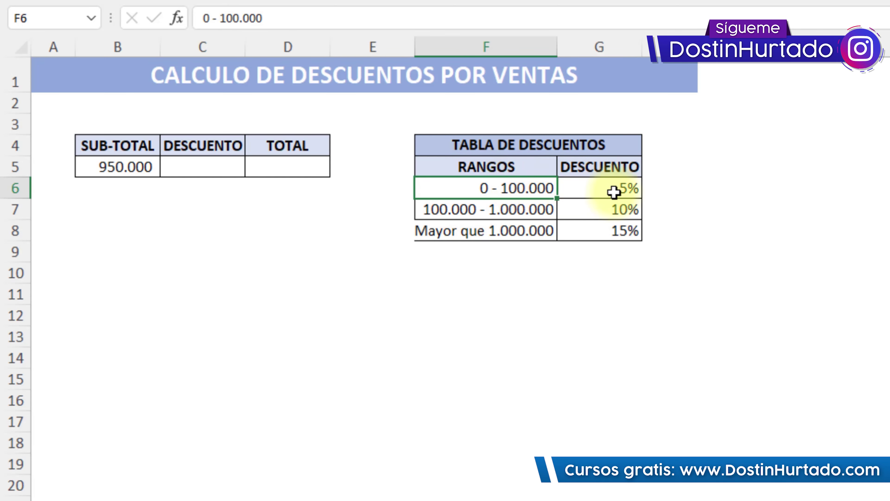
click(623, 189)
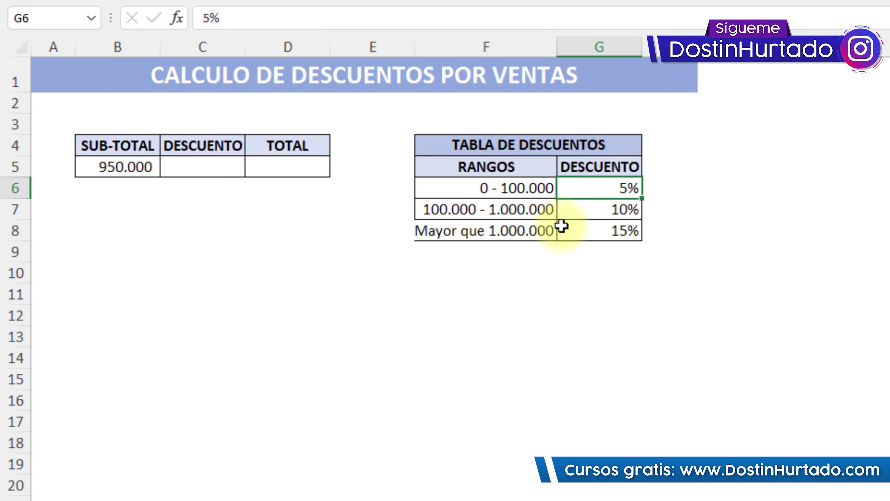
click(467, 214)
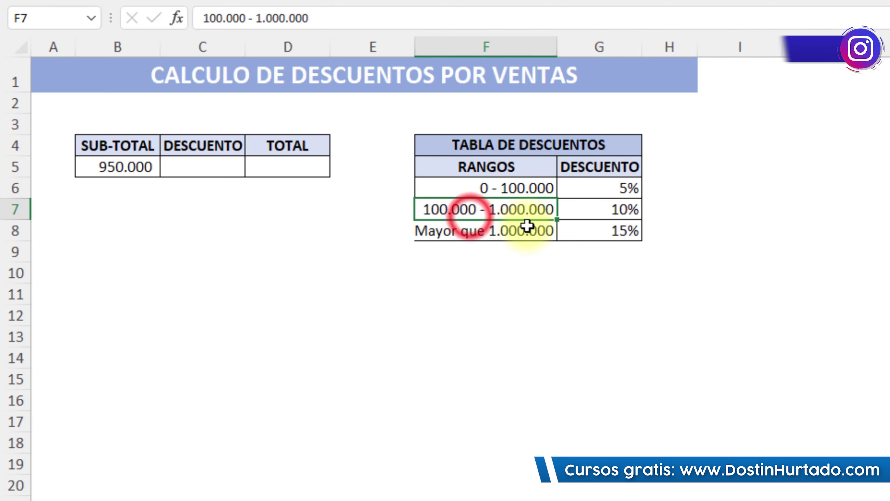
click(609, 218)
click(461, 236)
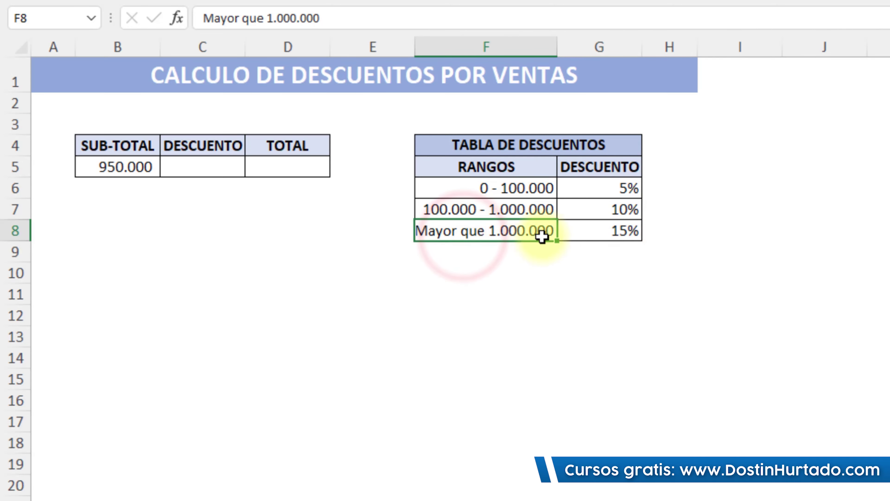
click(632, 233)
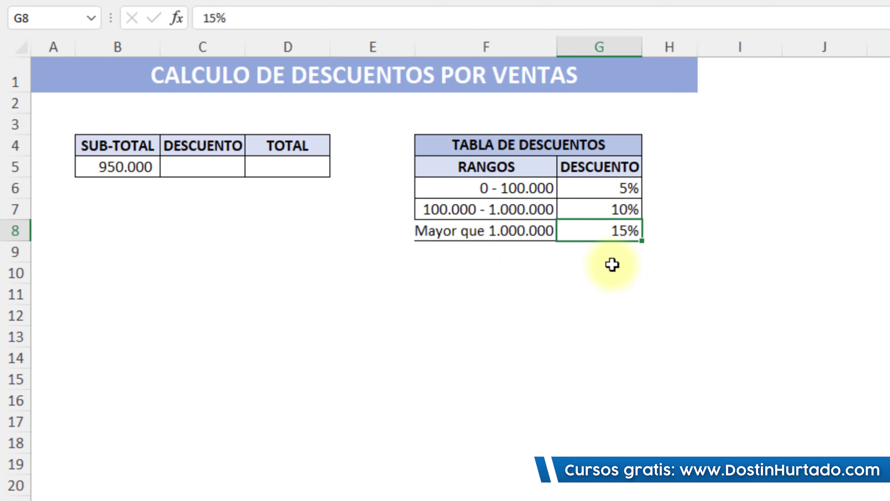
- Glance at the Viajar and Cerveza Gratis sheets, then return to Descuentos (Y) and select C5
drag(513, 189, 625, 189)
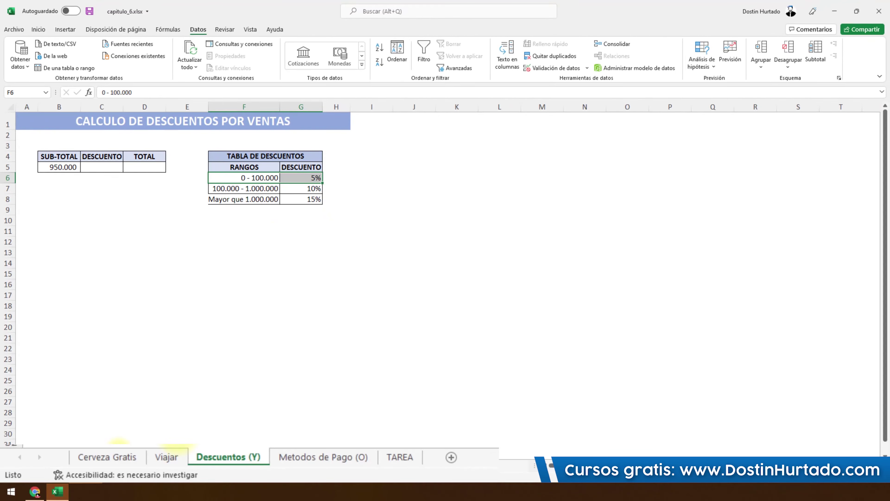
click(168, 459)
click(85, 459)
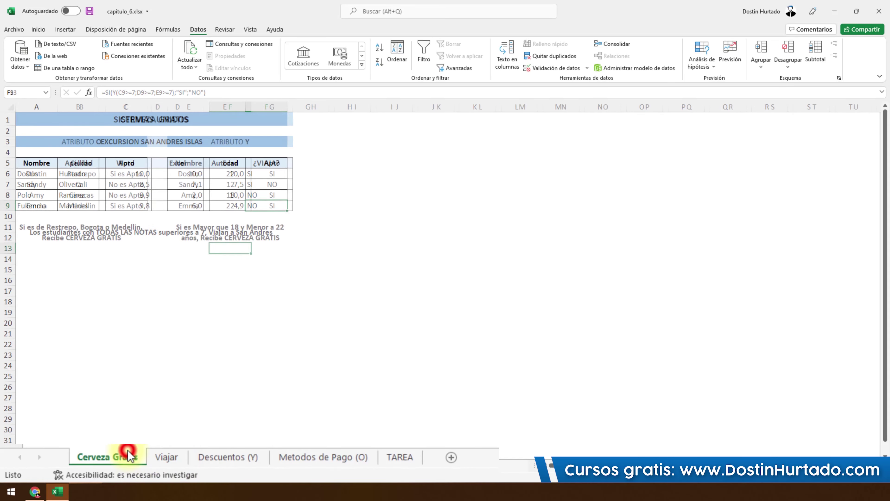
click(165, 464)
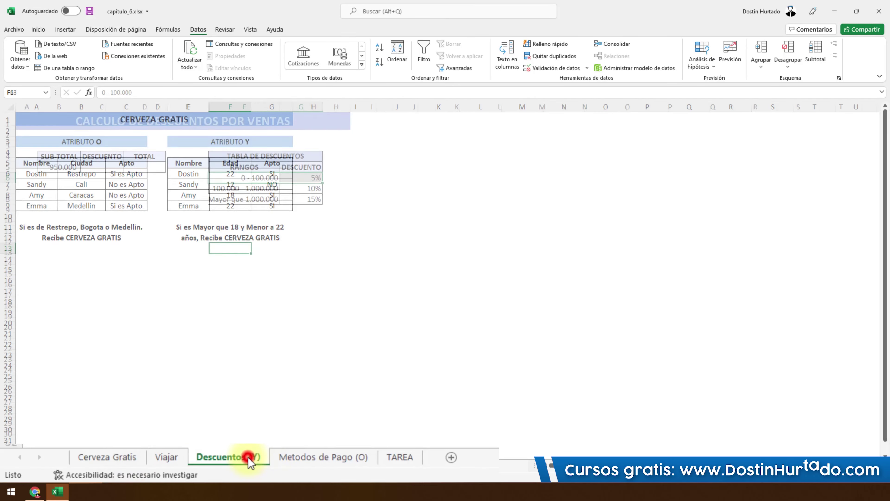
click(102, 168)
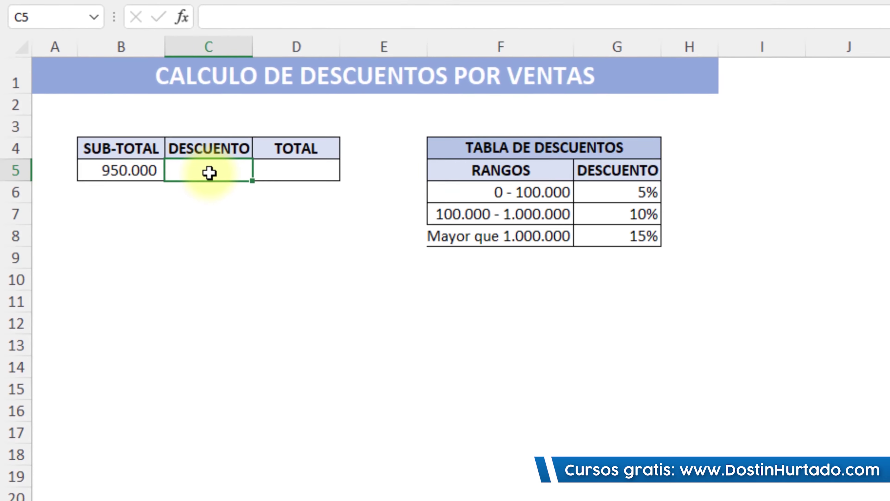
- Enter the opening test =SI(Y(B5>0;B5<100000) in C5 for the first discount range
text(=SI)
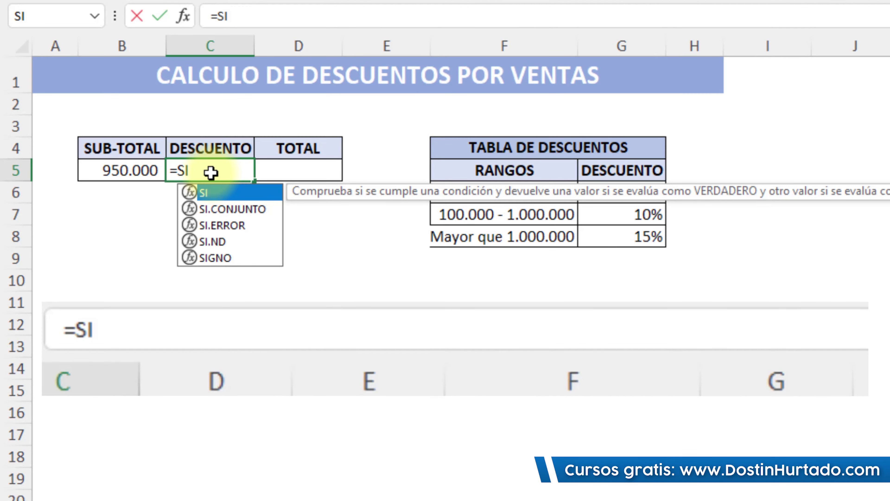
text(()
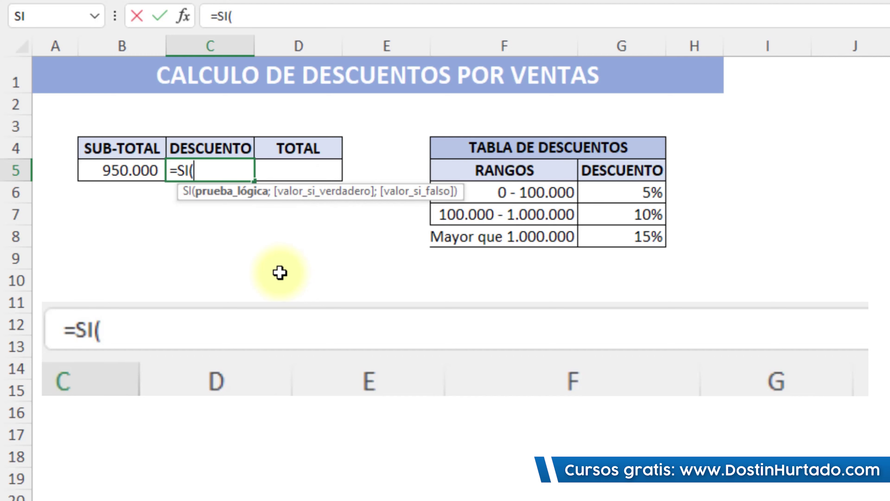
text(Y()
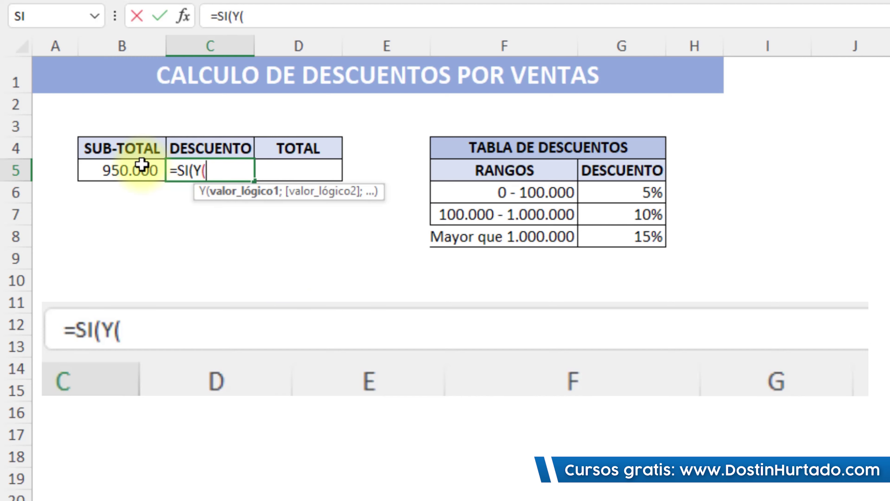
click(138, 171)
text(>0)
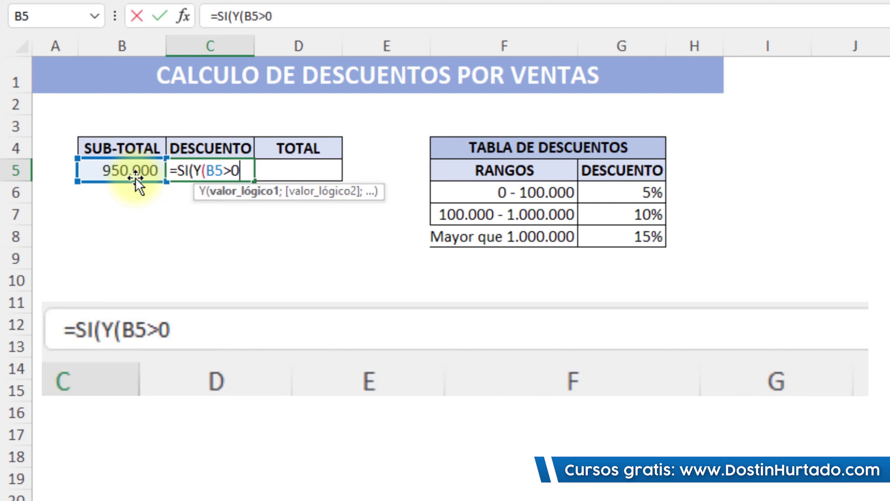
text(;)
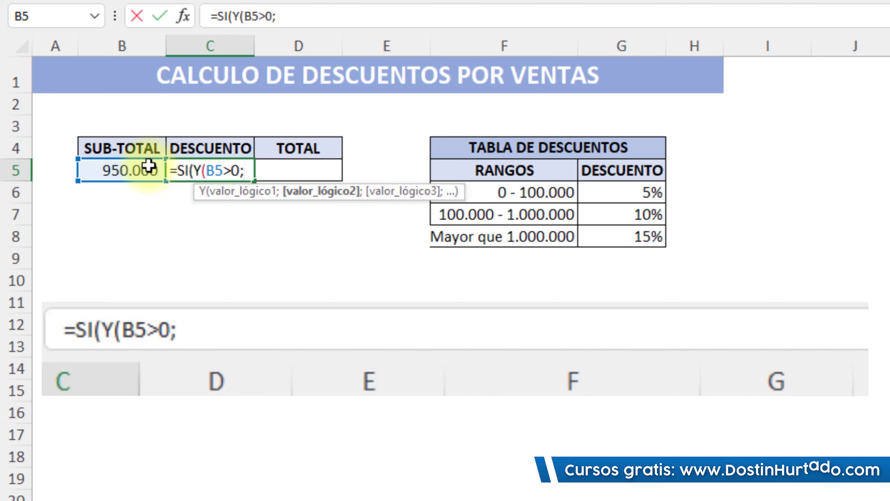
click(149, 166)
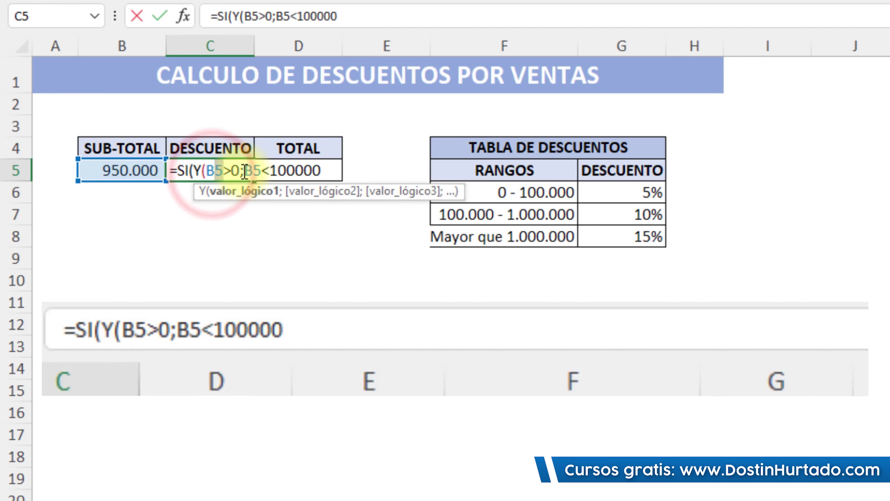
drag(267, 170, 318, 167)
click(319, 170)
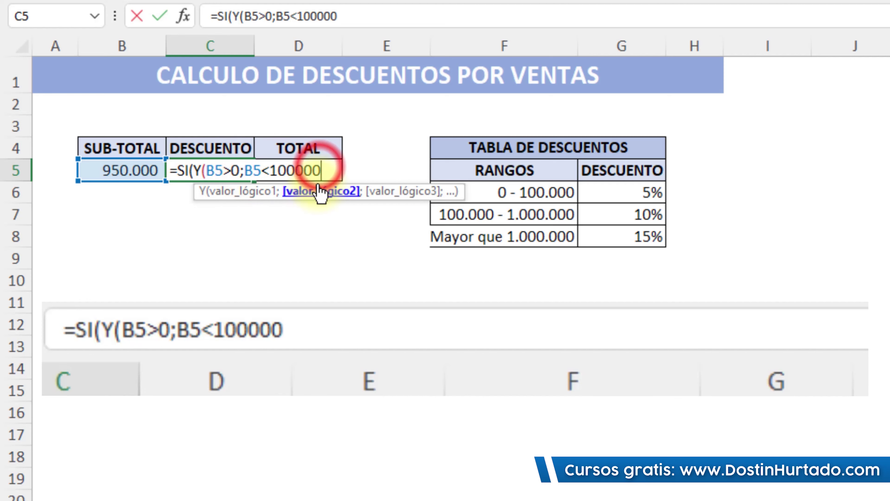
text())
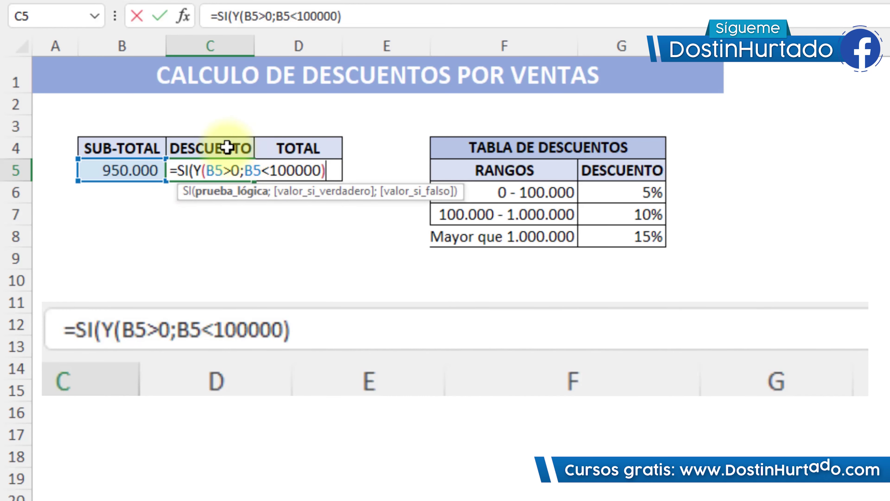
click(128, 170)
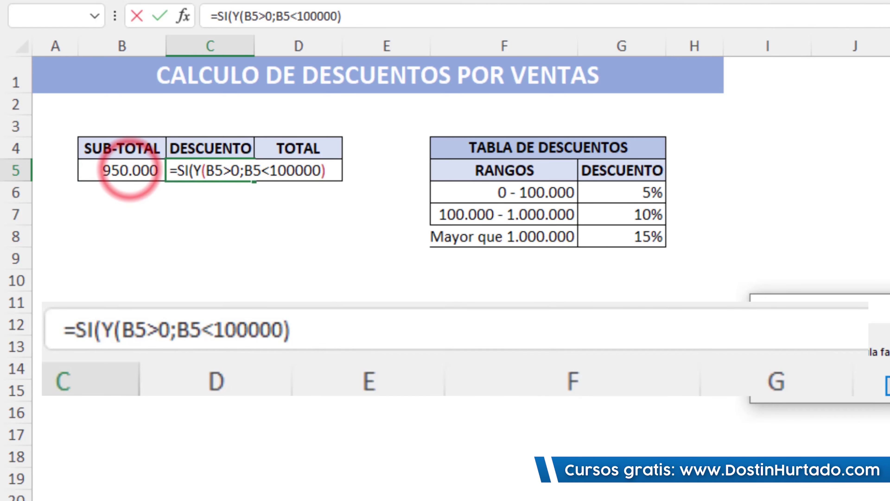
double_click(294, 170)
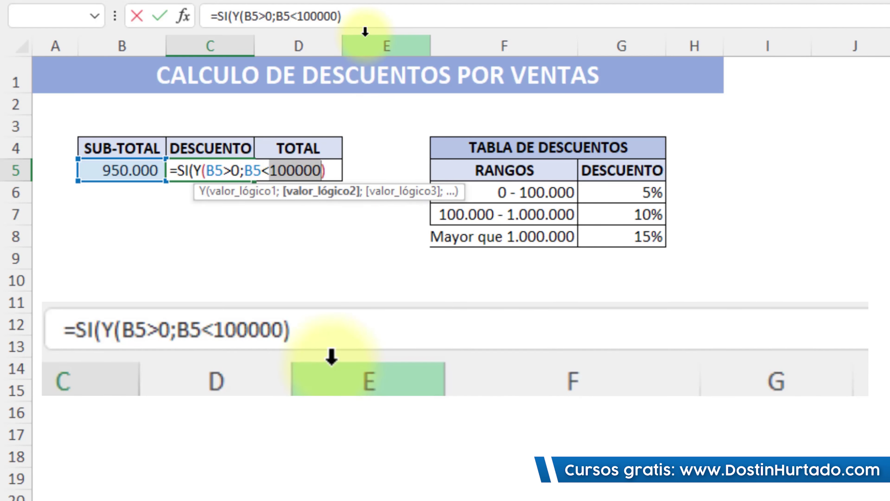
click(363, 17)
- Add B5*G6 as the 5% true result of C5's first SI(Y()) condition
text(;)
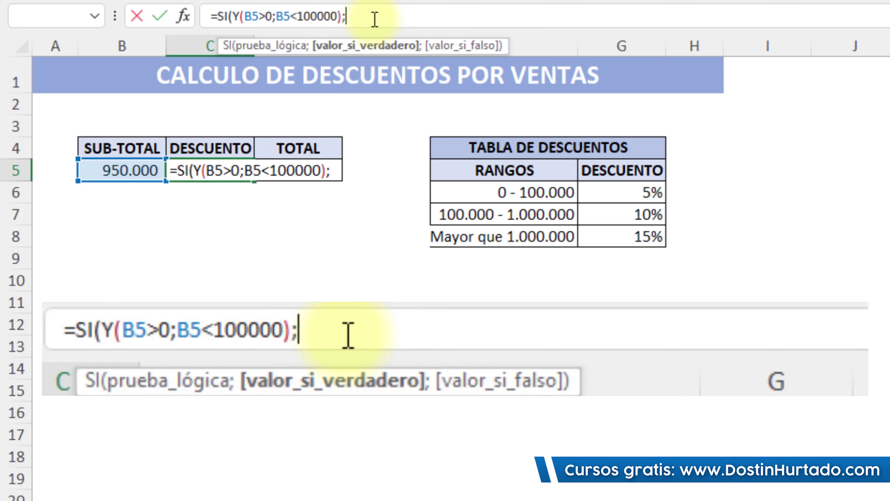
drag(342, 15, 242, 16)
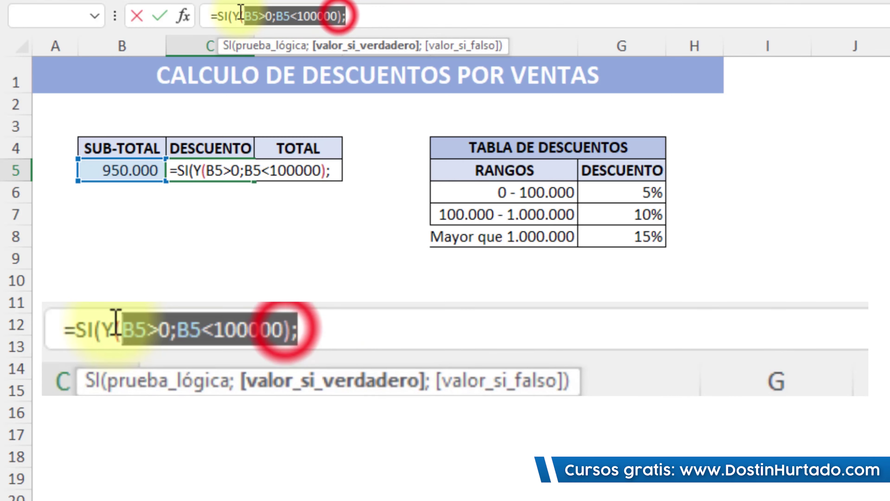
click(347, 16)
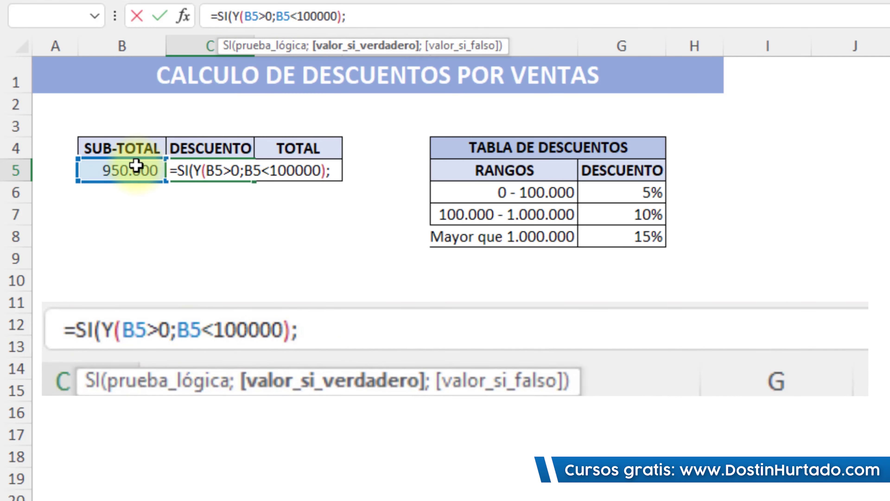
click(130, 171)
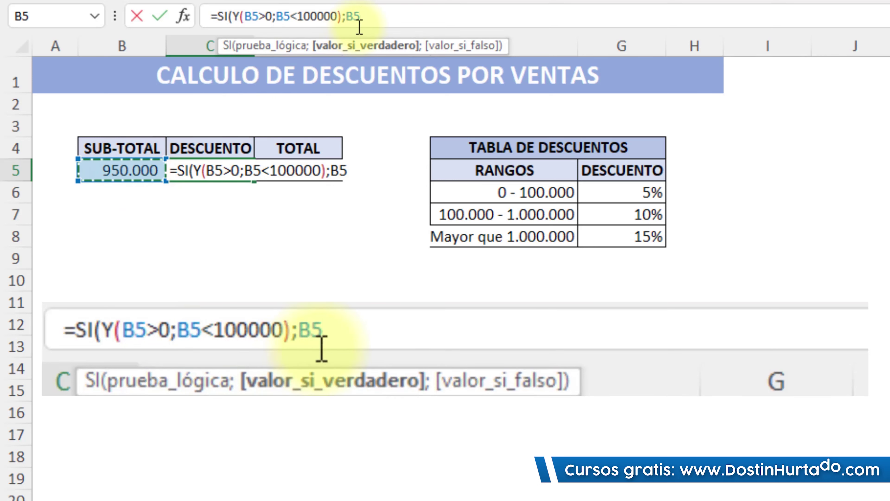
text(*)
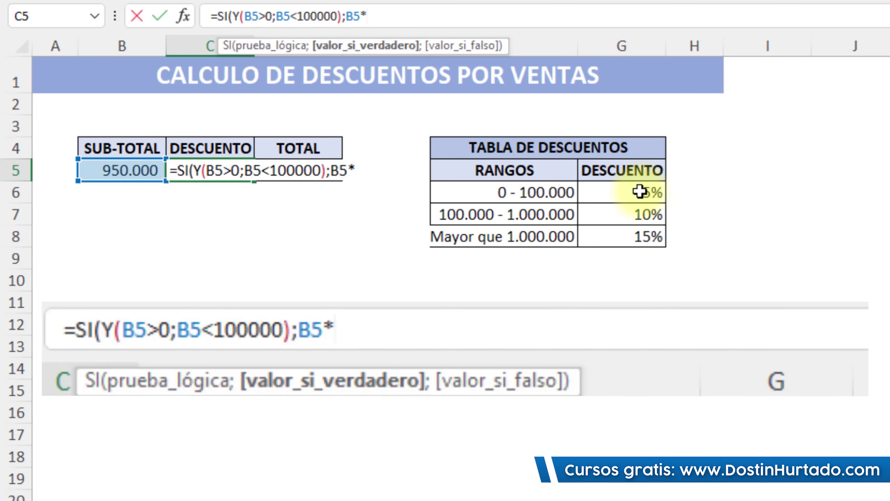
click(640, 192)
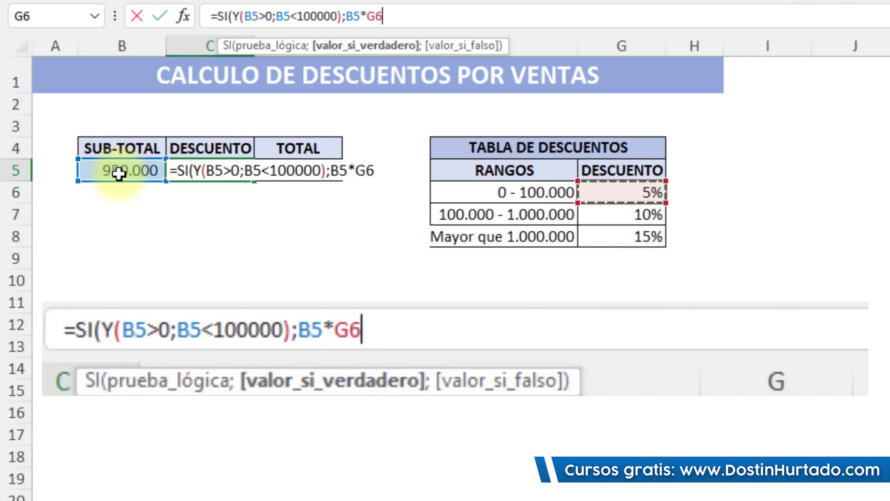
click(412, 16)
text(;)
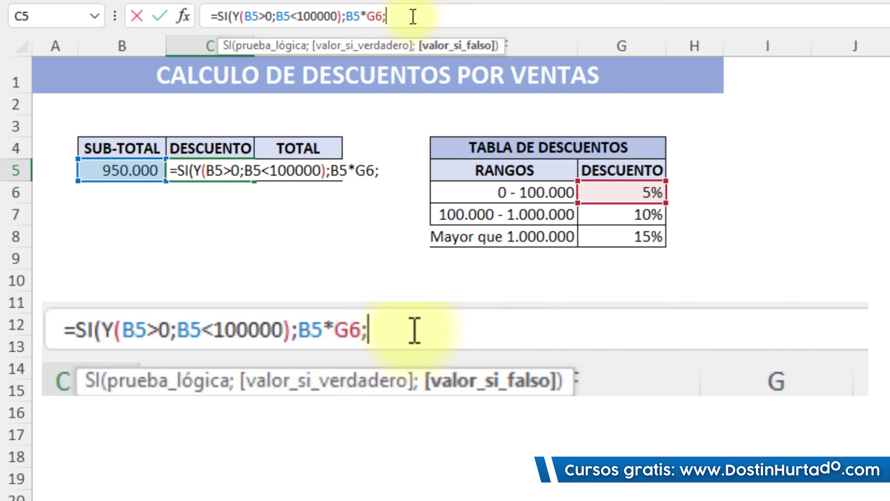
double_click(268, 15)
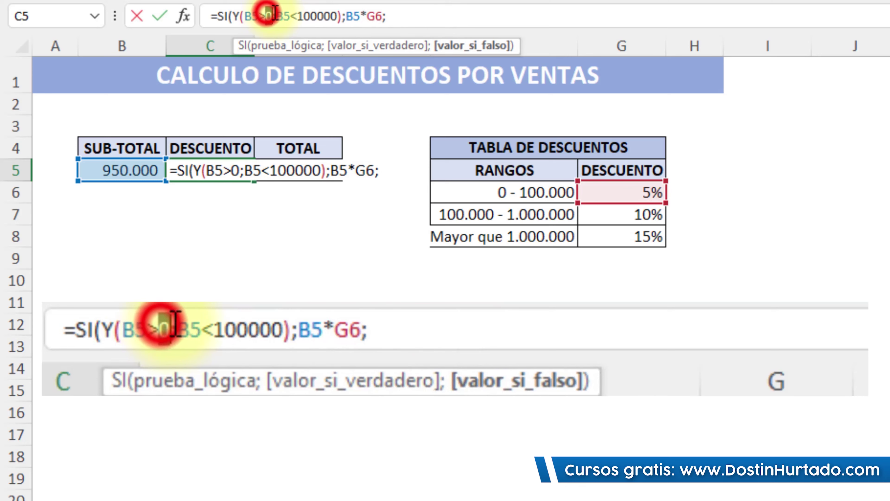
double_click(302, 15)
click(398, 16)
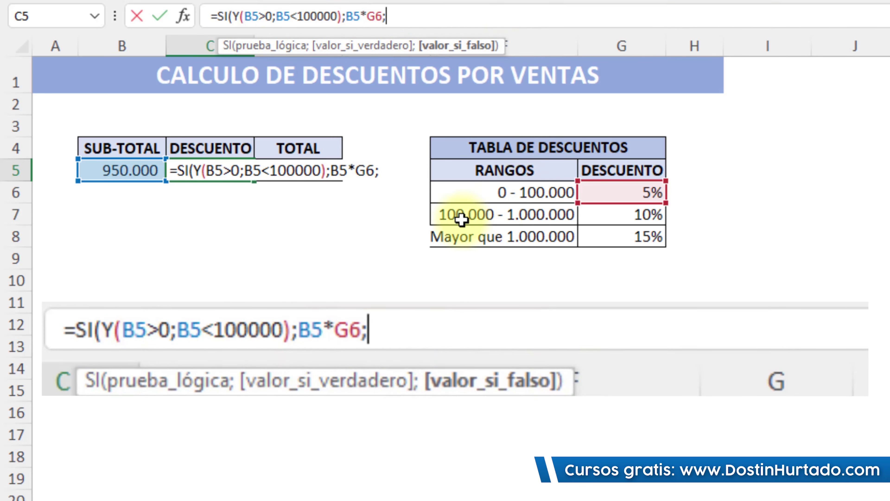
click(409, 14)
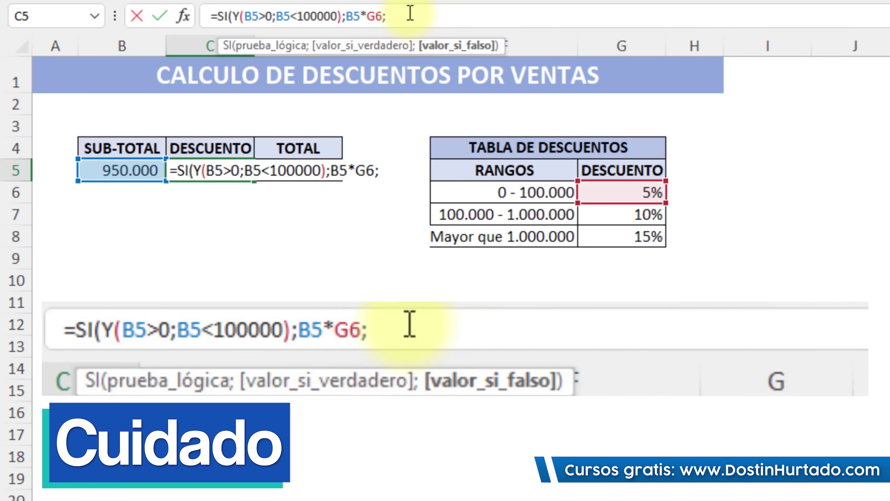
- Append a nested SI(Y()) test on B5 for the 100000 to 1000000 range
text(SI)
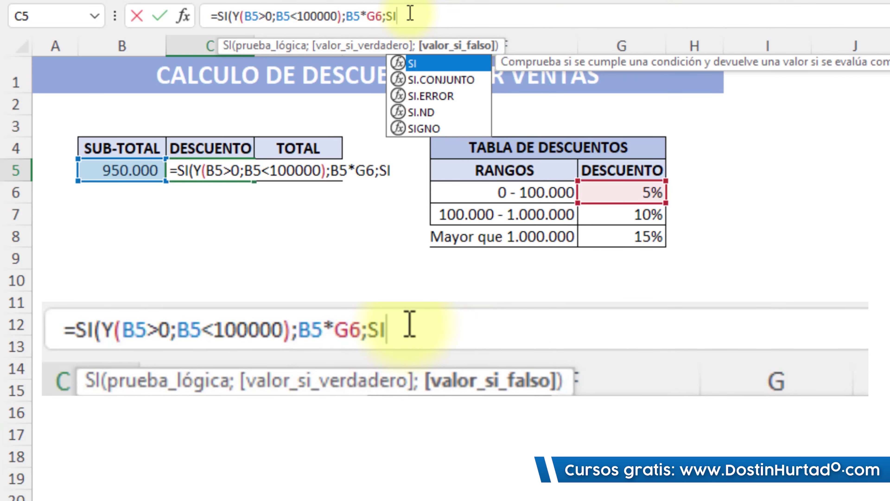
text((Y)
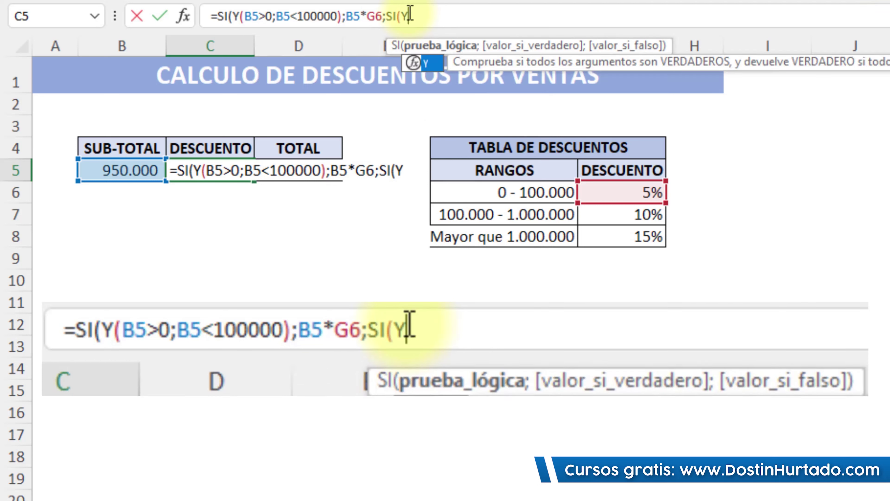
text(()
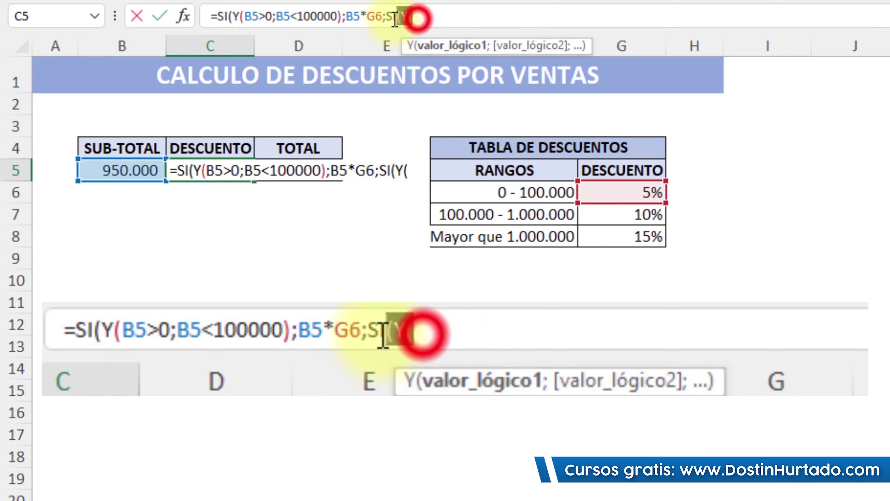
double_click(421, 16)
click(423, 14)
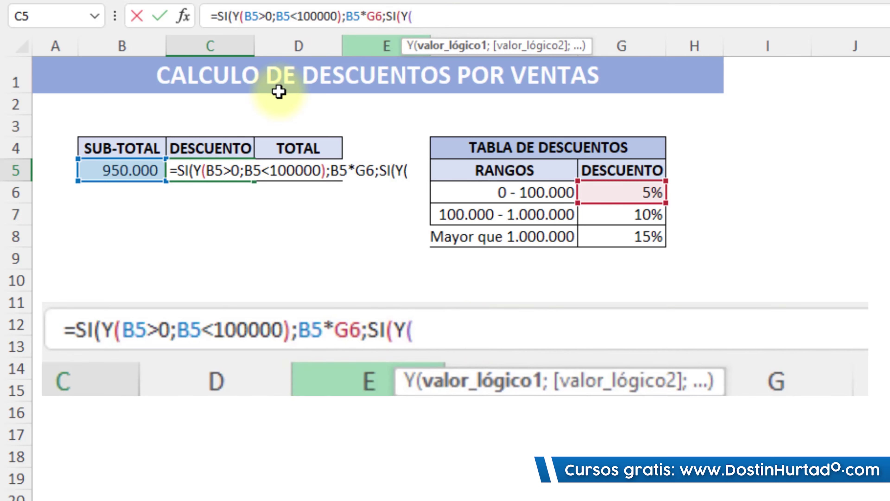
click(131, 171)
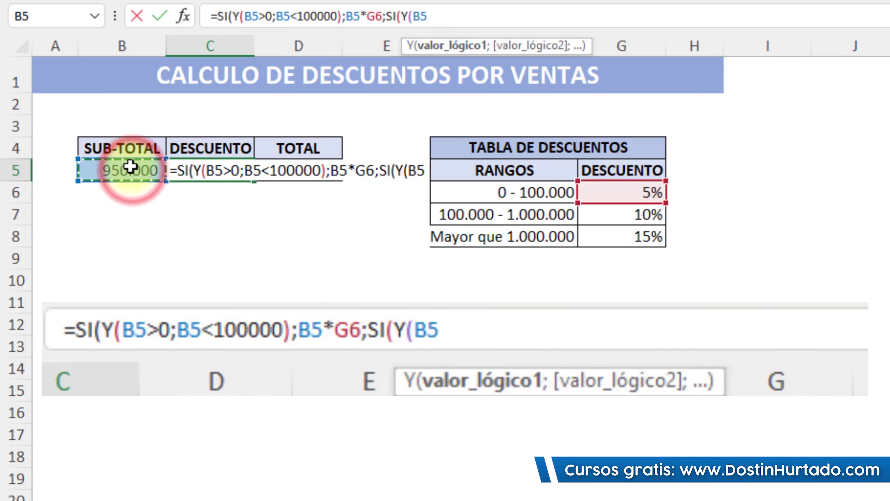
text(<)
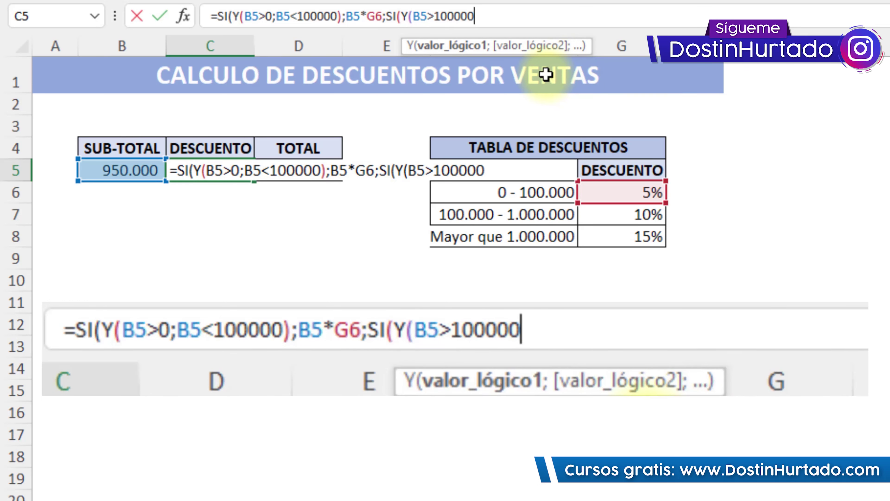
text(;)
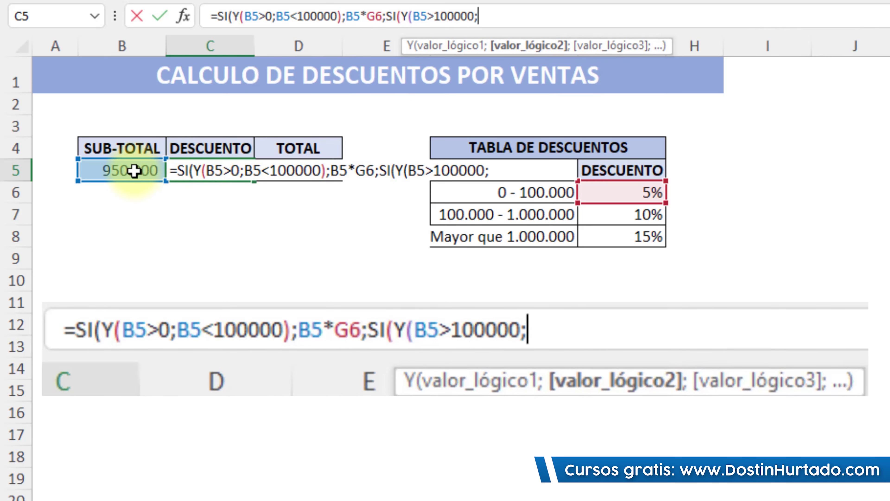
click(133, 171)
text(<1)
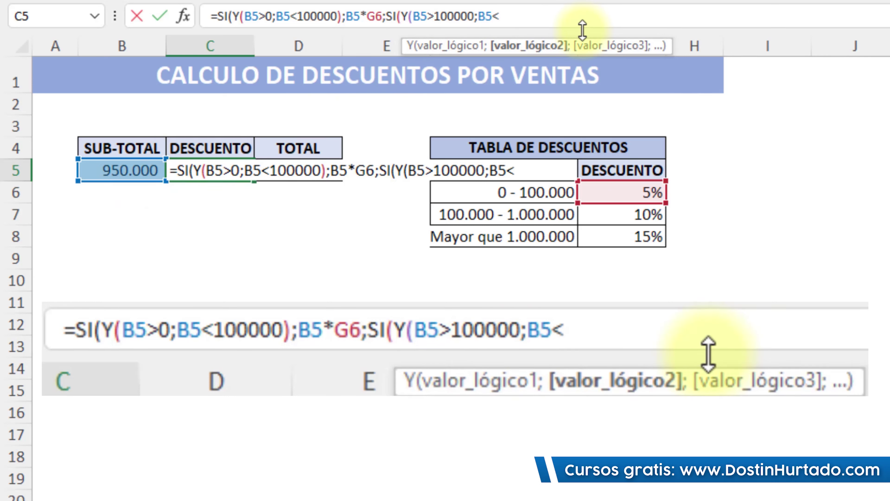
text(000000)
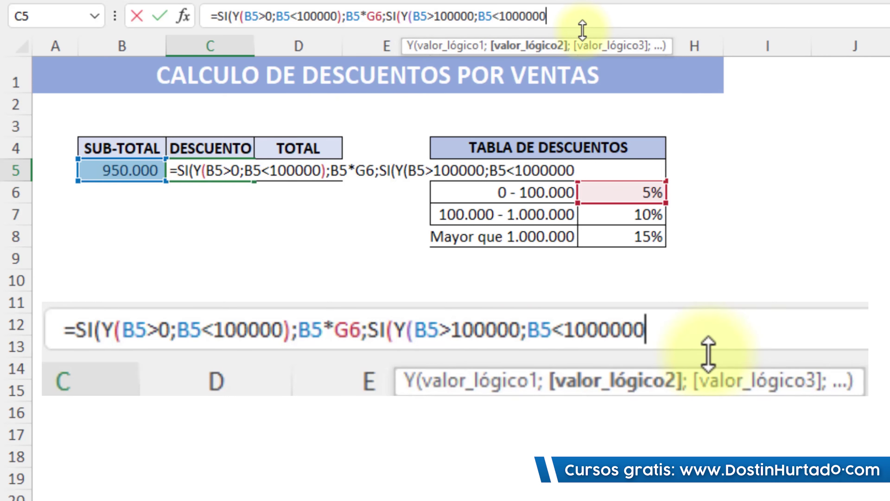
text();)
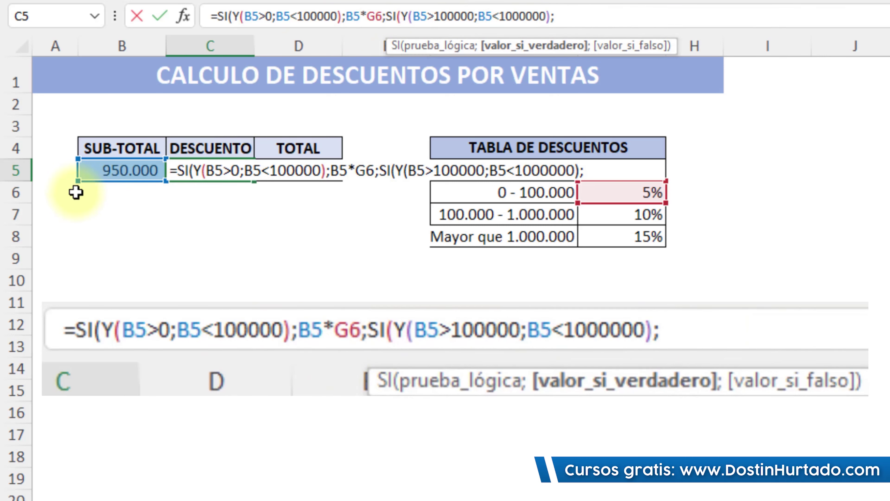
- Correct the nested lower bound to B5>=100000 so it is inclusive
drag(331, 16, 261, 16)
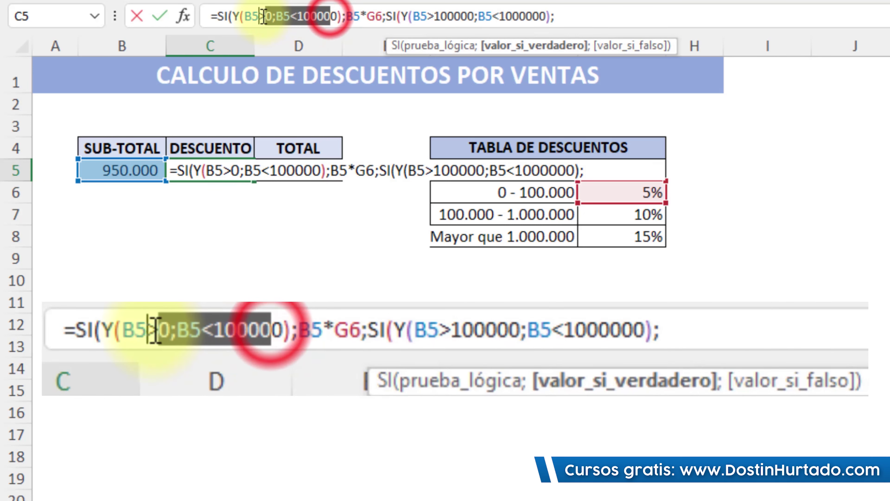
drag(435, 16, 490, 16)
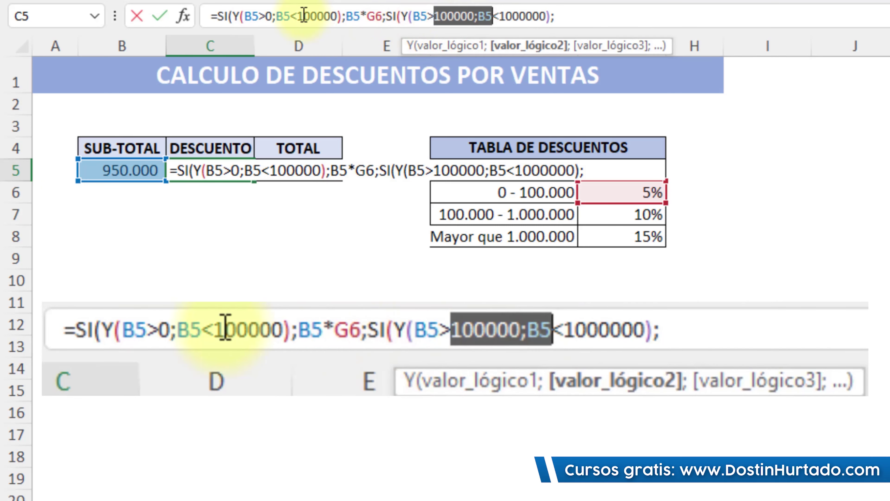
click(436, 16)
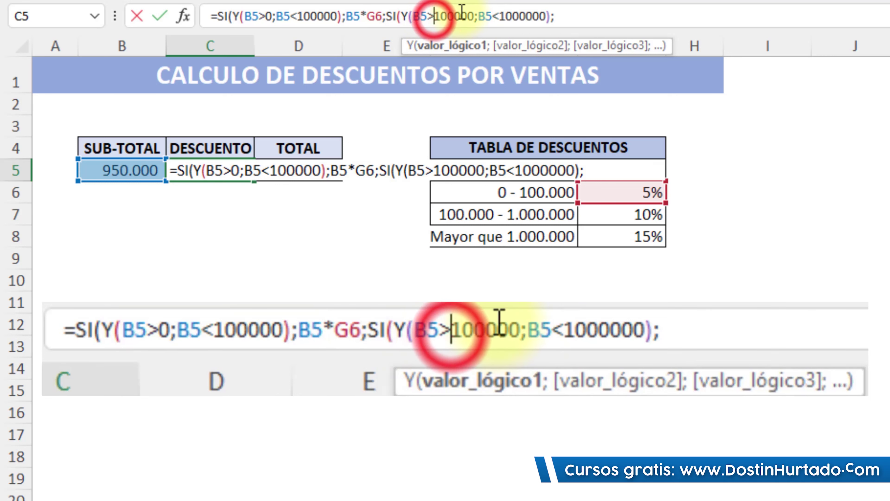
text(=)
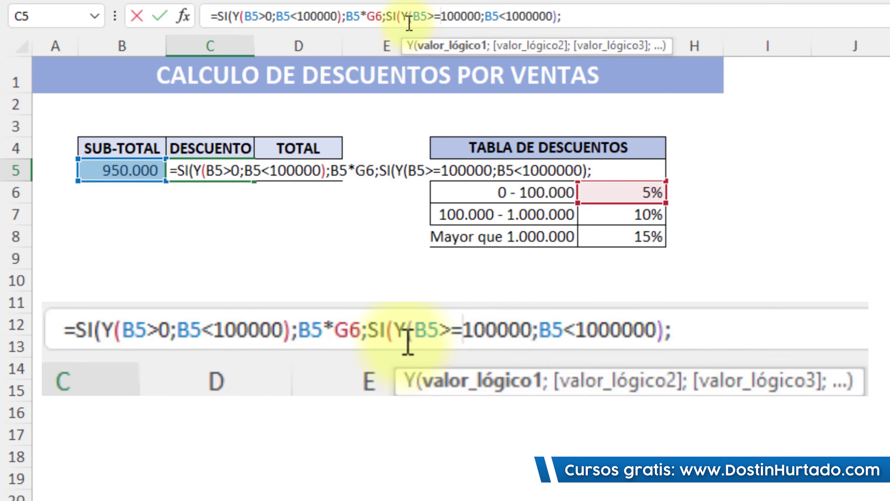
click(548, 15)
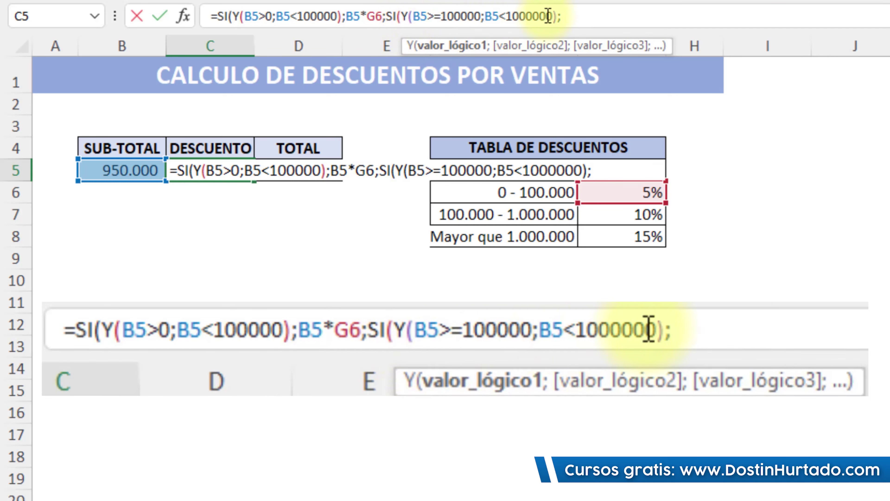
click(570, 16)
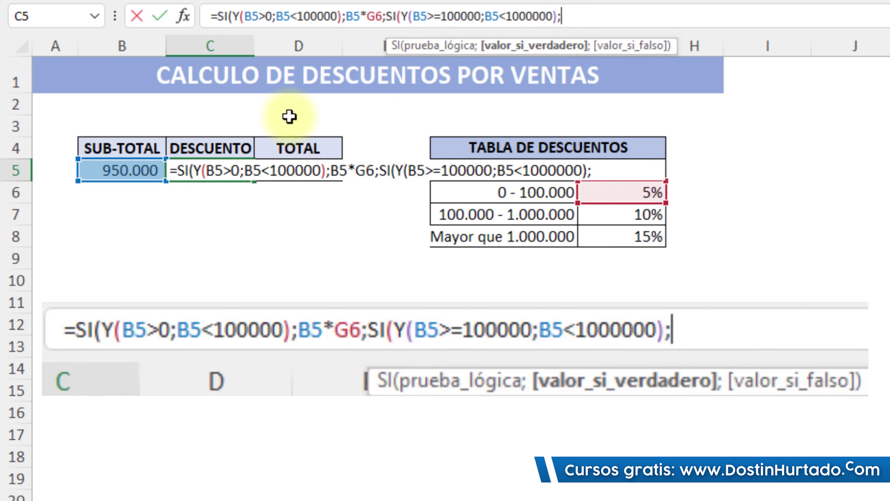
- Add B5*G7 as the 10% discount result of the nested condition
click(141, 170)
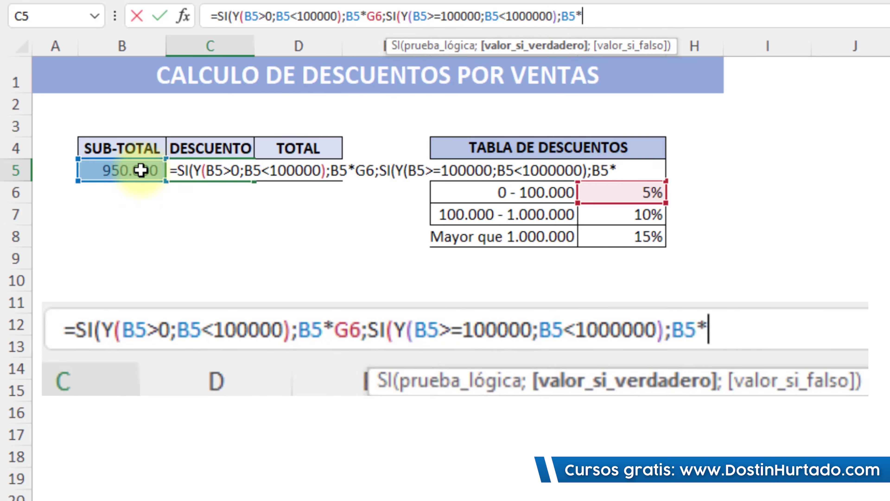
click(645, 217)
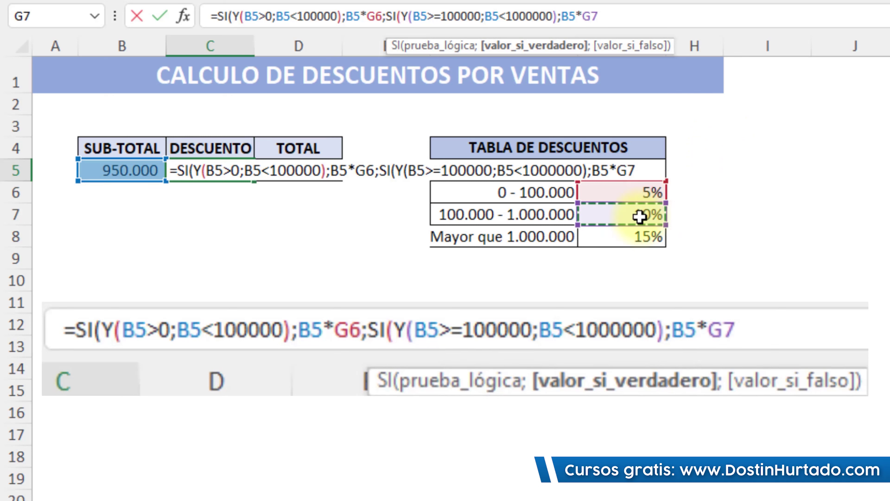
text(;)
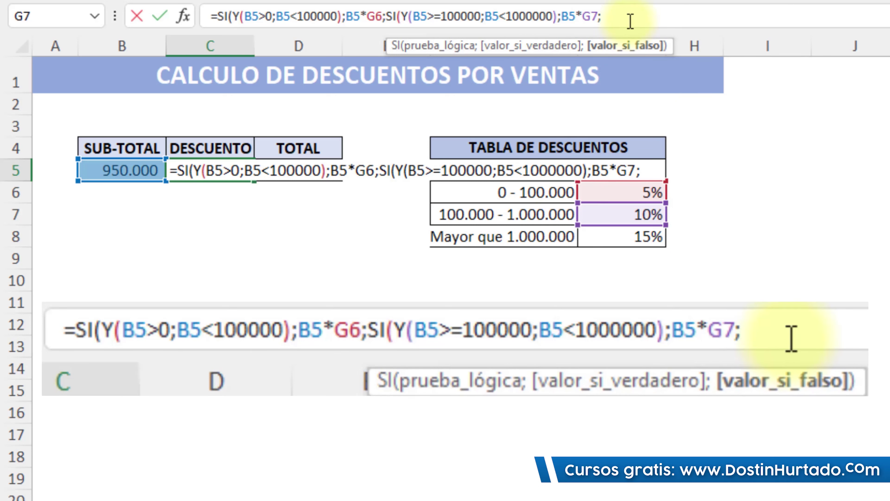
drag(253, 16, 302, 15)
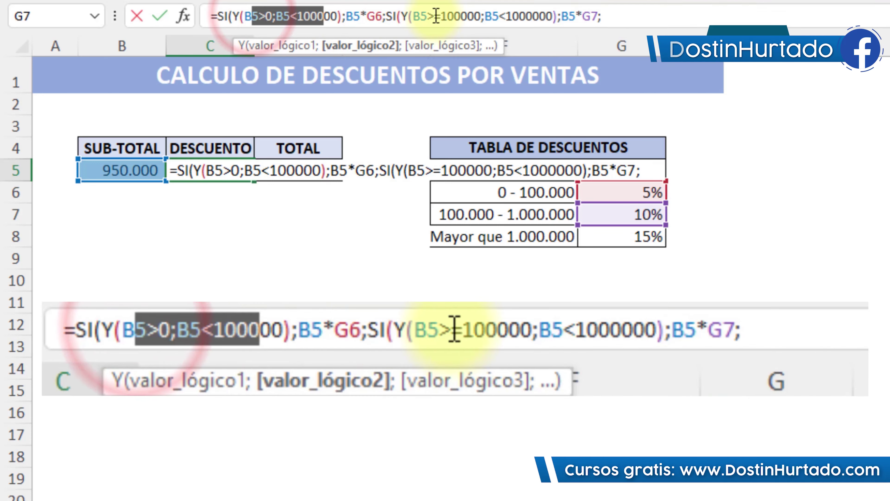
drag(435, 15, 561, 16)
click(627, 15)
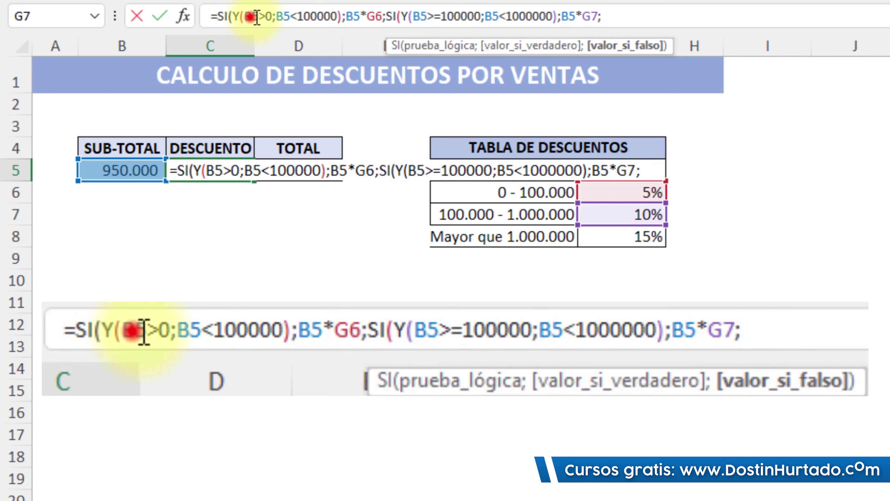
drag(256, 17, 311, 16)
drag(506, 17, 438, 16)
click(643, 16)
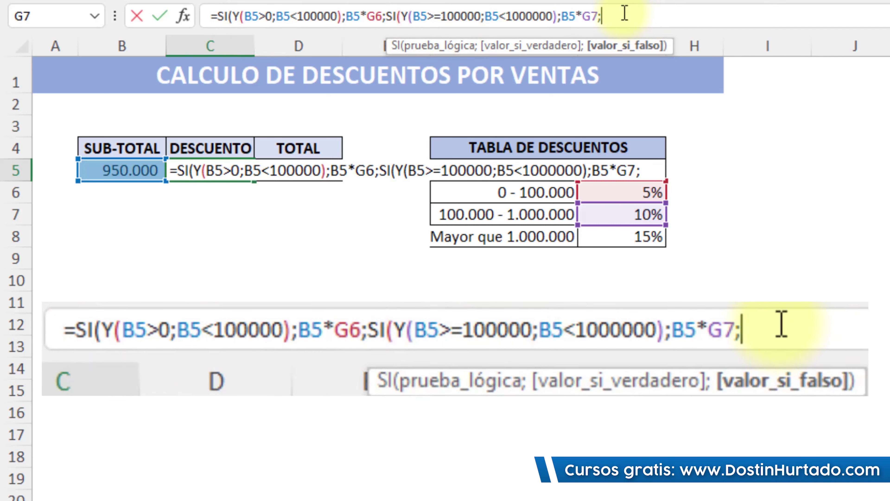
- Finish with B5*G8 for the 15% case, close the parentheses and commit, showing 95.000
click(125, 171)
text(*)
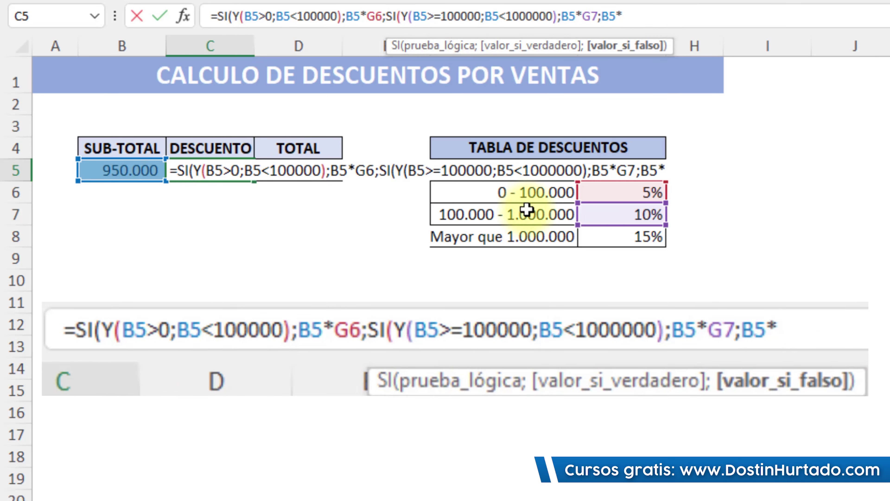
click(616, 234)
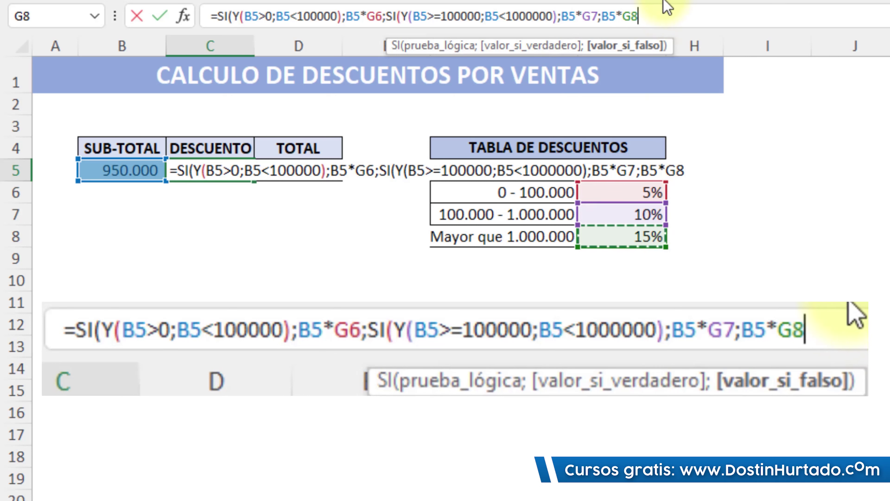
click(655, 11)
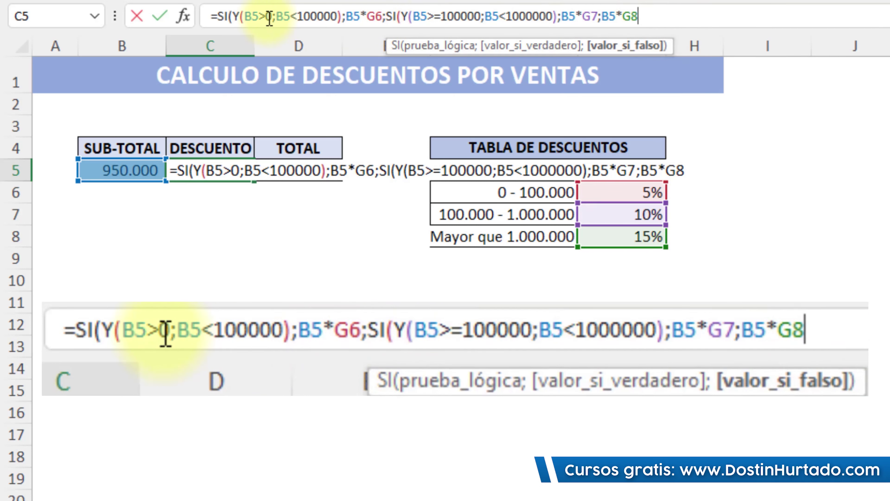
click(662, 15)
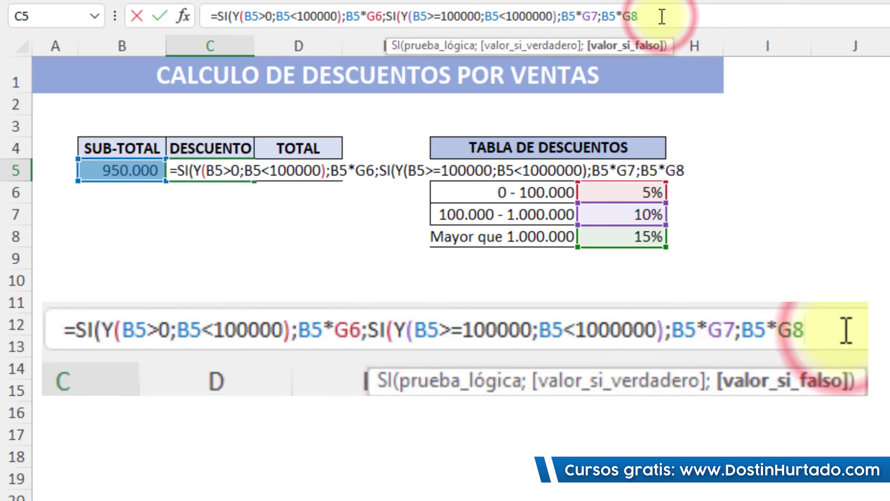
text())
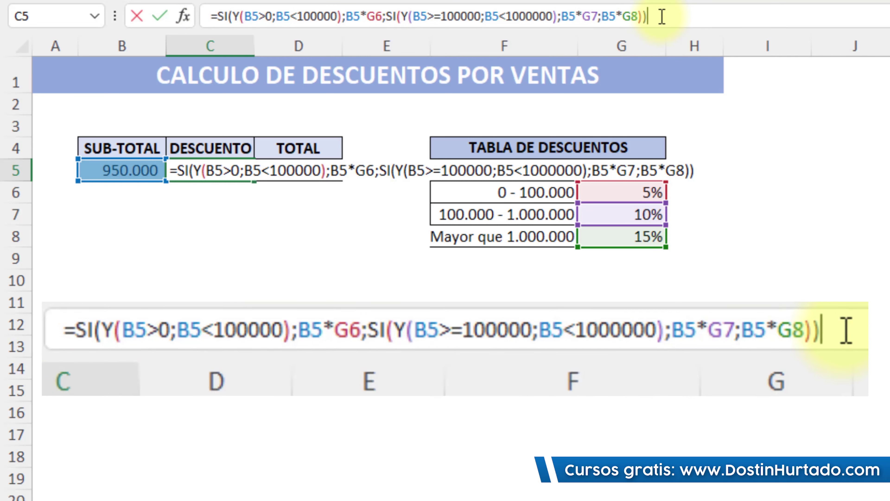
key(Return)
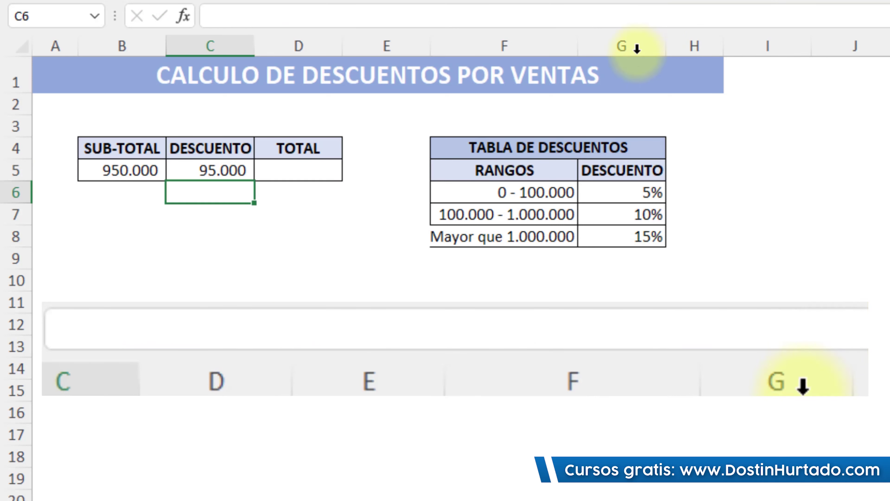
click(134, 171)
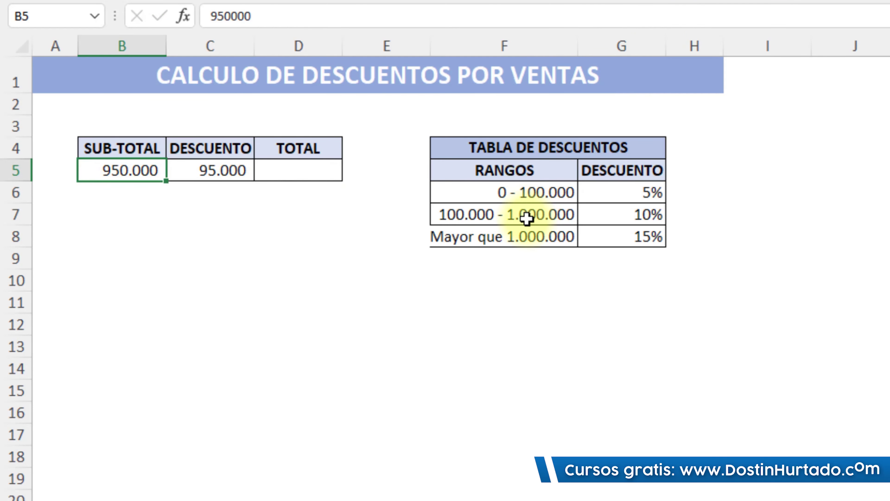
- Test subtotals of 50.000 and then 2.000.000 in B5, giving a 300.000 discount
drag(471, 218, 590, 218)
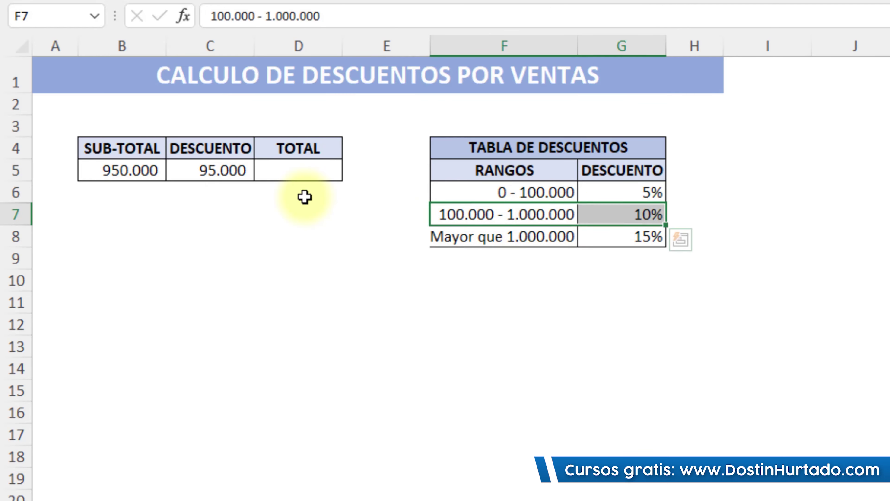
click(126, 171)
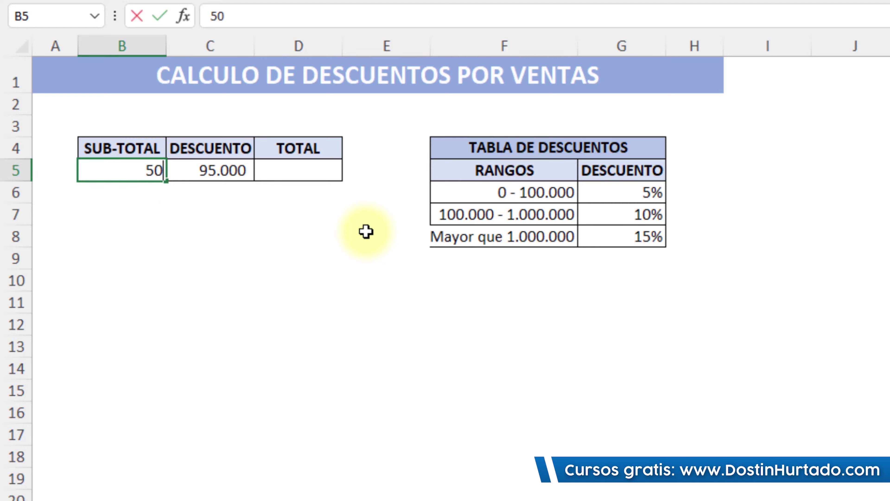
text(000)
key(Return)
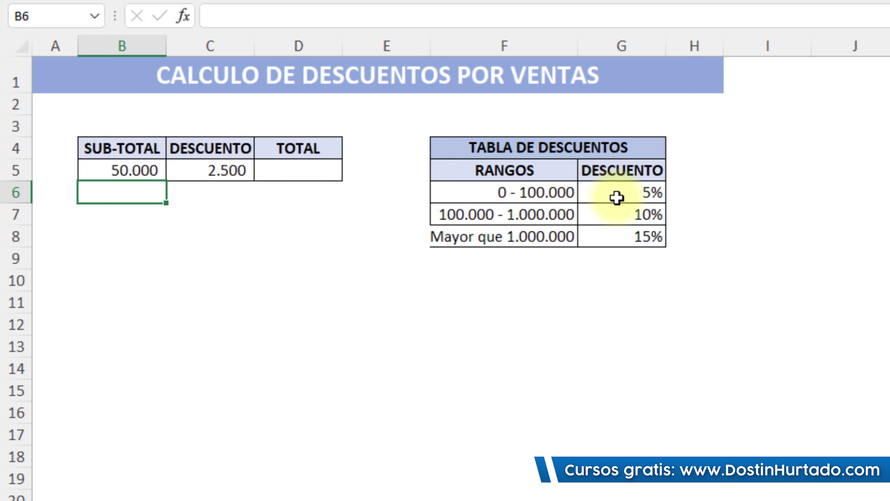
click(643, 194)
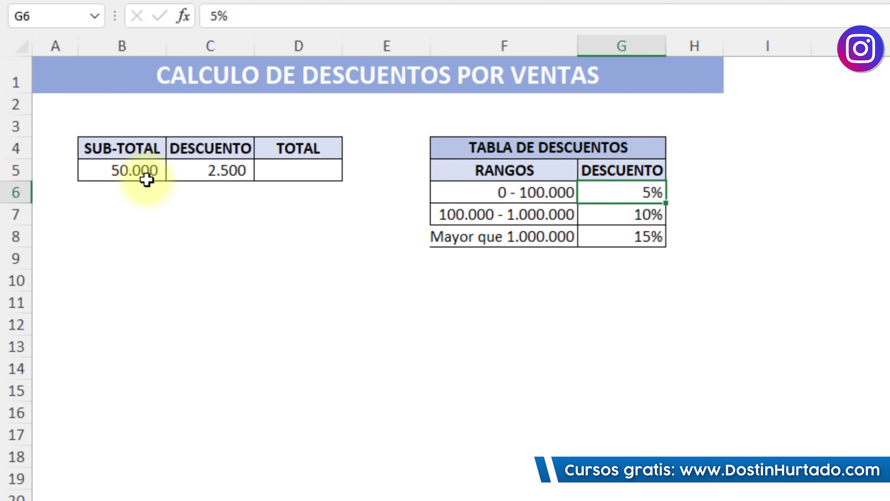
click(131, 173)
text(200)
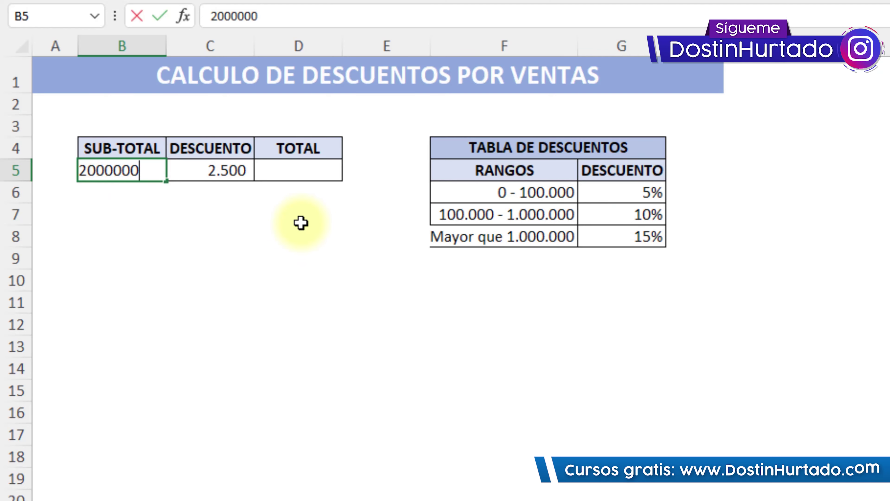
key(Return)
click(206, 173)
- Check in a spare cell that 15% of the 2.000.000 subtotal equals 300.000
click(165, 216)
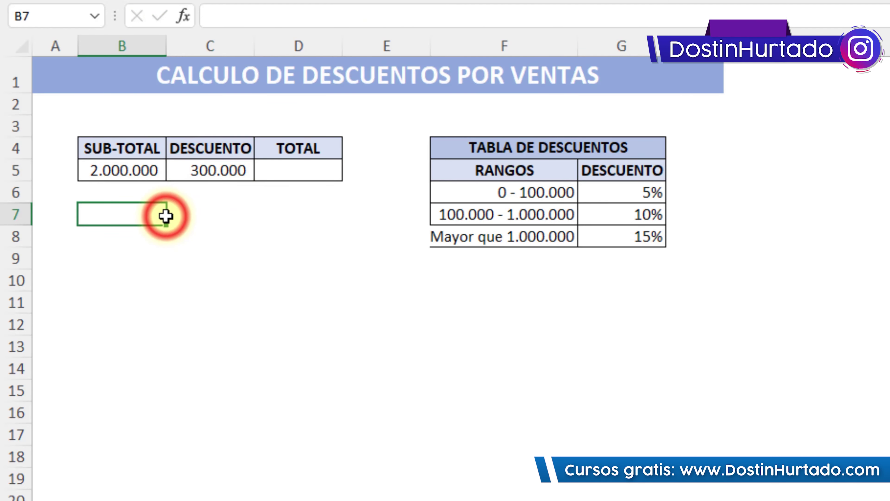
text(=)
key(Up)
key(Up)
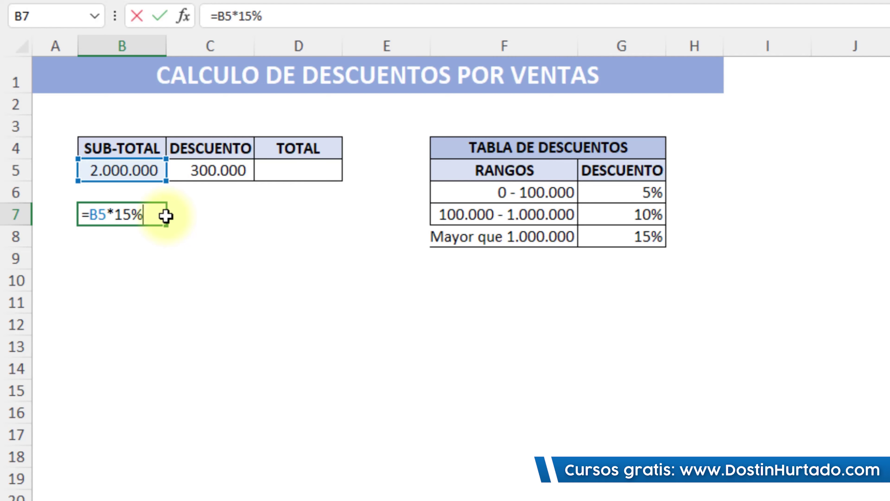
key(Return)
click(159, 210)
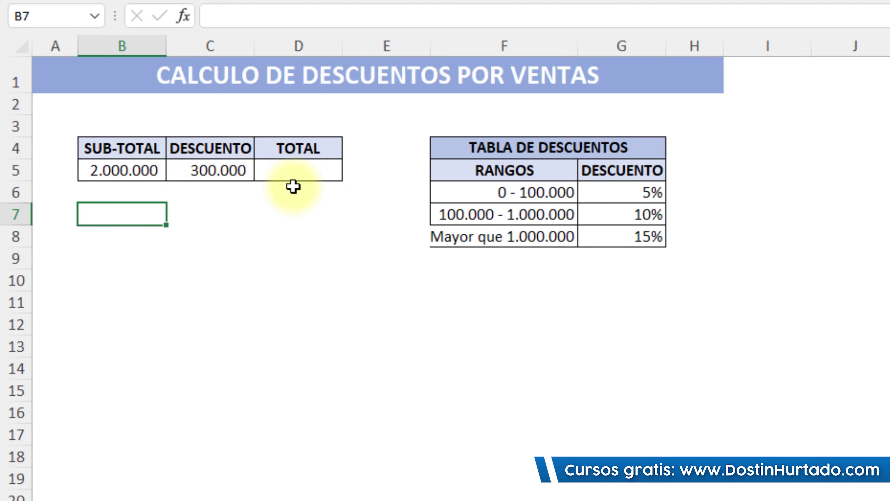
- Review the C5 discount formula's conditions without changing it
click(218, 172)
double_click(215, 171)
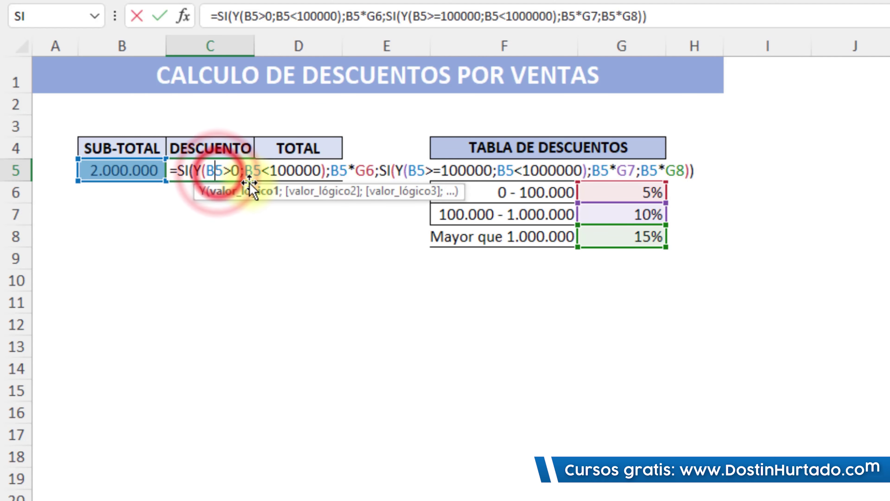
click(195, 172)
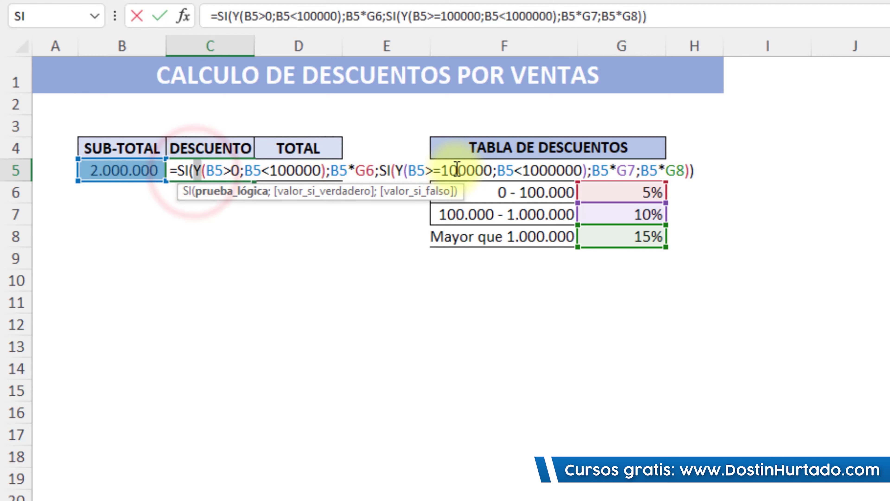
click(397, 171)
click(191, 172)
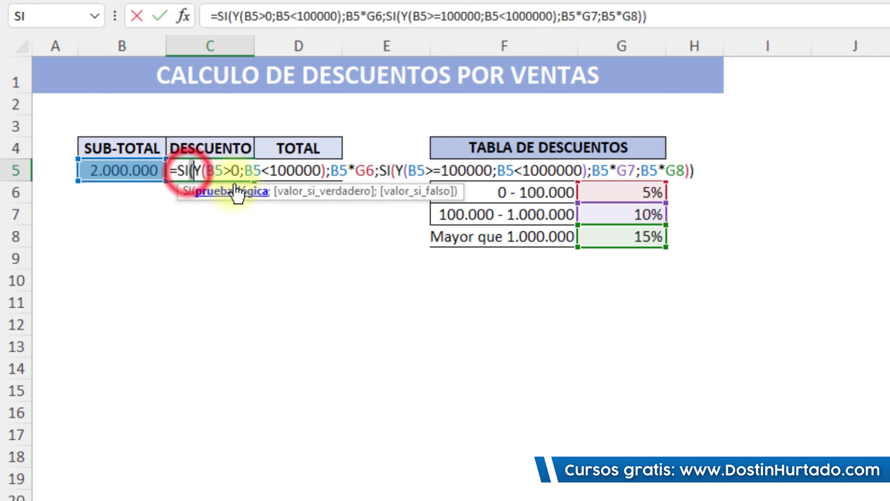
key(Escape)
- Enter =B5-C5 in D5 so the TOTAL shows 1.700.000
click(302, 173)
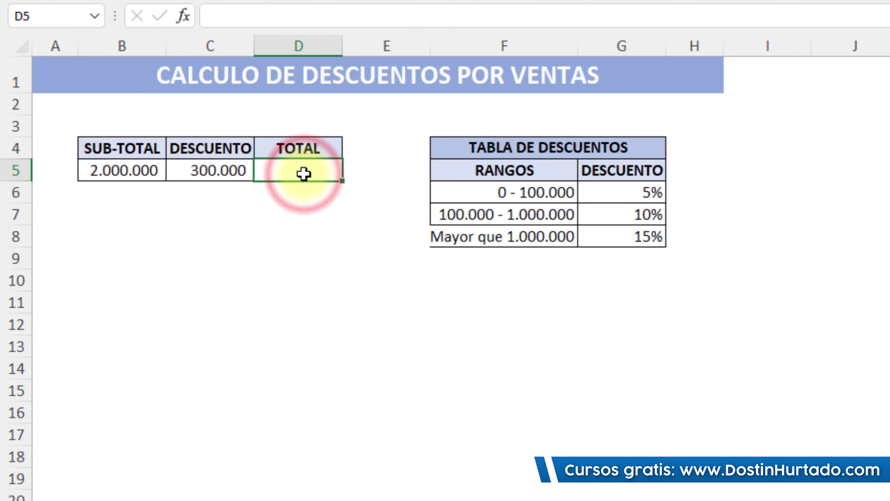
text(=)
click(124, 168)
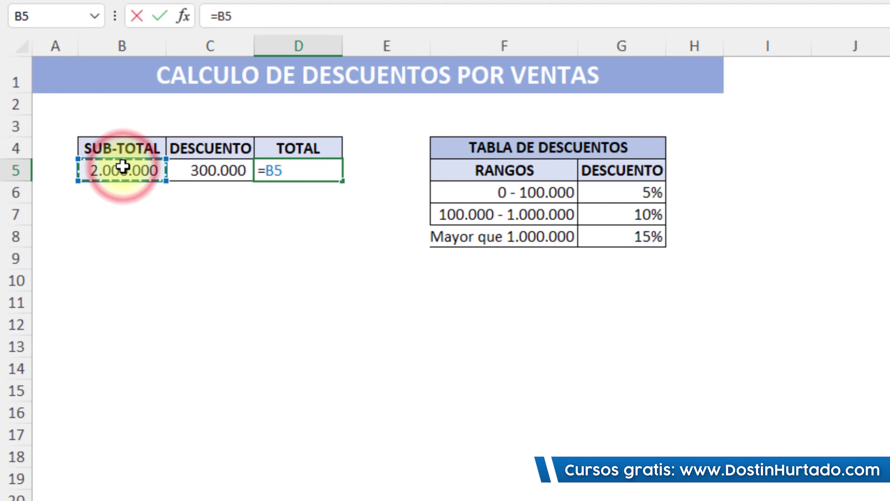
text(-)
click(188, 172)
key(Return)
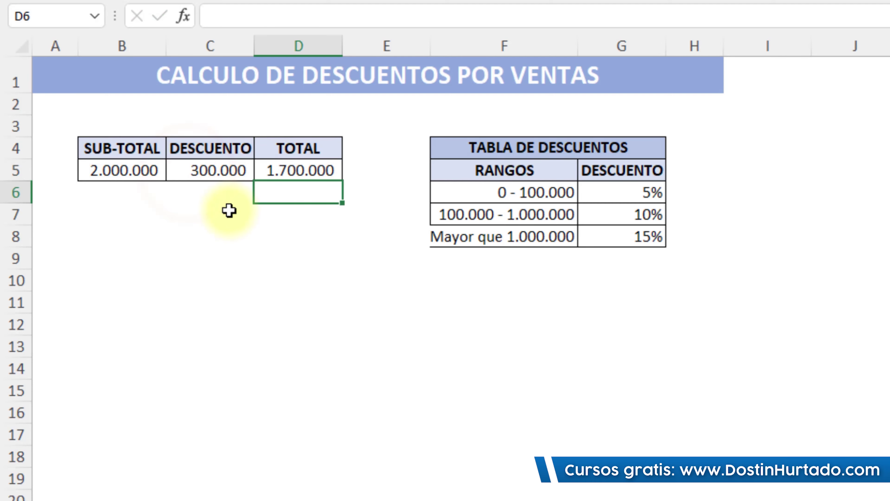
- Switch to the Metodos de Pago (O) sheet
click(277, 208)
drag(622, 253, 105, 149)
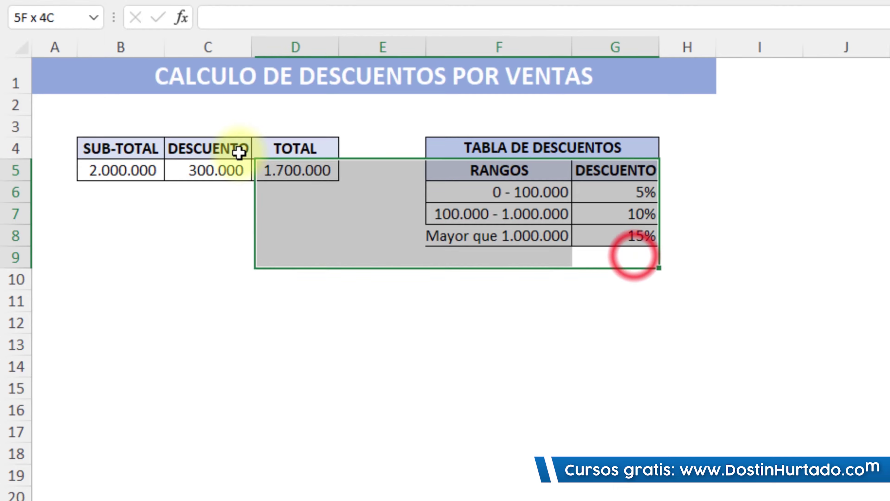
click(207, 239)
click(312, 456)
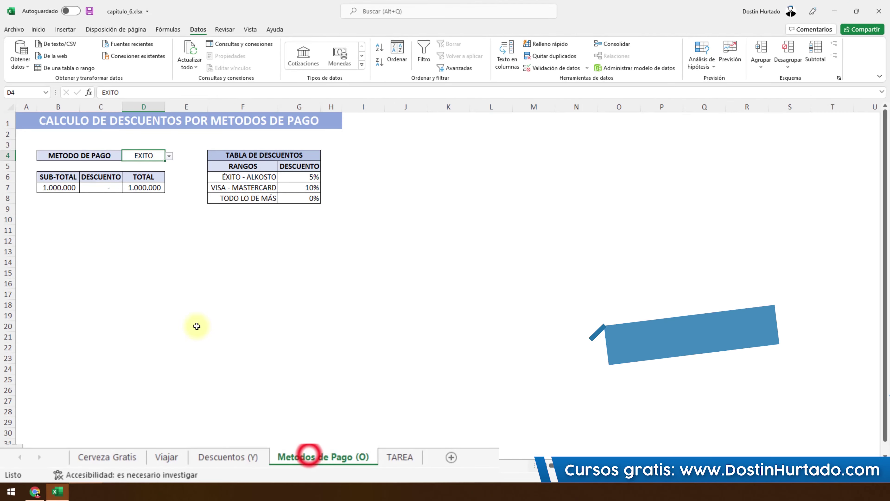
- Delete the existing discount formula from C7
click(151, 208)
click(111, 190)
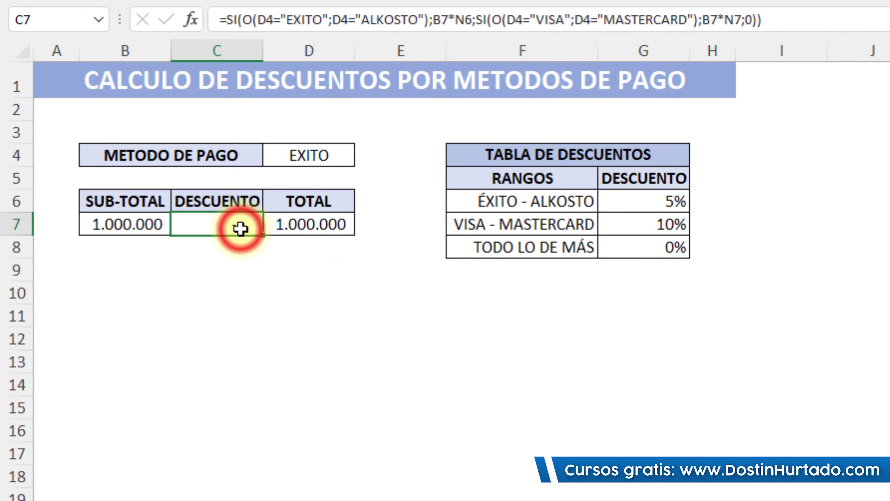
key(Delete)
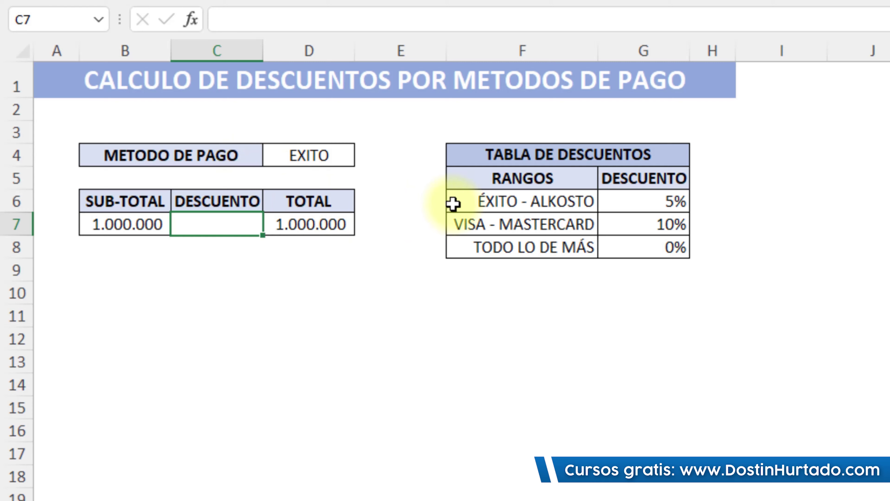
- Review the rate table: ÉXITO - ALKOSTO 5%, VISA - MASTERCARD 10%, TODO LO DE MÁS 0%
click(485, 205)
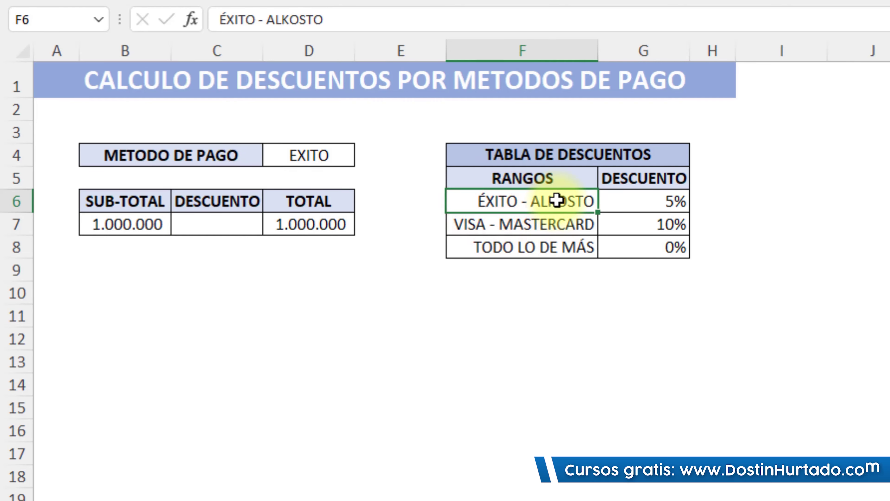
click(647, 205)
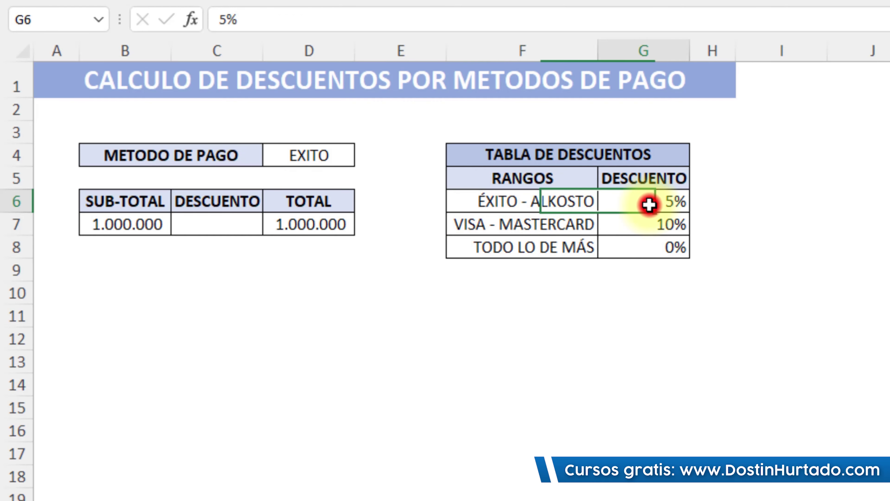
click(486, 224)
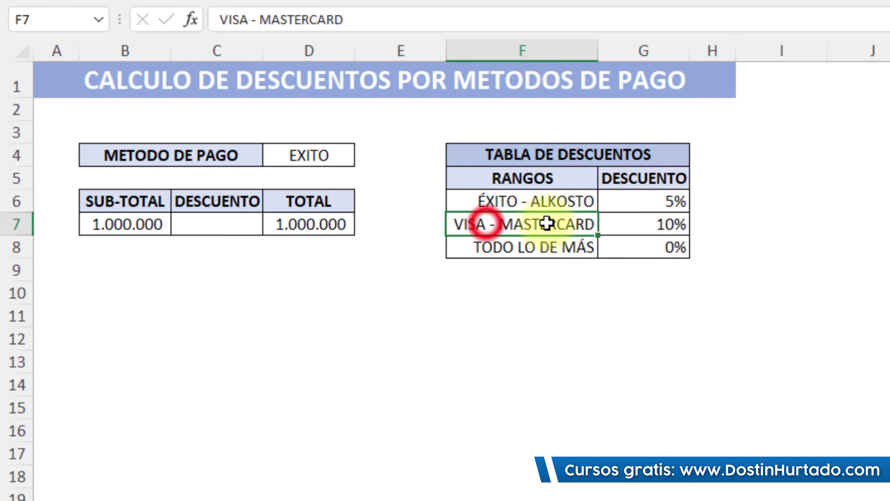
click(665, 223)
click(533, 252)
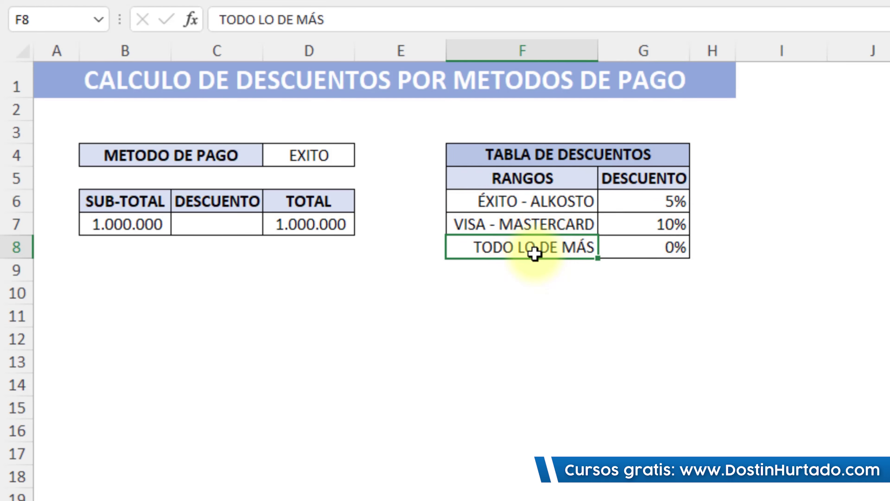
click(655, 246)
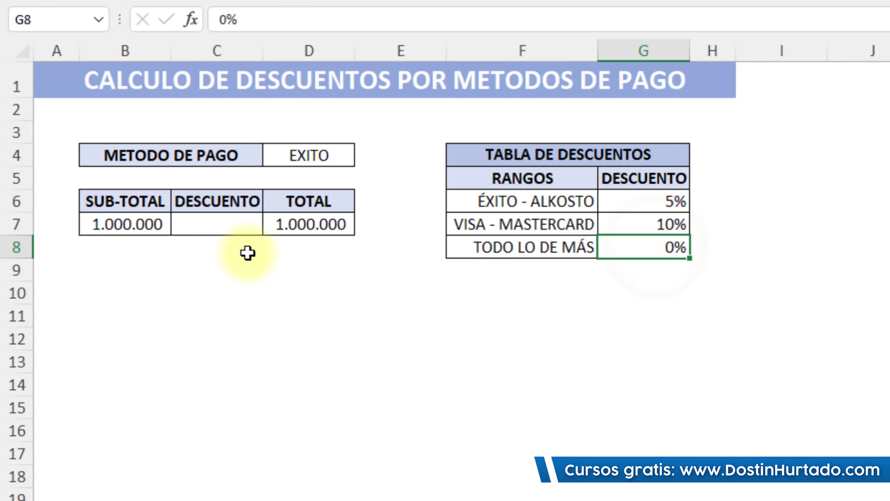
click(231, 224)
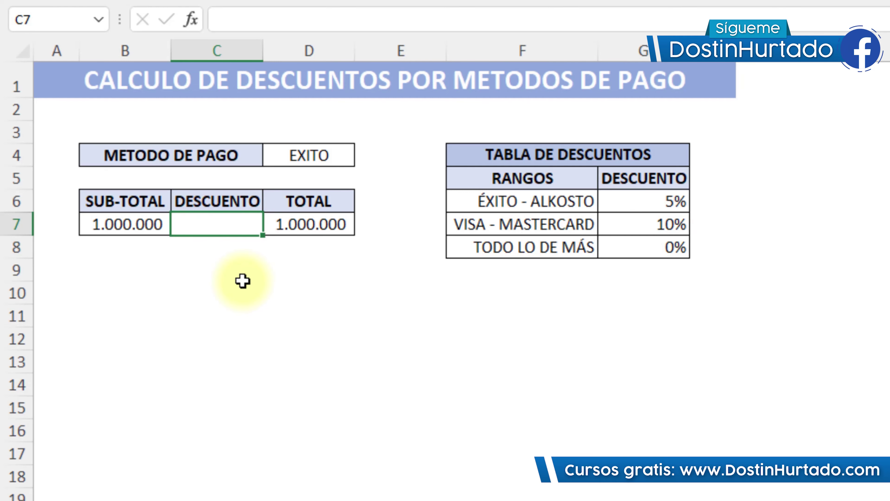
- Type =si(O(D4="EXITO";D4="ALKOSTO"); in C7, dropping the accent from ÉXITO
text(=si)
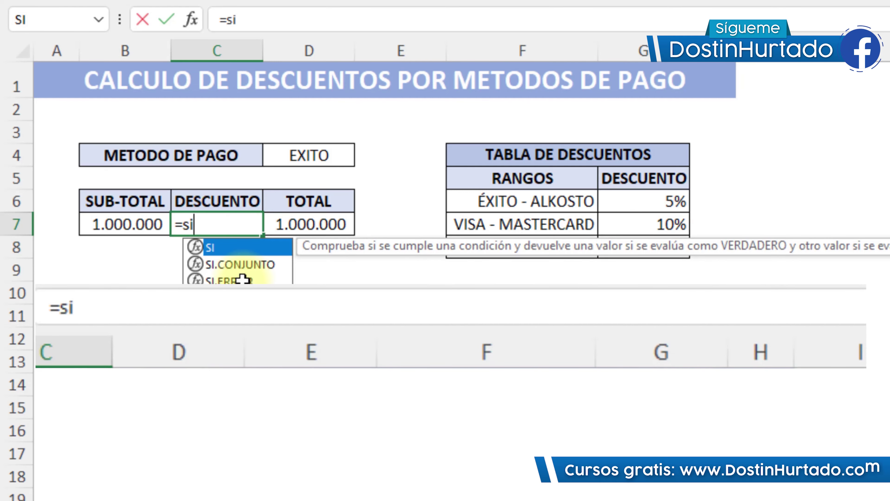
text(()
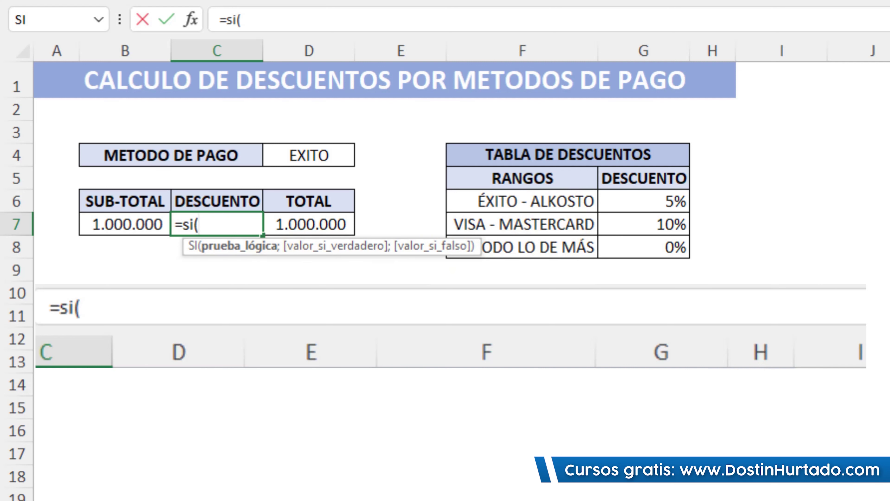
text(O()
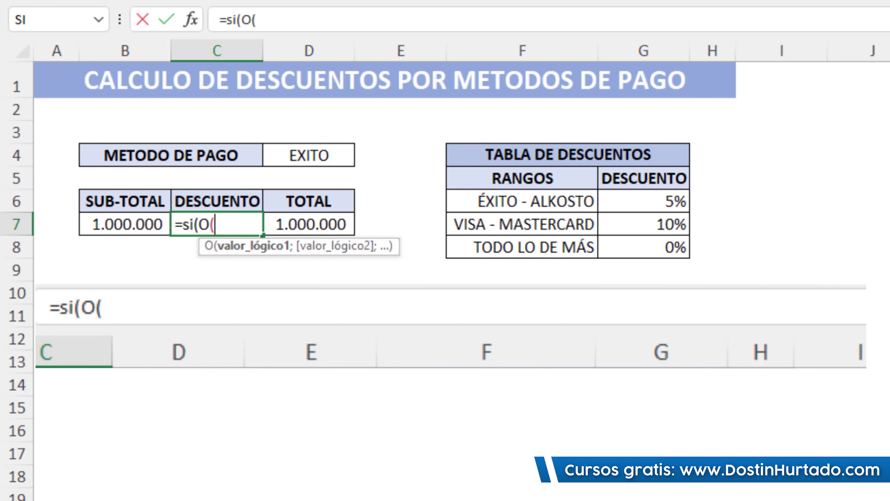
click(322, 157)
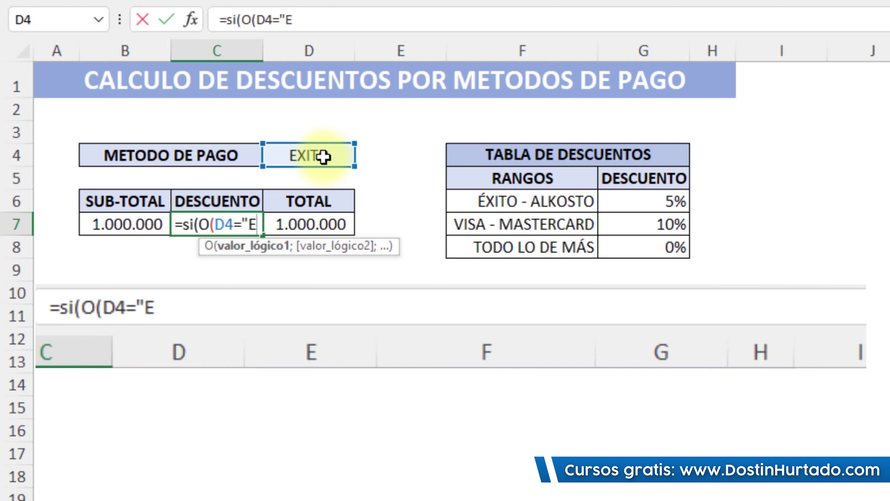
text(;)
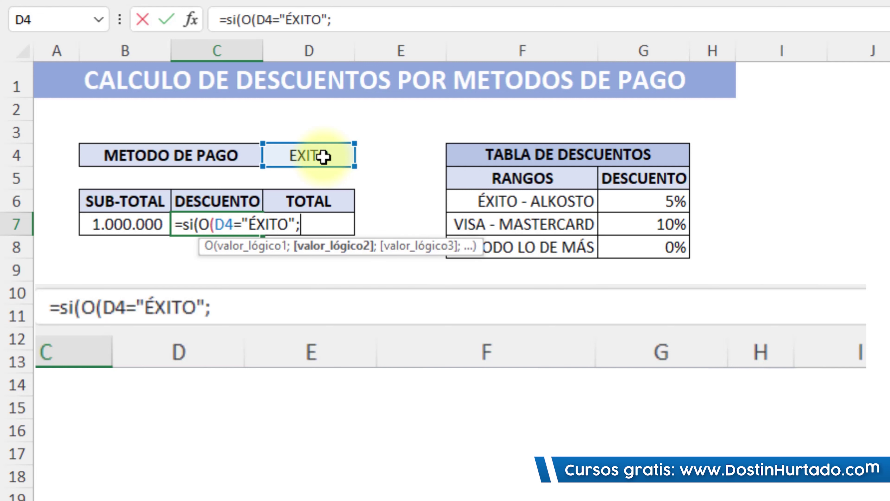
click(255, 224)
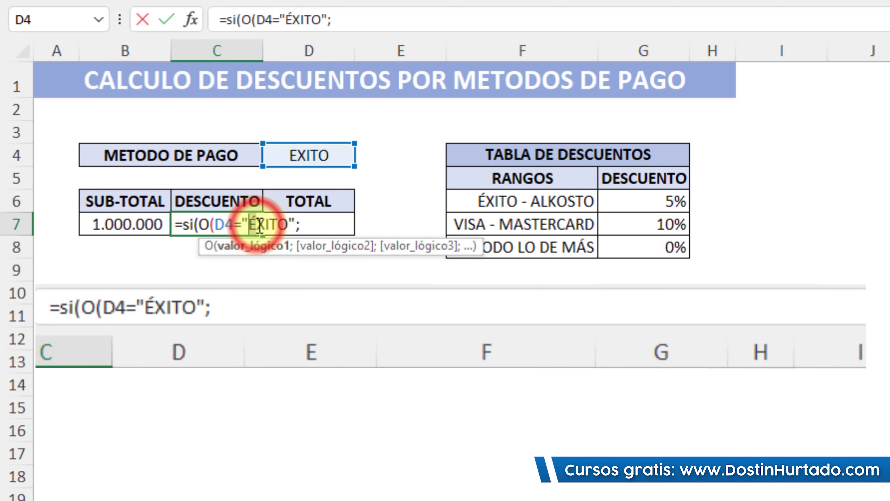
key(BackSpace)
text(E)
click(302, 224)
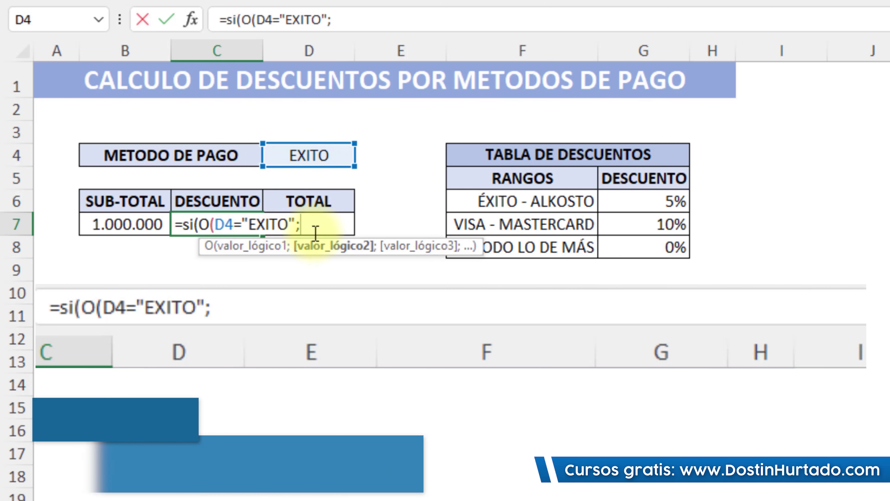
click(315, 156)
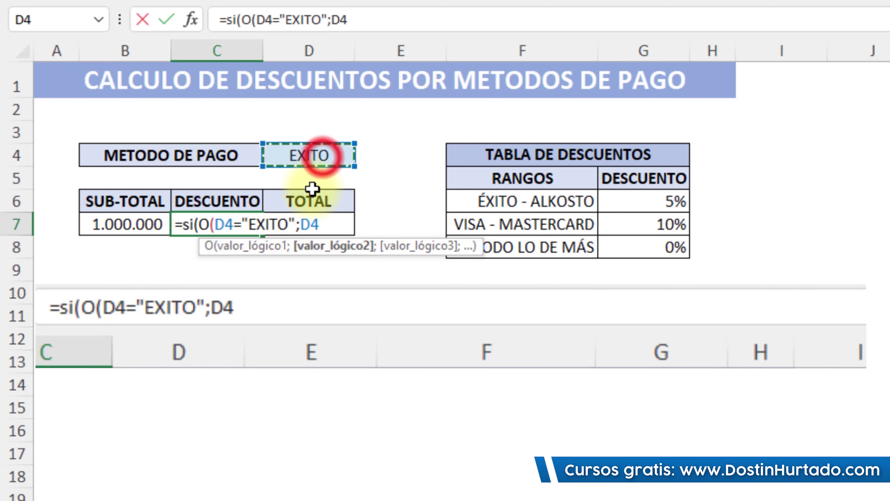
click(209, 225)
click(319, 225)
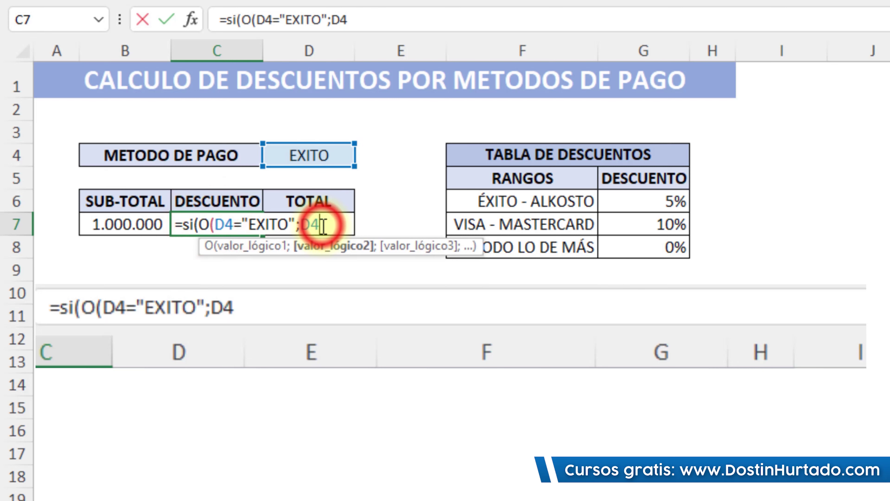
text(="ALKO)
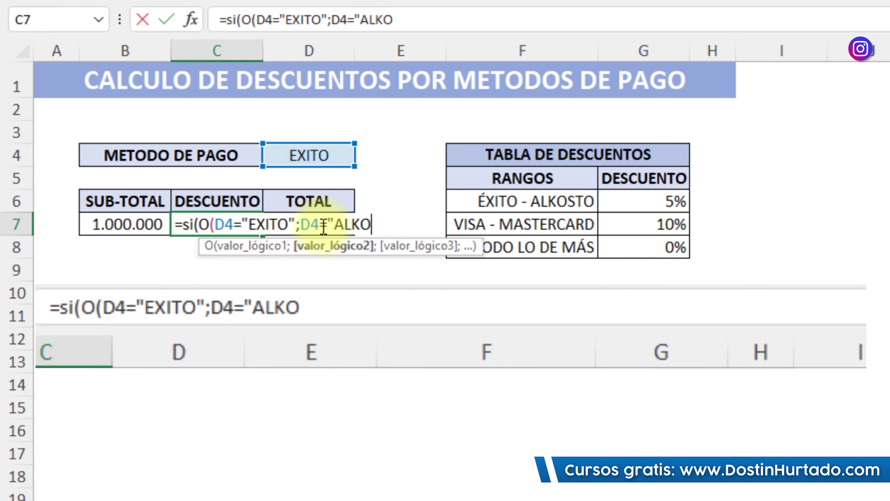
text(STO")
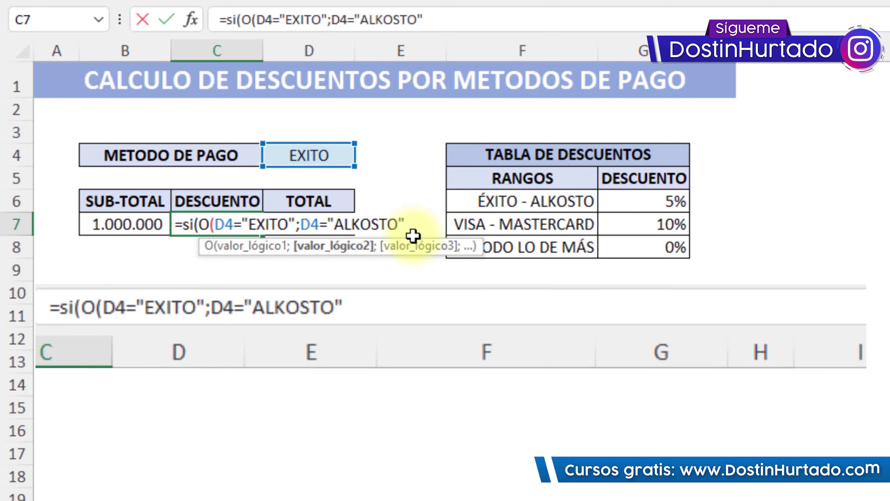
text();)
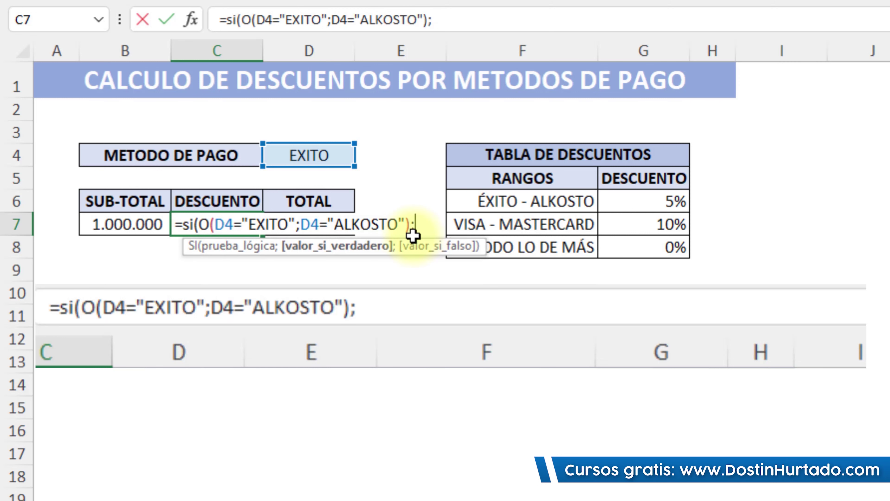
- Add B7*G6 as the 5% result when the method is EXITO or ALKOSTO
click(451, 18)
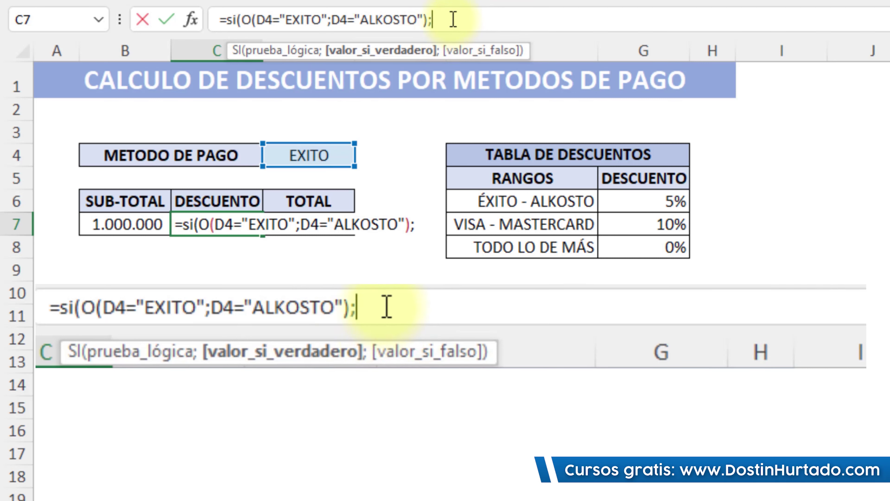
click(126, 221)
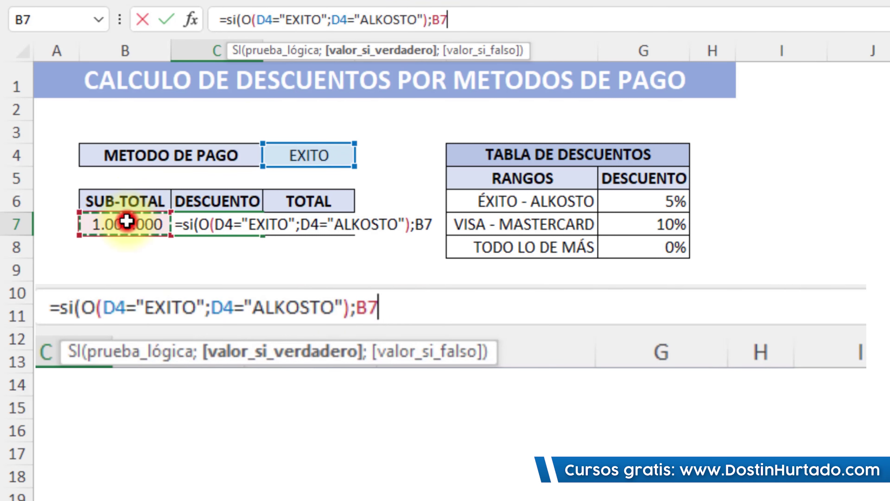
text(*)
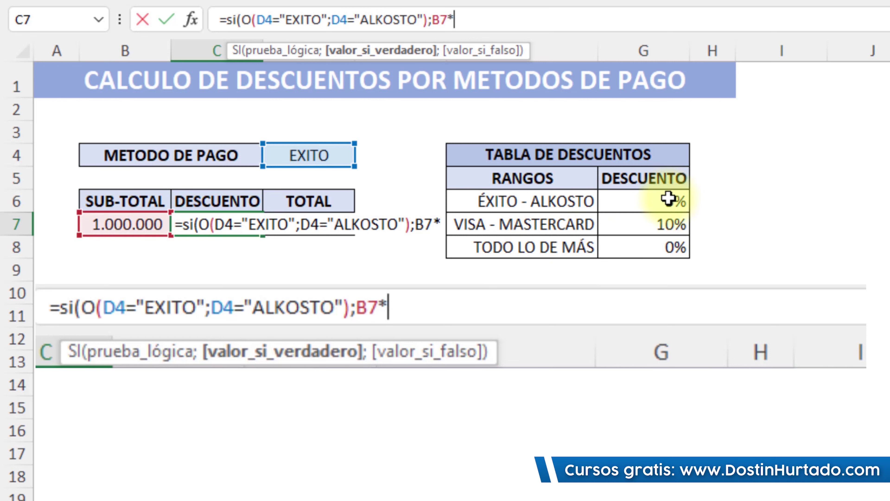
click(662, 199)
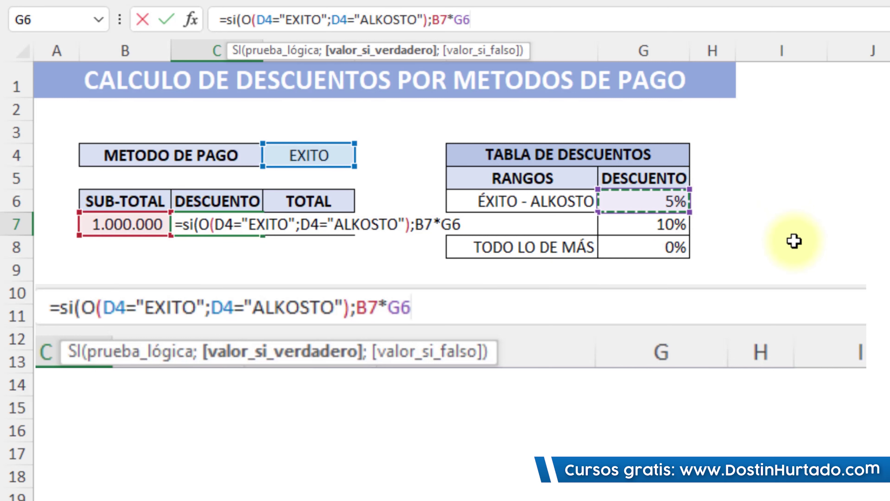
text(;)
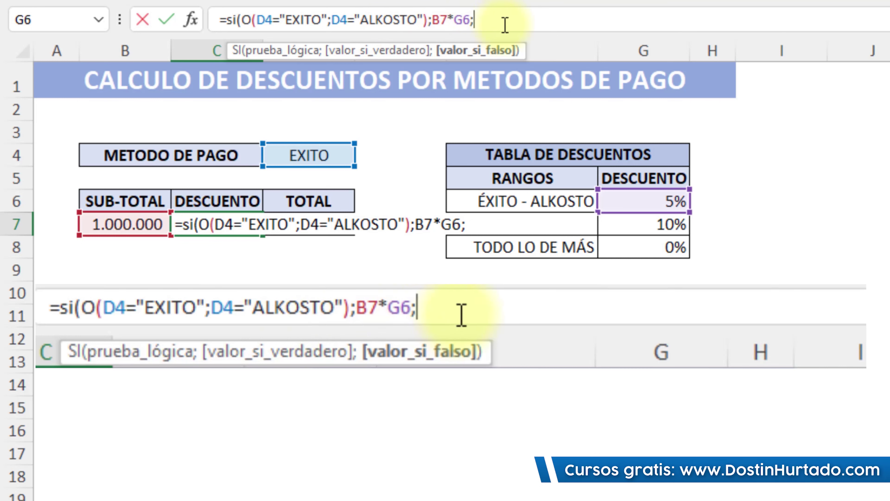
- Nest SI(O(D4="VISA";D4="MASTER CARD")) as the false branch, fixing the O function name
text(SI)
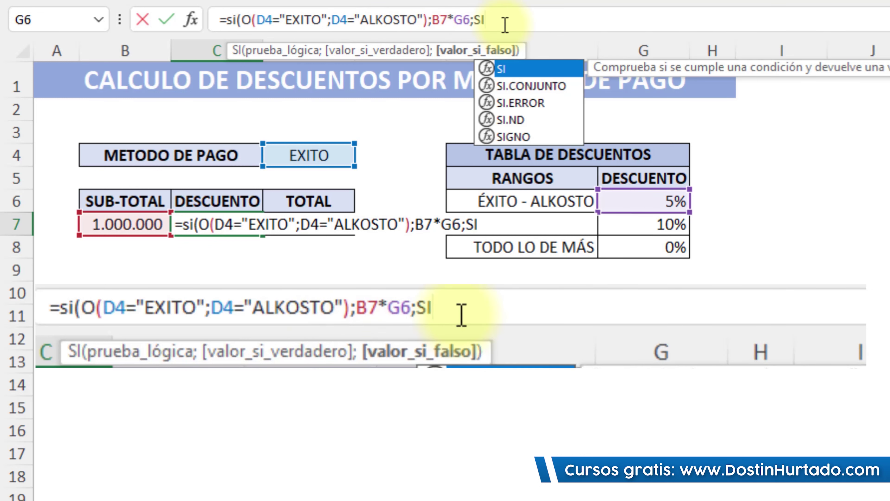
text((O)
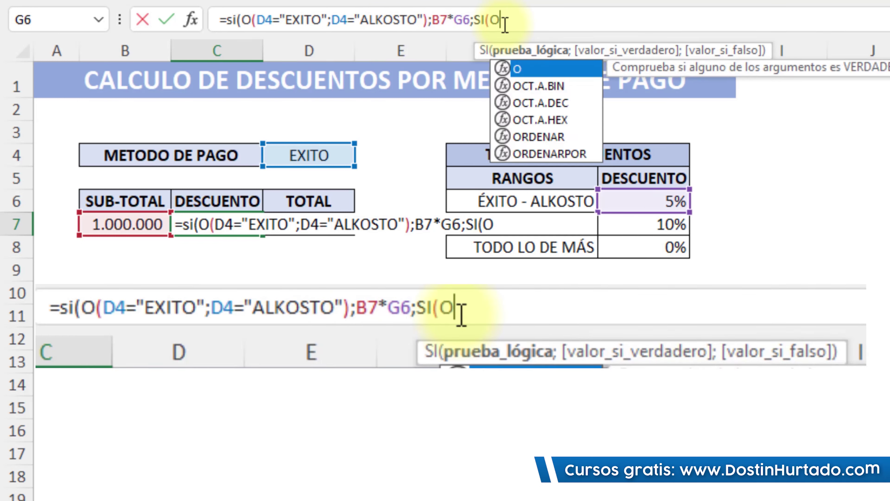
double_click(494, 20)
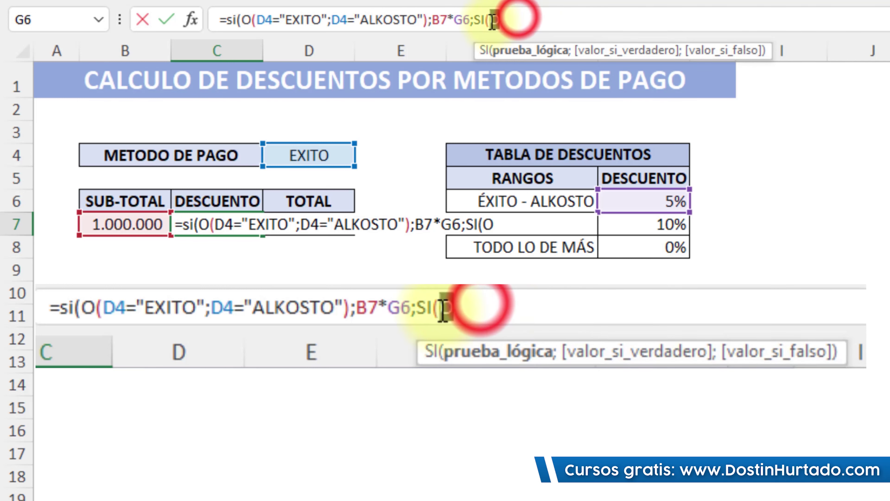
text(Y)
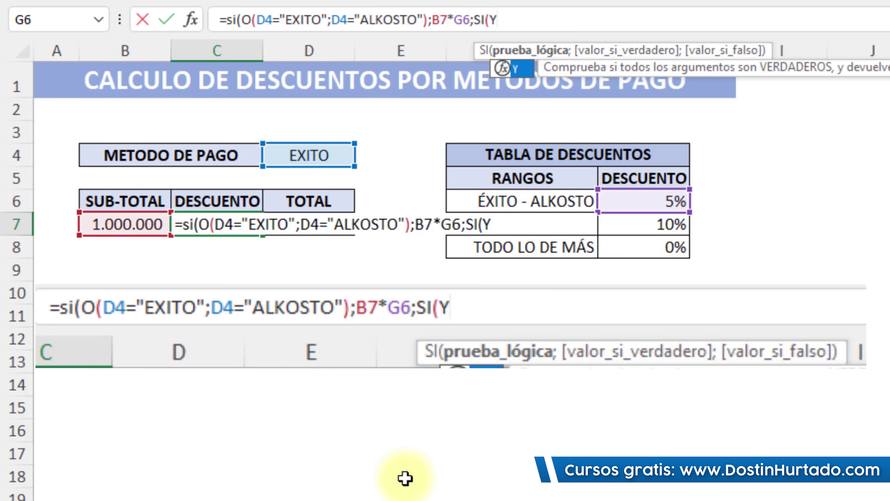
key(BackSpace)
text(O)
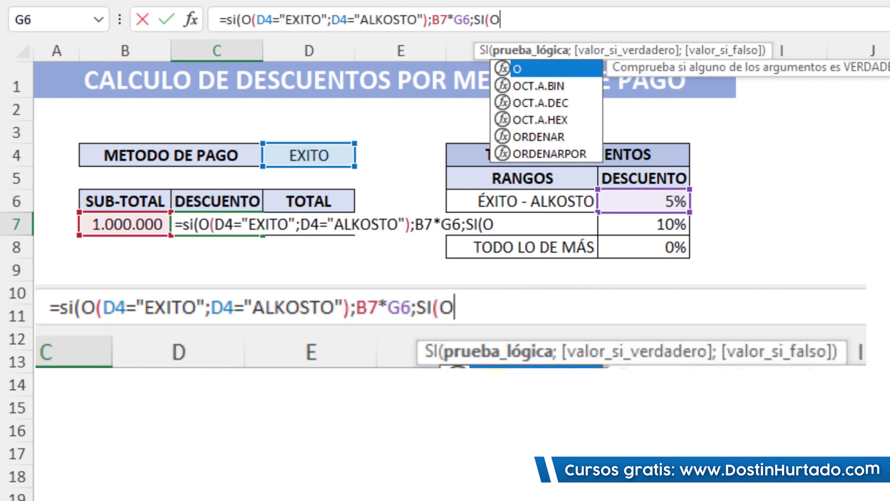
text(()
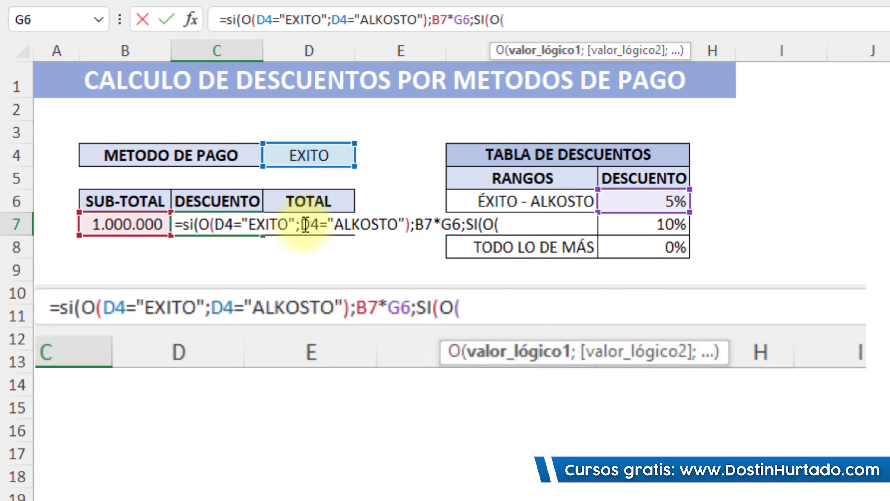
click(527, 20)
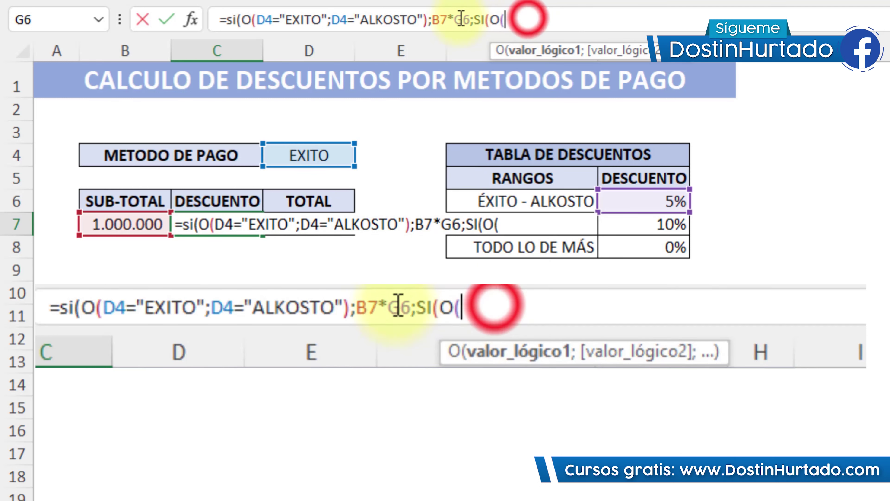
click(308, 155)
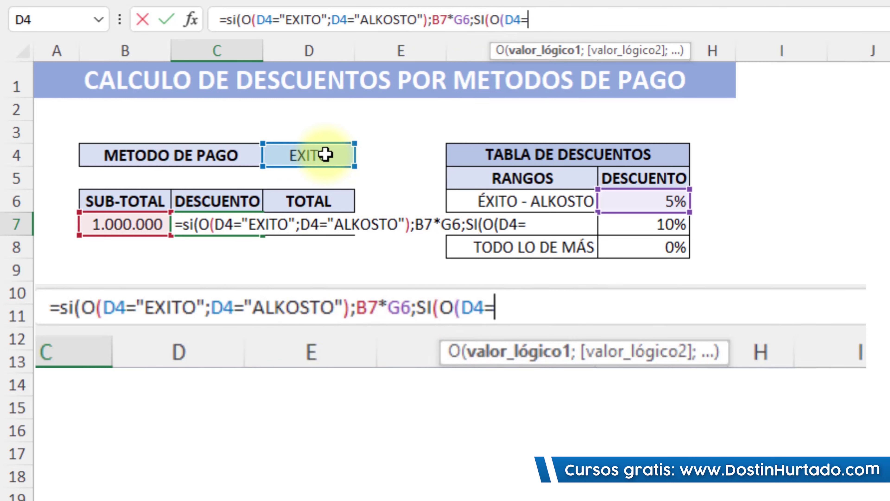
text("VISA";)
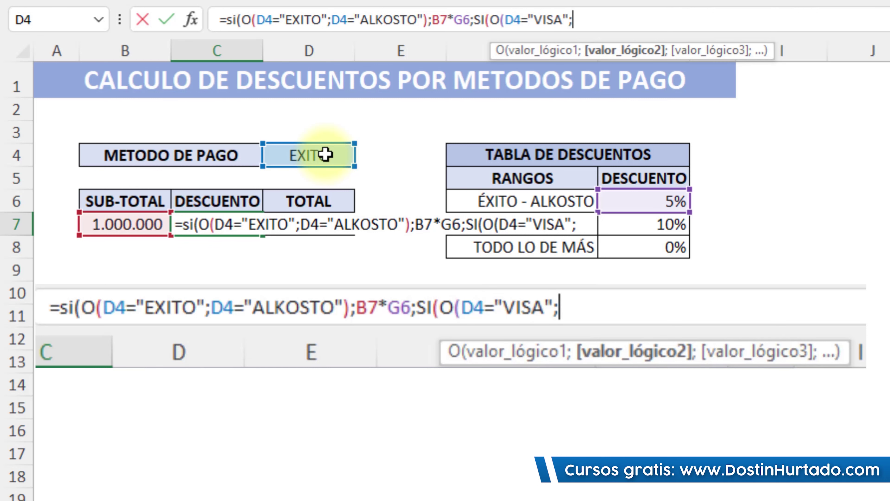
click(326, 155)
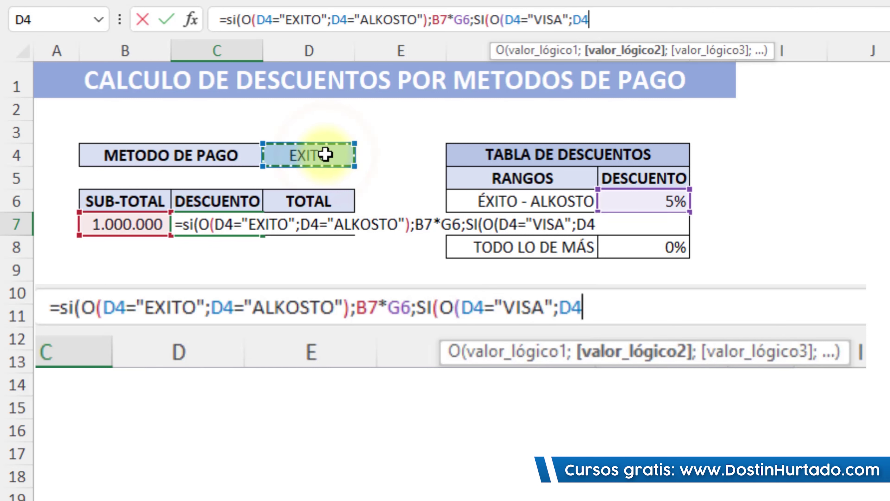
text(="MASTER)
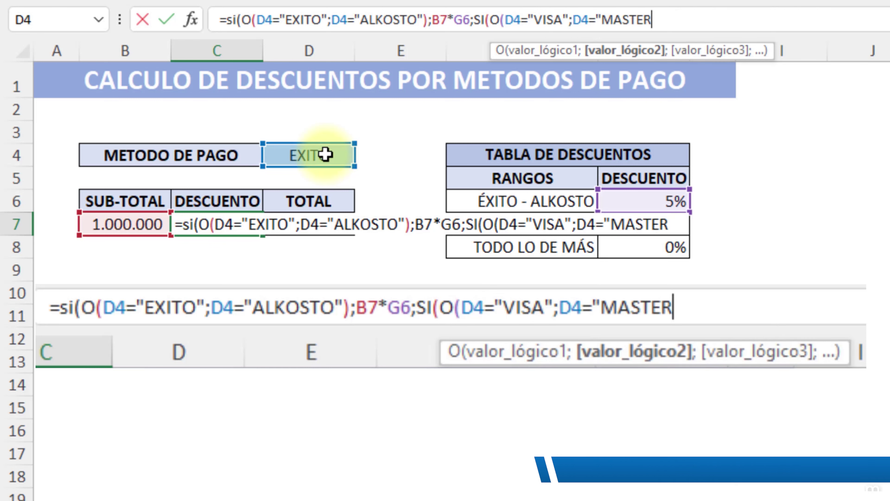
text(C)
text(ARD)
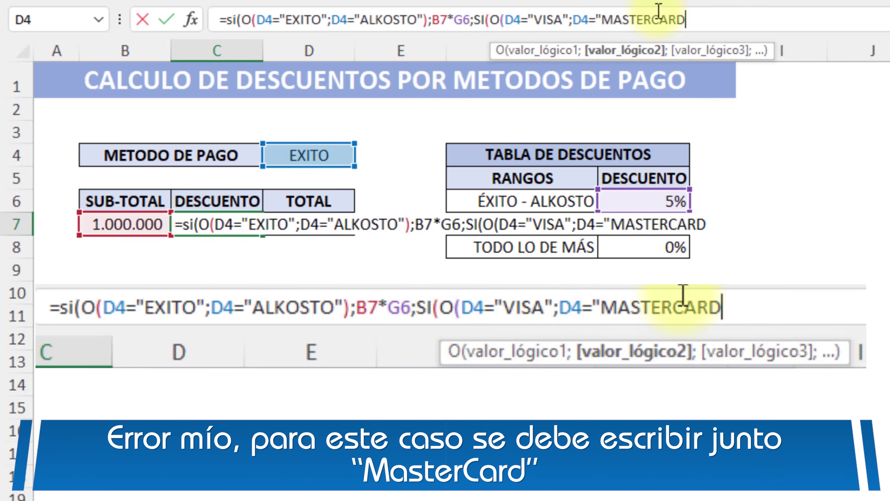
click(656, 20)
click(696, 20)
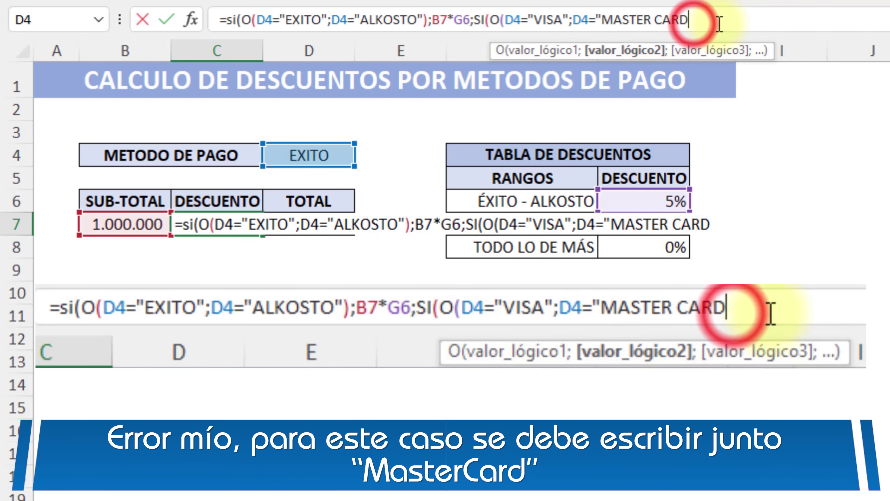
text(")
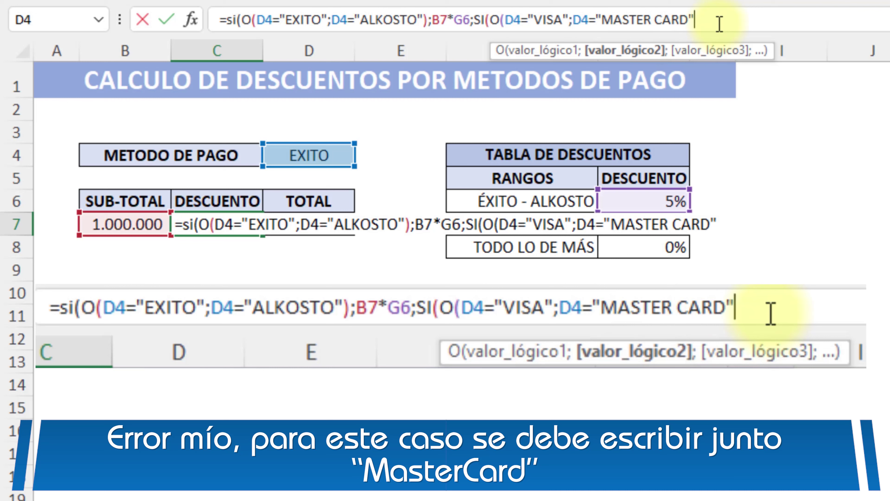
text())
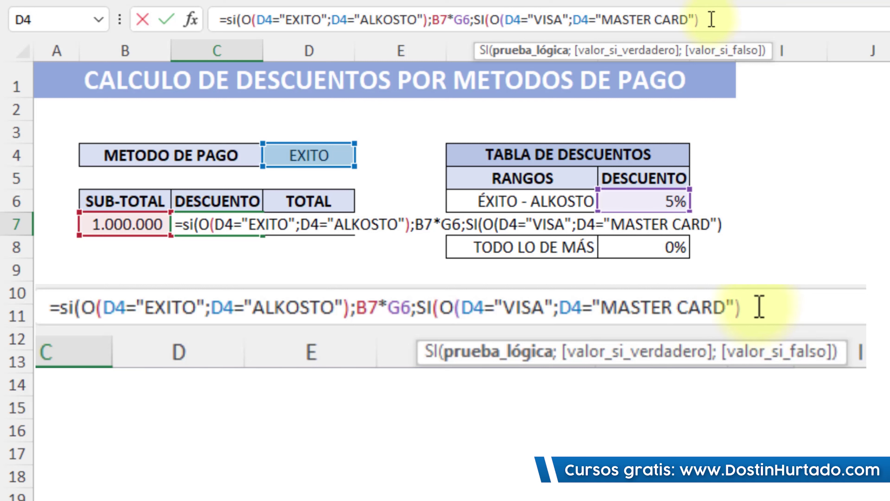
drag(714, 21, 504, 15)
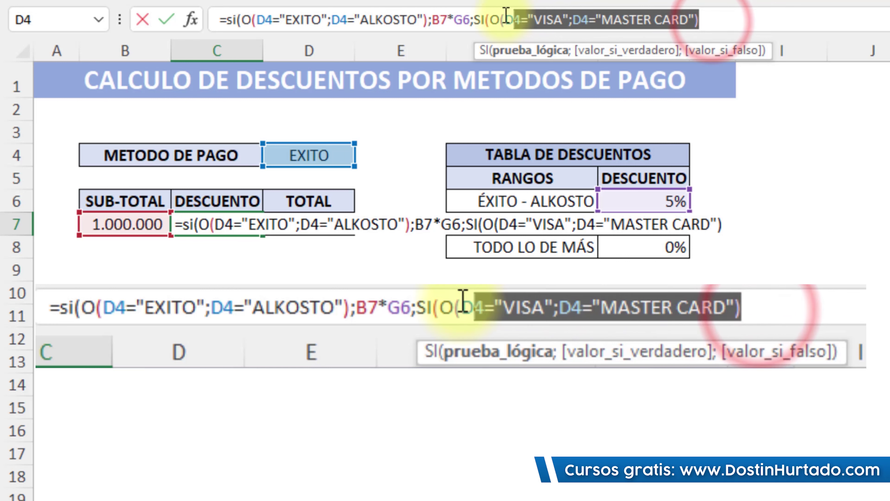
- Add B7*G7 as the 10% result for VISA or MASTER CARD
click(721, 17)
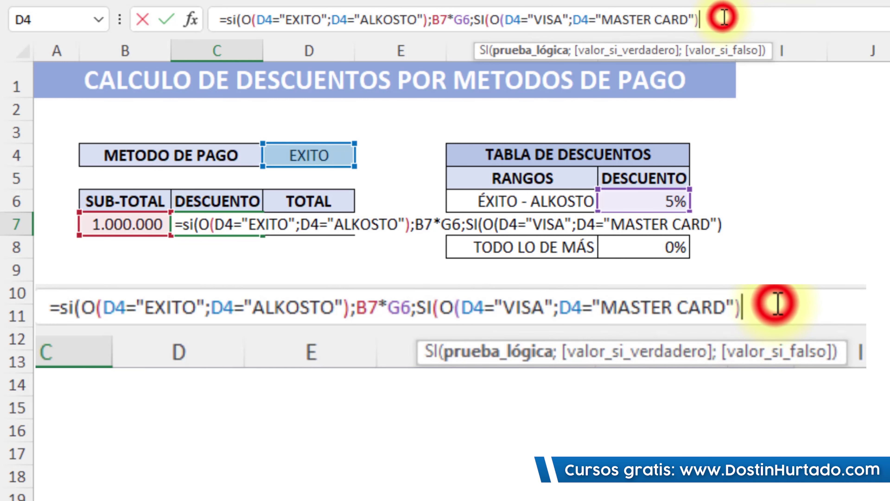
text(;)
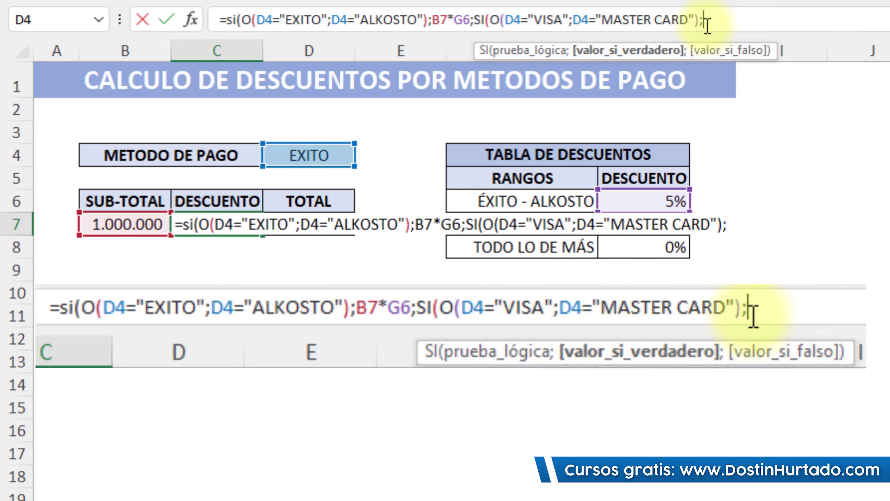
click(127, 224)
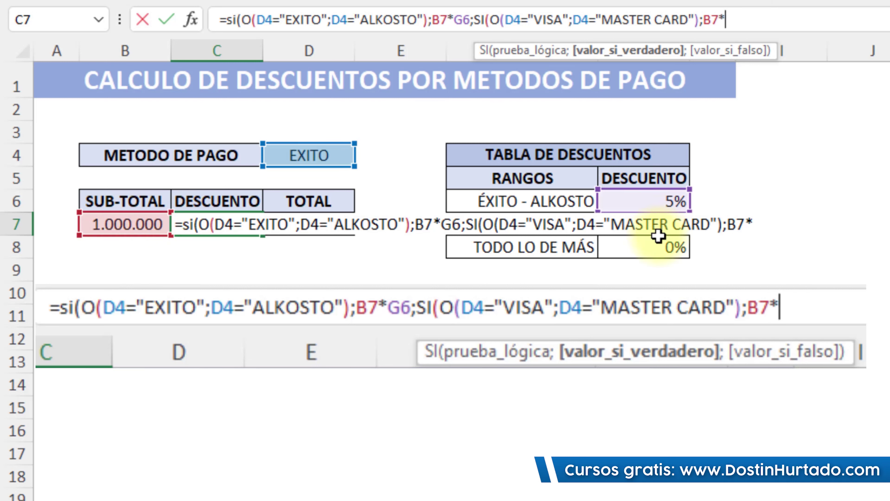
click(656, 247)
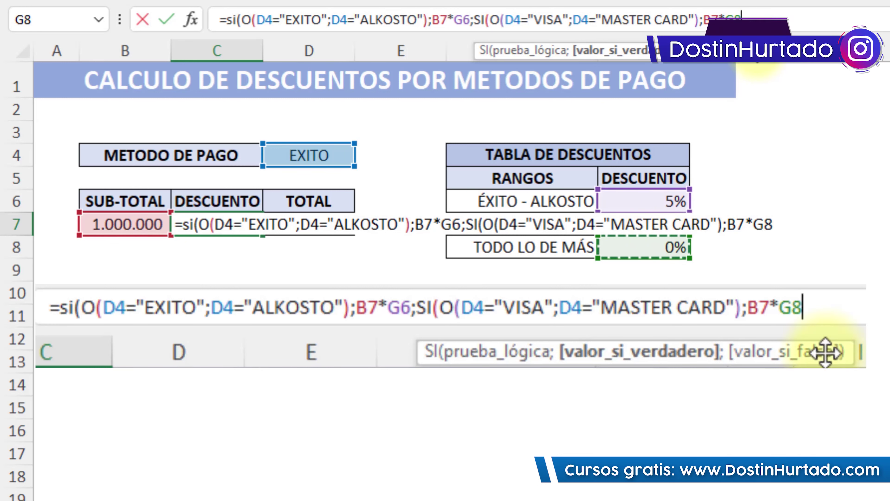
click(758, 19)
key(BackSpace)
text(7;)
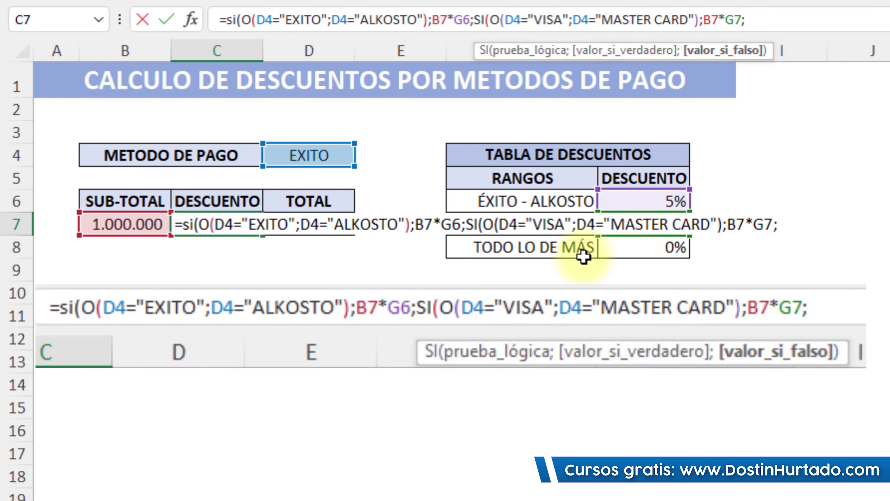
click(771, 19)
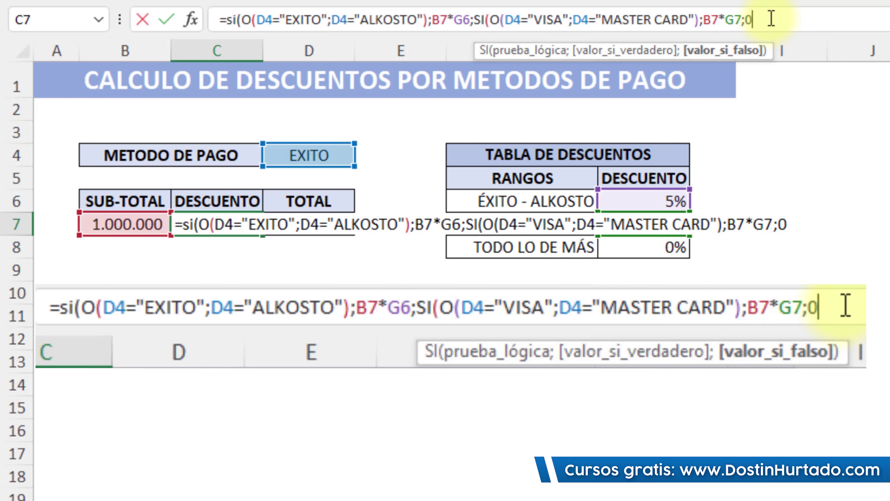
- Finish with B7*G8 for the 0% case, close parentheses and commit, giving 50.000 discount
click(144, 223)
text(*)
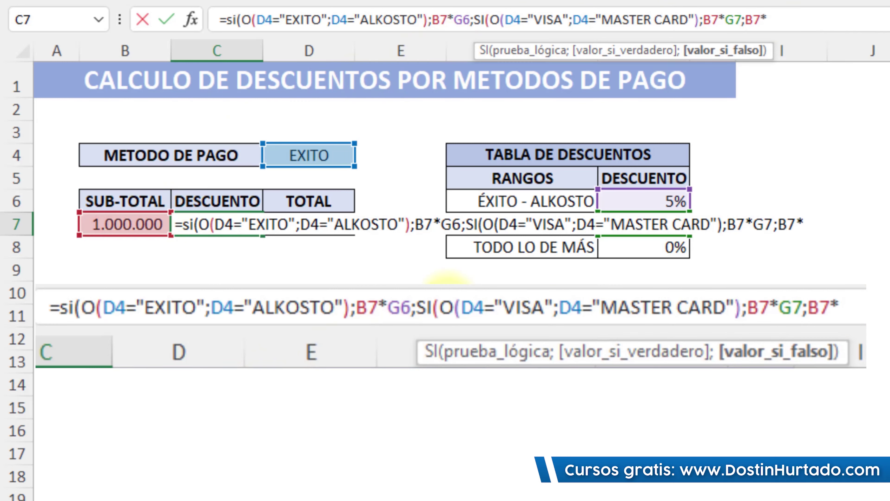
click(652, 247)
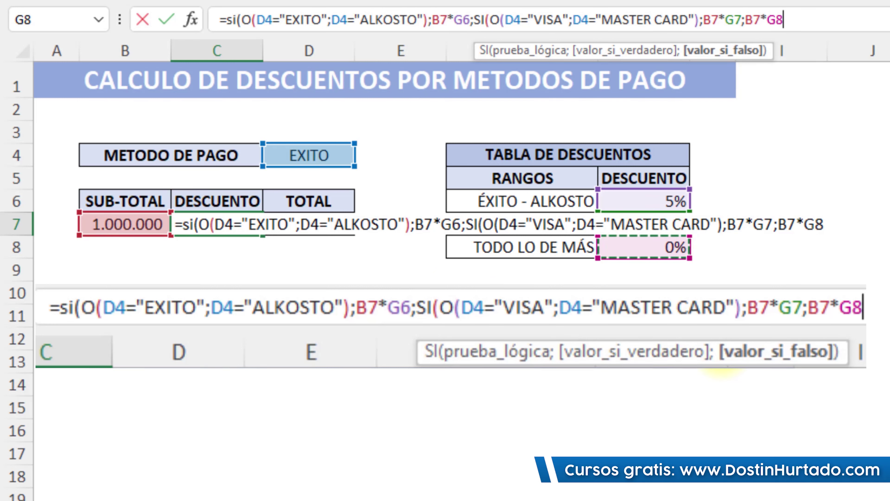
text())
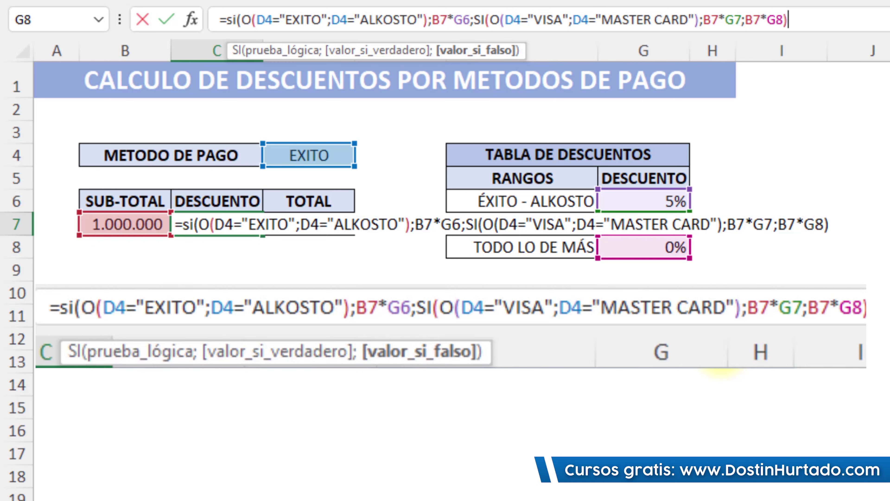
text())
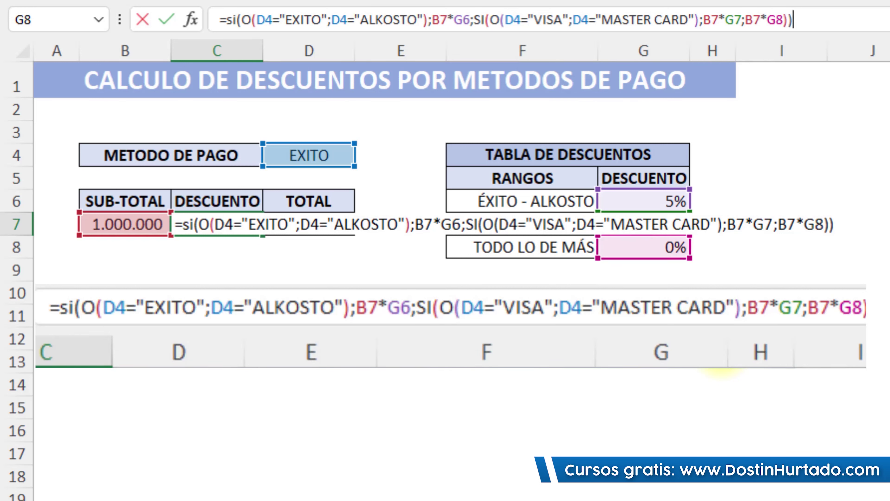
key(Return)
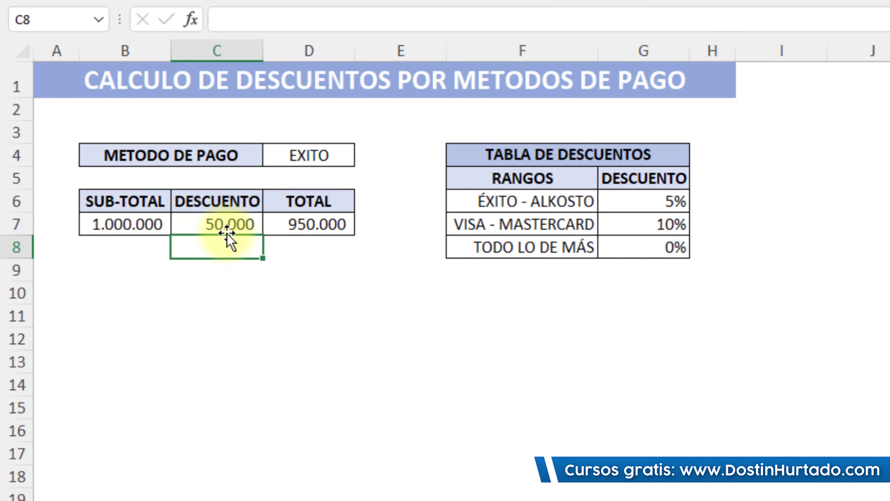
- Pick OTRO from the D4 payment-method dropdown and confirm C7 gives no discount
click(331, 152)
click(362, 157)
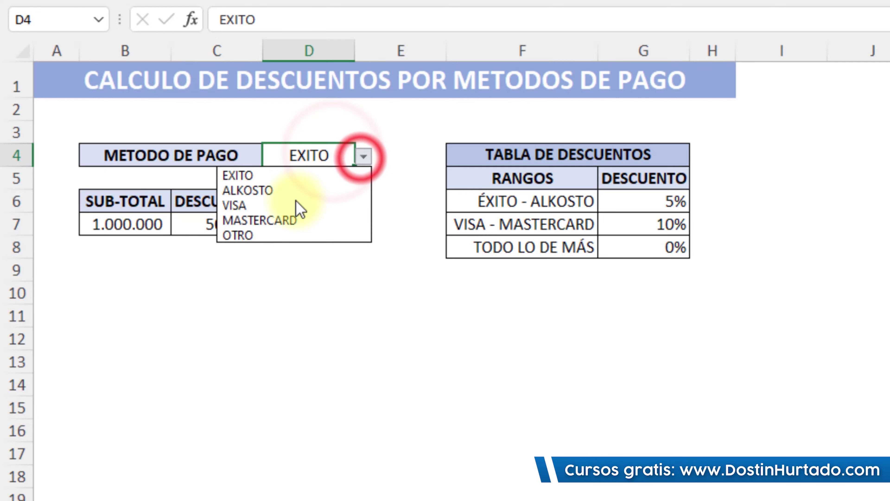
click(256, 234)
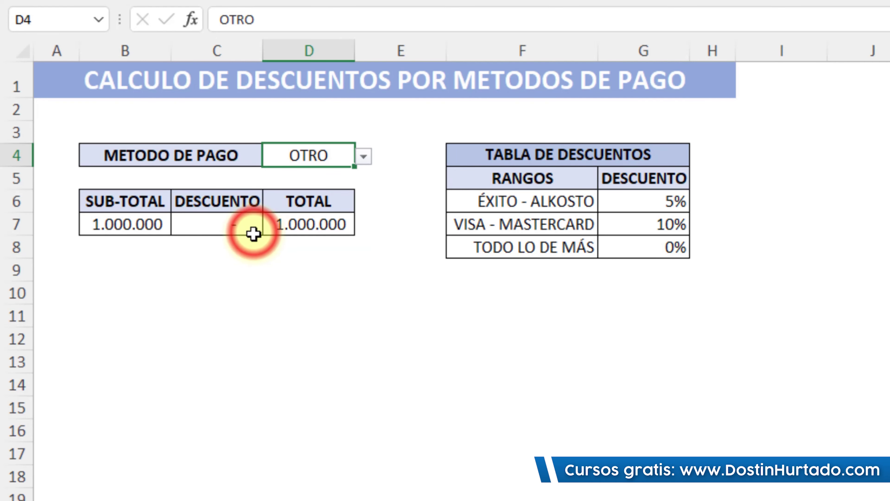
click(258, 275)
click(237, 228)
- Switch D4 to VISA and confirm the 10% rate gives a 100.000 discount in C7
click(325, 158)
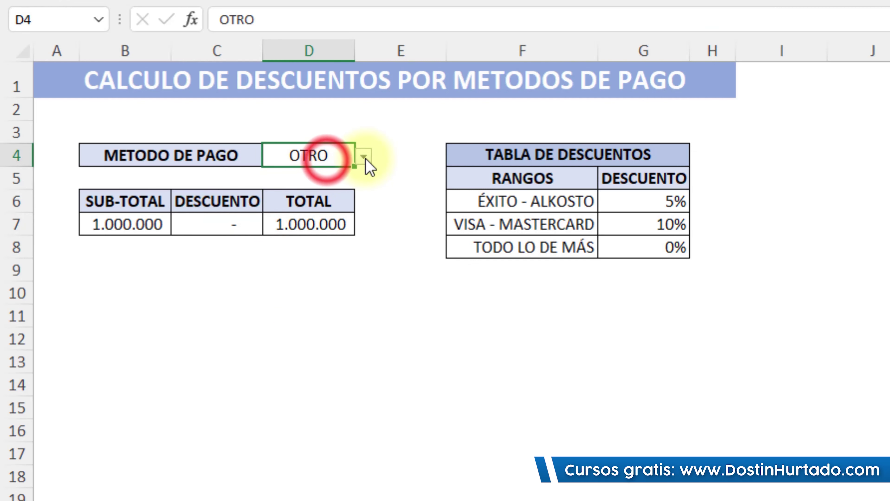
click(363, 156)
click(273, 202)
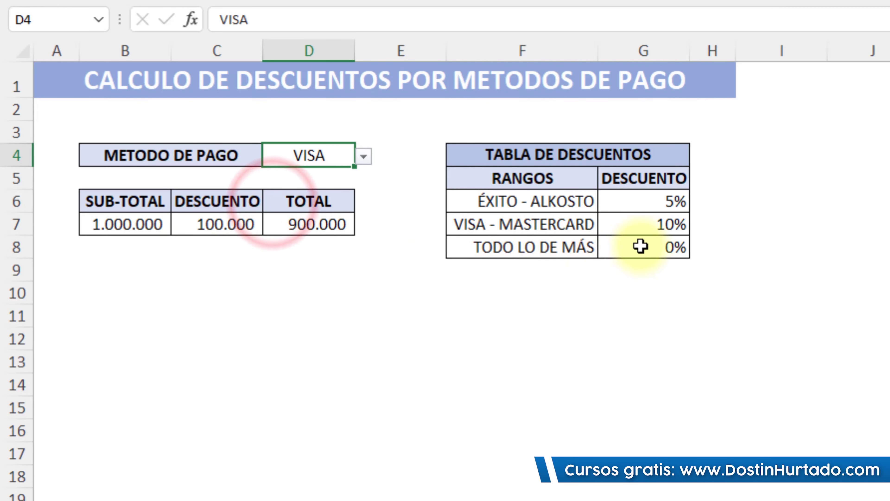
click(654, 228)
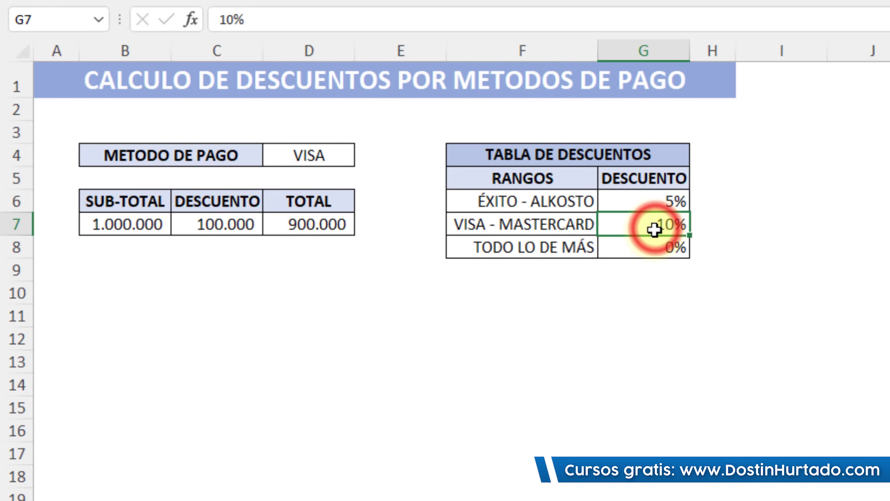
click(224, 234)
- Switch D4 to ALKOSTO and check the subtotal in B7 against the 50.000 discount
drag(226, 228, 312, 161)
click(312, 161)
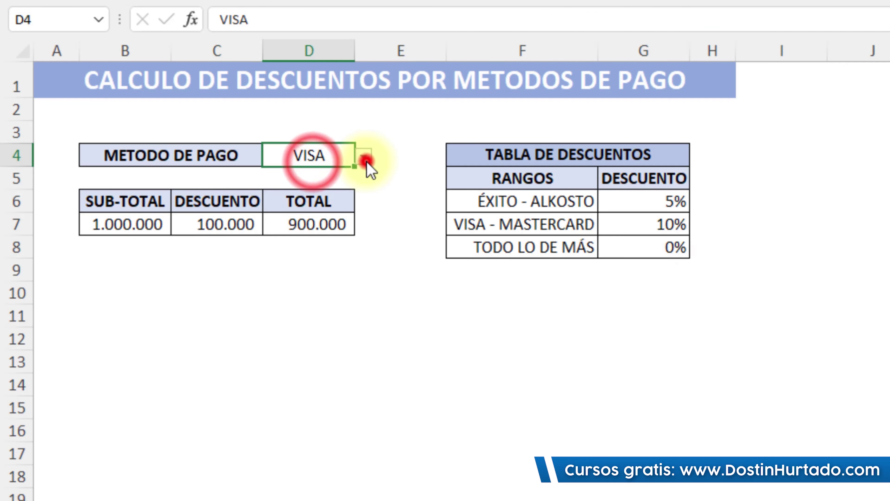
click(364, 157)
click(270, 193)
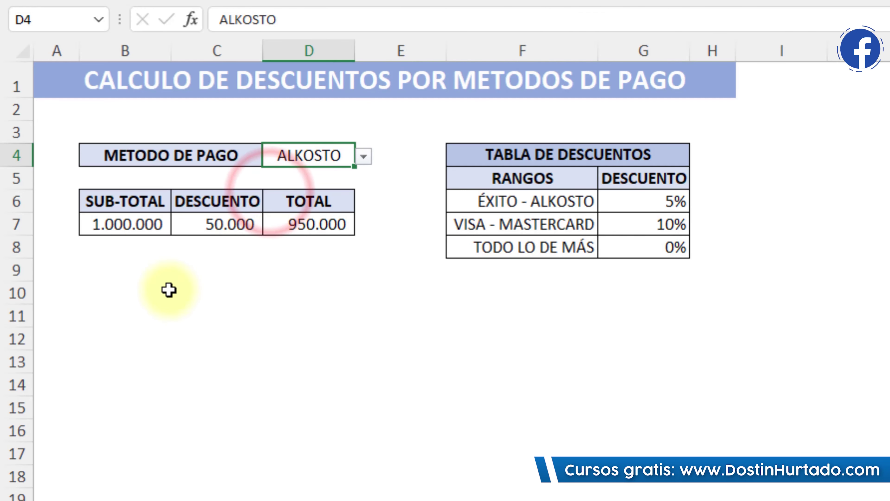
click(117, 234)
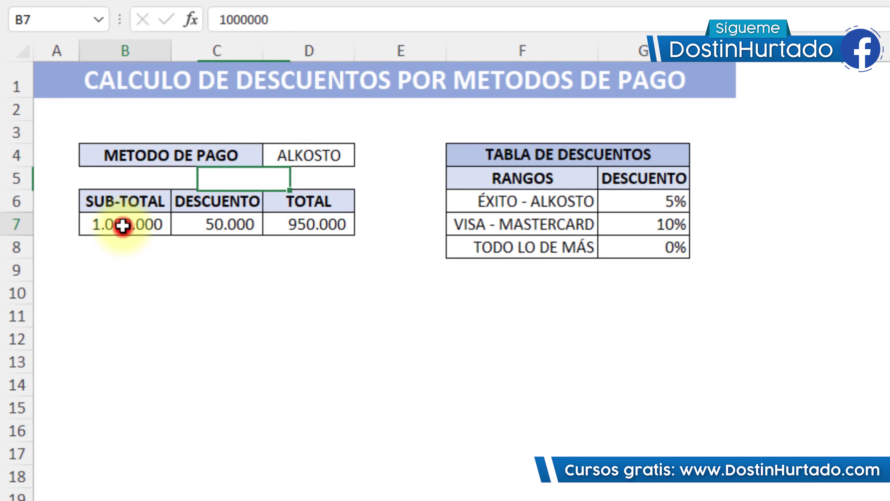
- Review the D7 =B7-C7 total and the C7 nested SI(O()) discount formulas without changing them
click(229, 222)
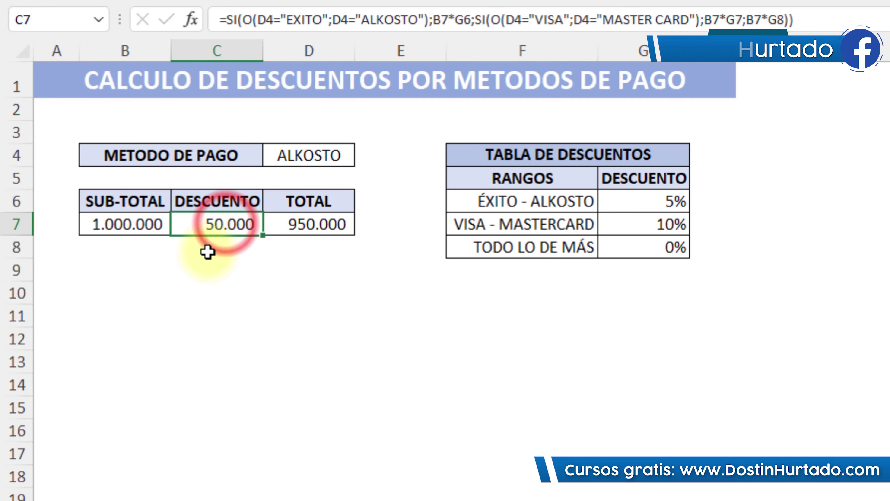
click(315, 226)
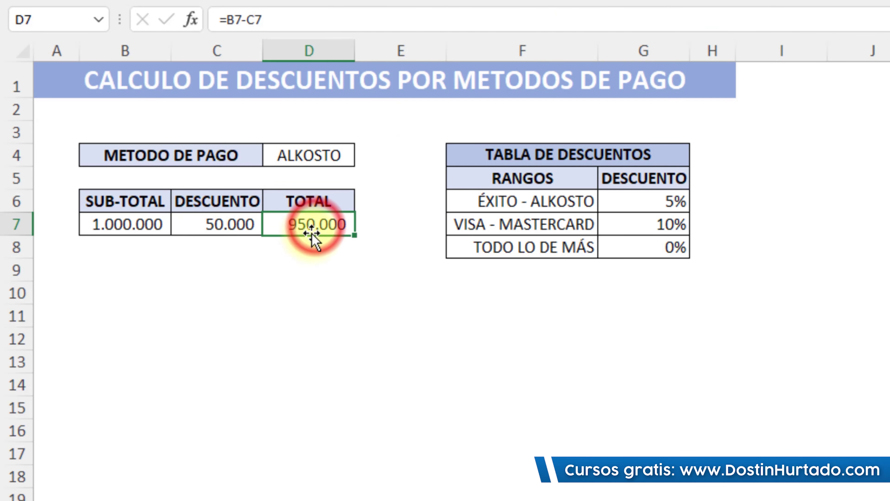
double_click(332, 226)
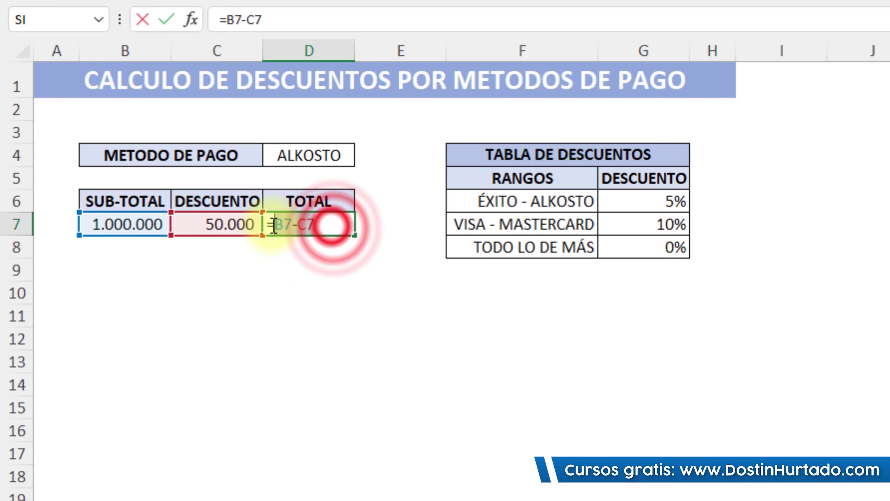
key(Escape)
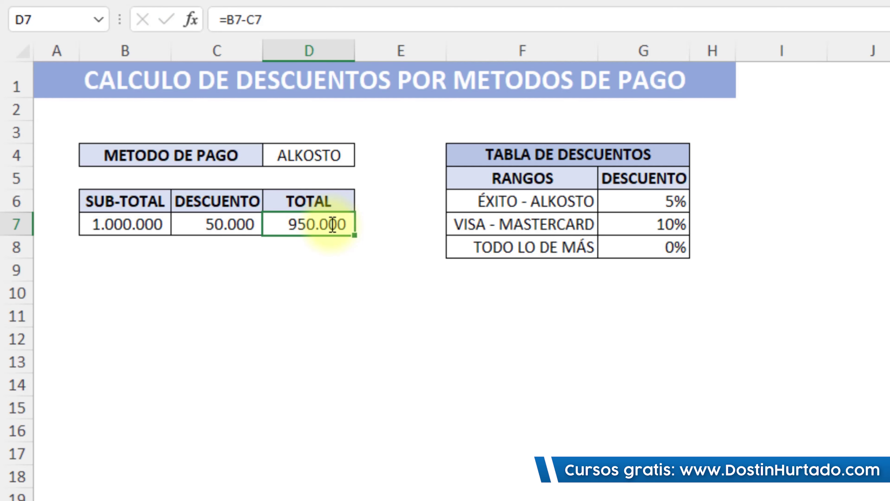
double_click(233, 225)
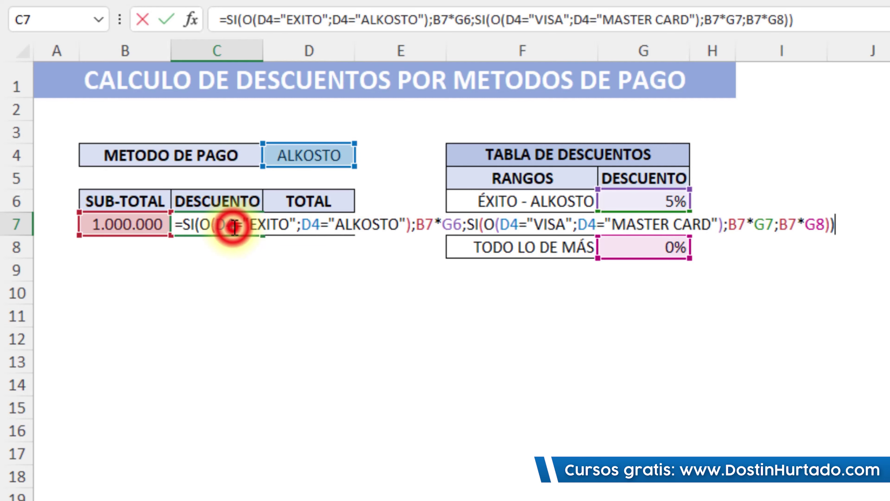
click(205, 225)
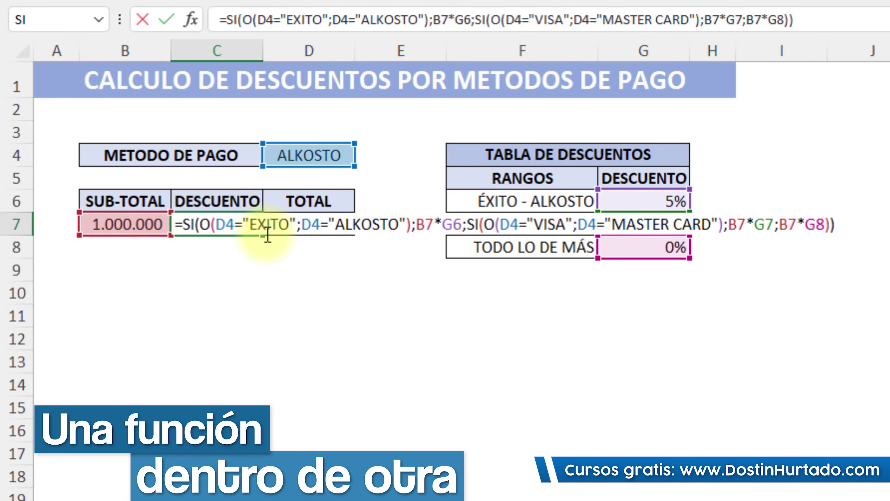
key(ctrl+Return)
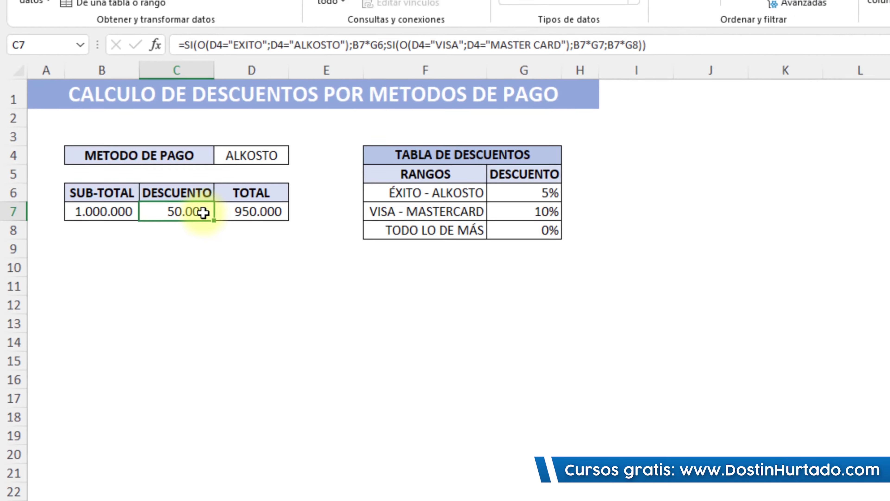
- Go to the TAREA sheet and look over the insurance, Christmas-bonus and credit-card exercises in A2:G35
click(407, 462)
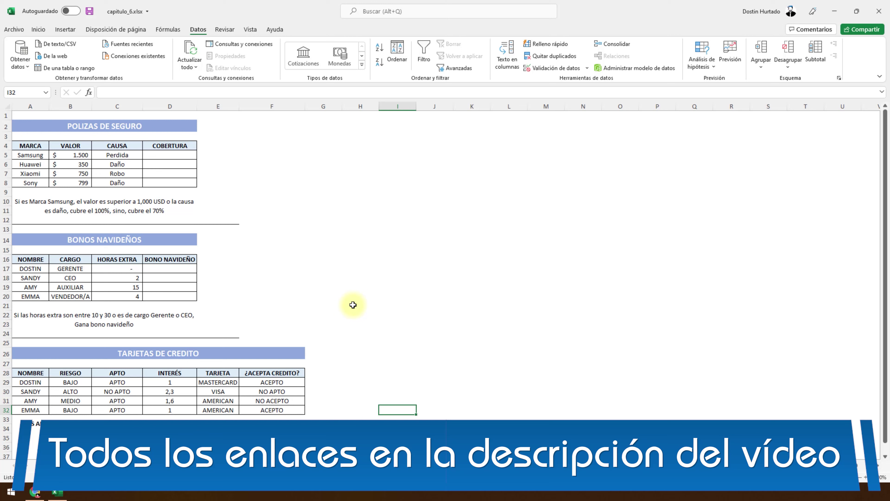
drag(324, 436, 144, 120)
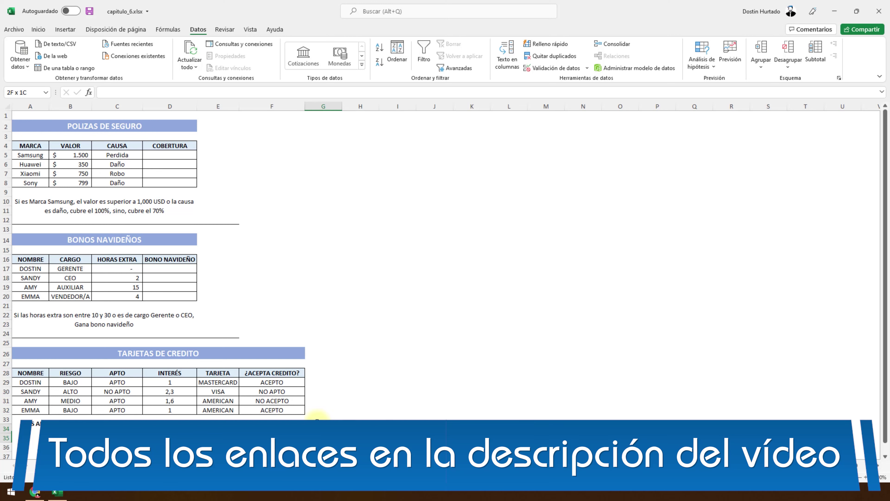
click(292, 219)
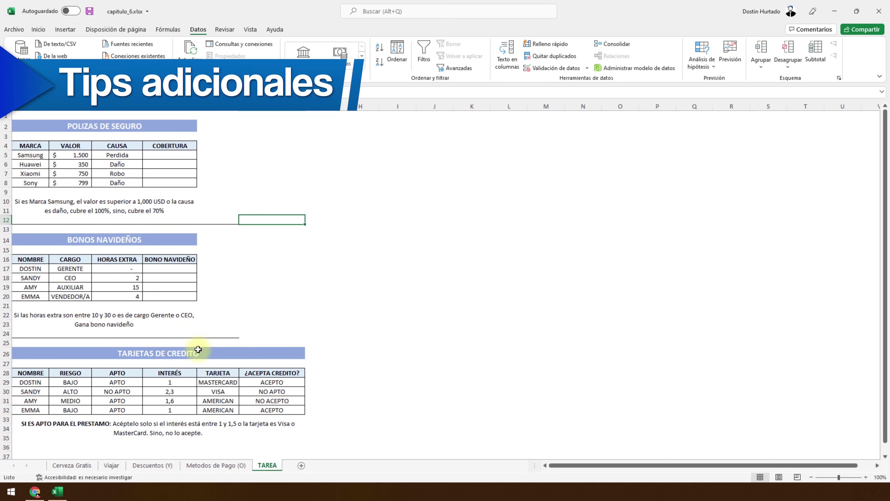
- Return to the CERVEZA GRATIS sheet with its completed city and age Apto results
click(87, 464)
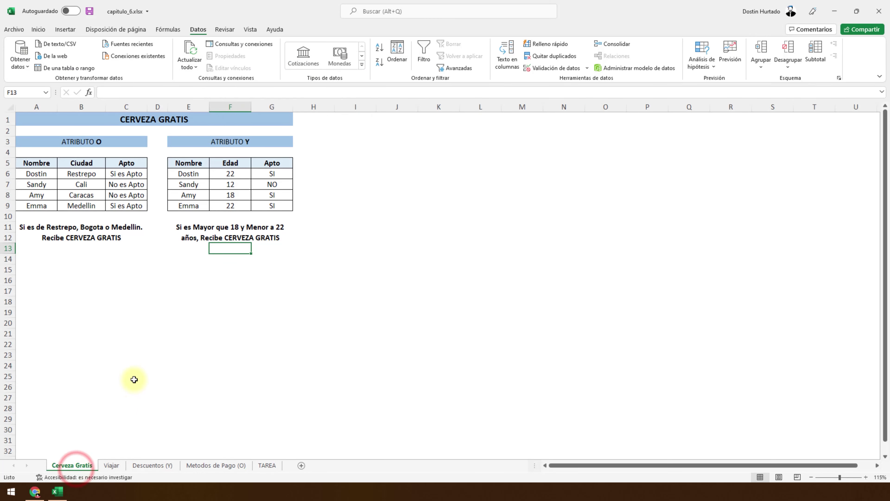